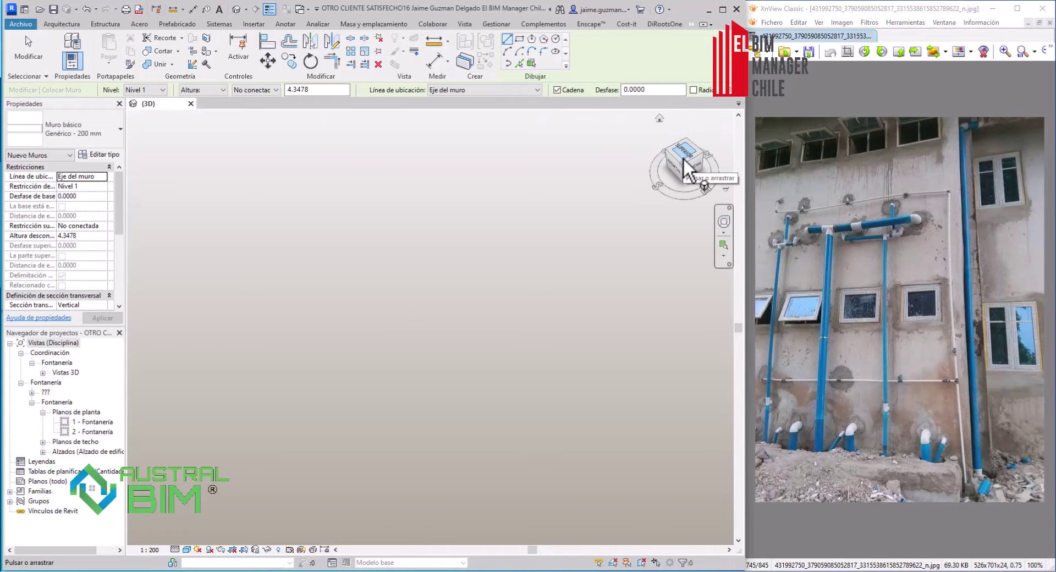
Step: Sketch a 7.4 x 4.2 rectangular floor outline with a notch in Top view and finish the slab
click(684, 160)
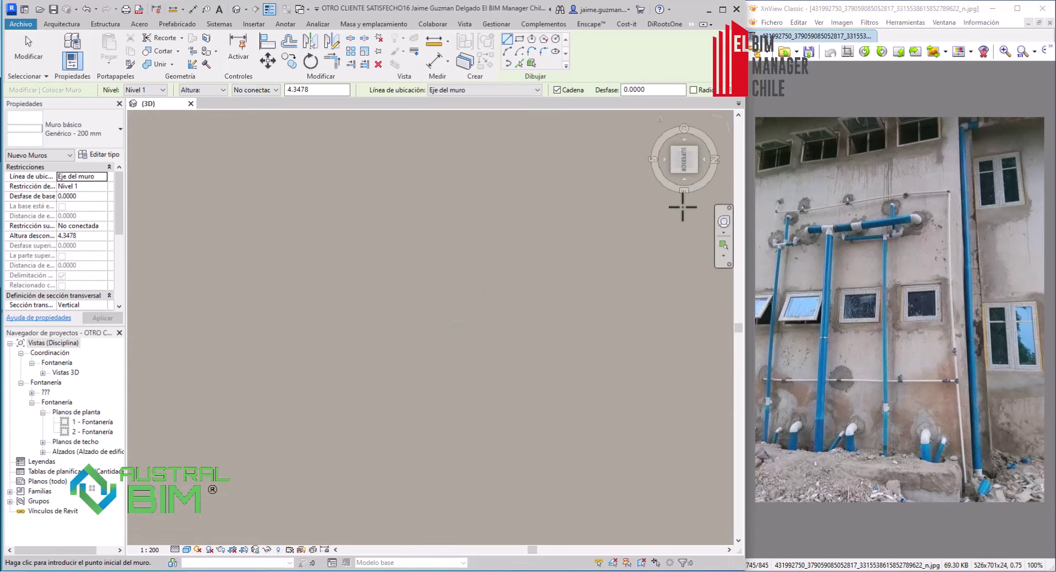
click(62, 24)
click(212, 64)
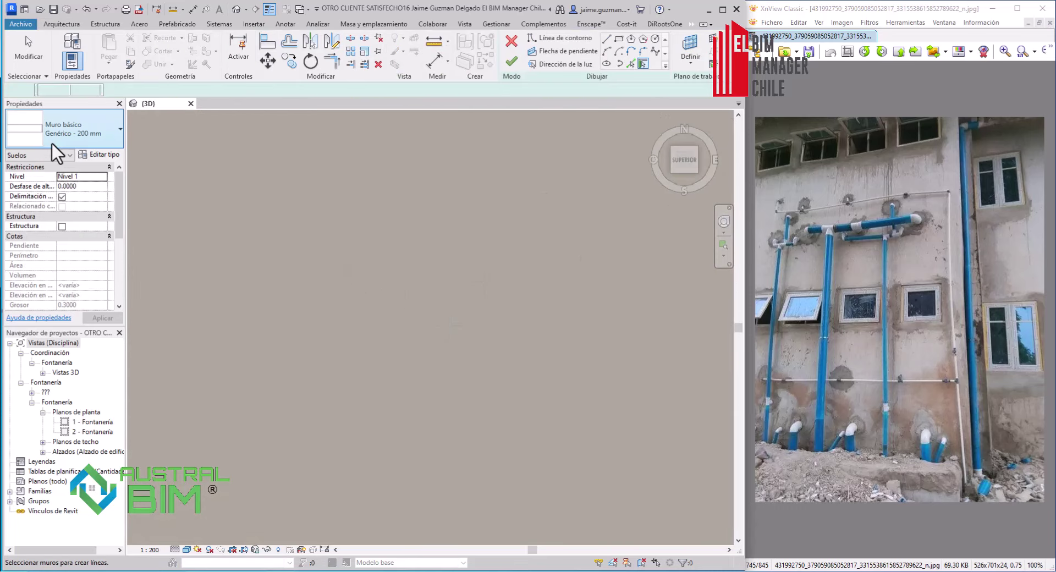
click(620, 461)
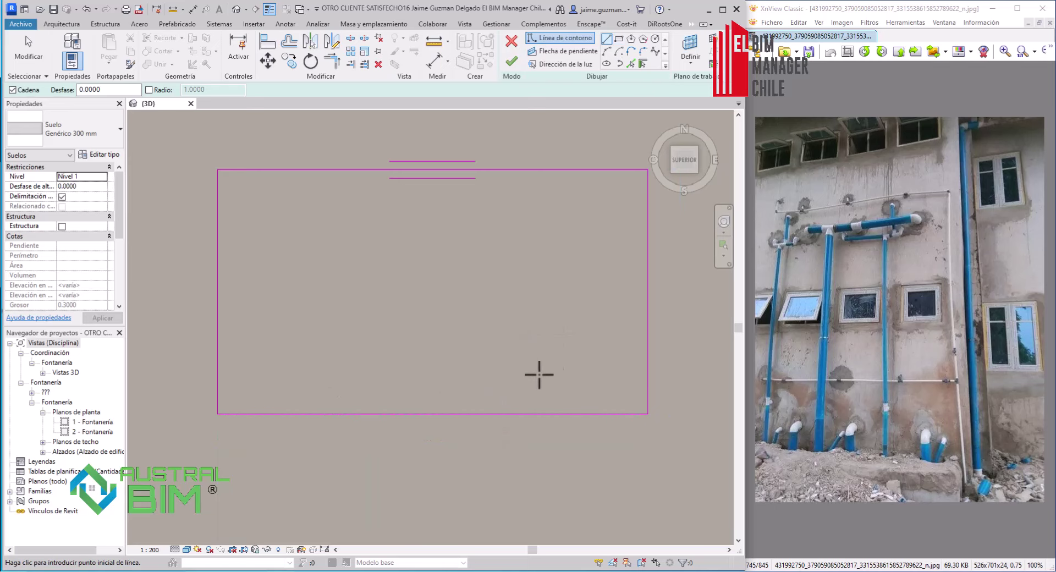
click(518, 414)
click(520, 344)
key(Escape)
key(Escape)
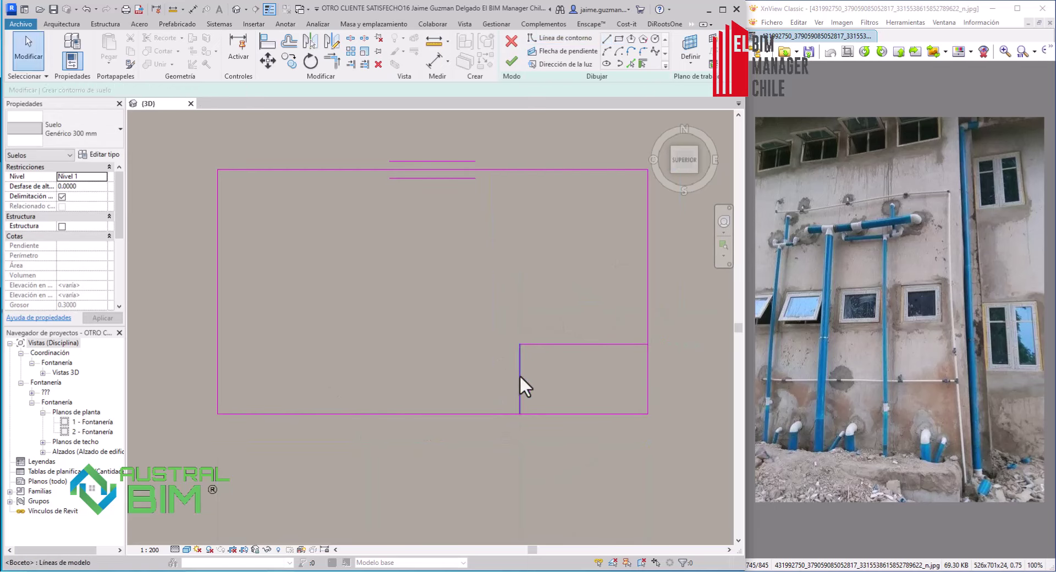
drag(519, 374, 485, 375)
click(601, 414)
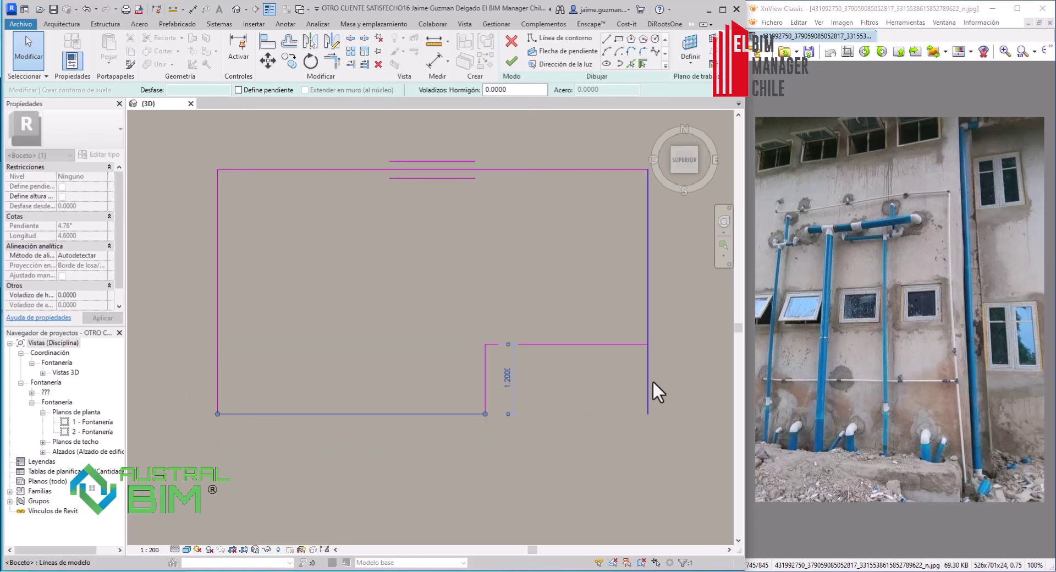
click(512, 61)
Step: From the Front view, copy the slab upward twice, one storey apart, using CO
mouse_move(498, 347)
shift+middle_down()
mouse_move(496, 357)
mouse_move(490, 292)
shift+middle_up()
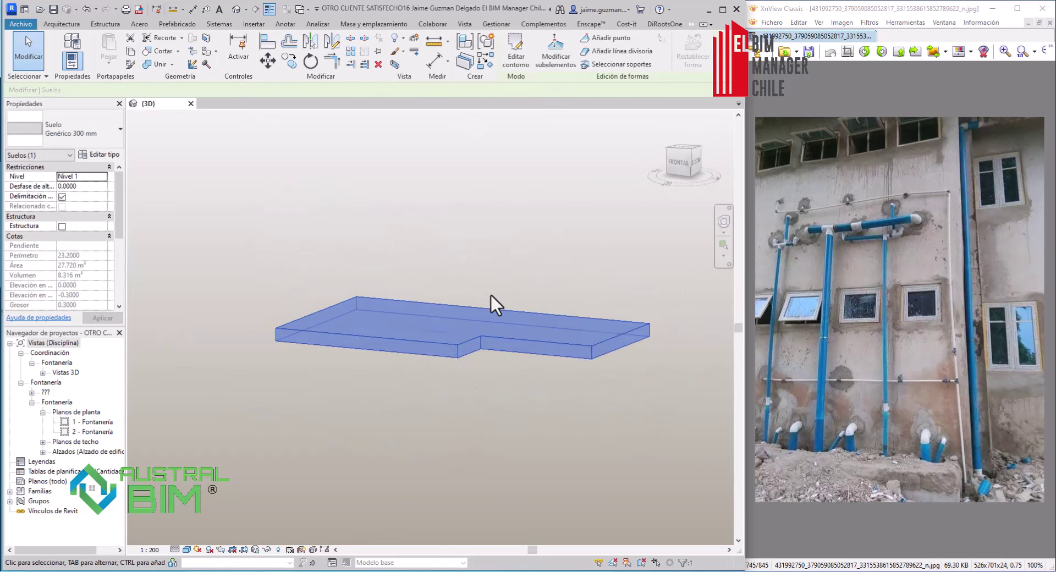
click(671, 164)
key(c)
key(o)
click(484, 393)
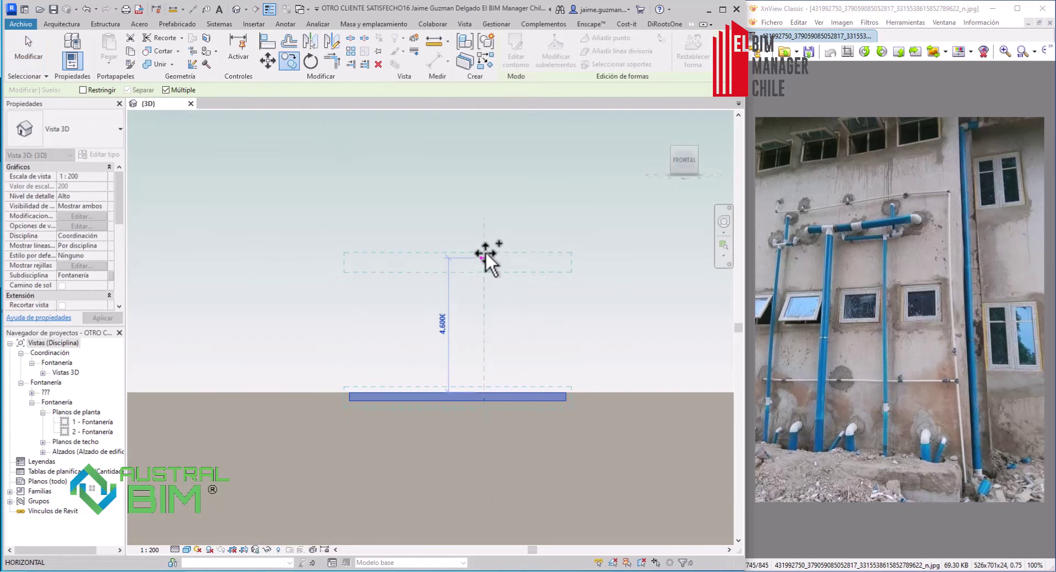
click(498, 293)
click(498, 193)
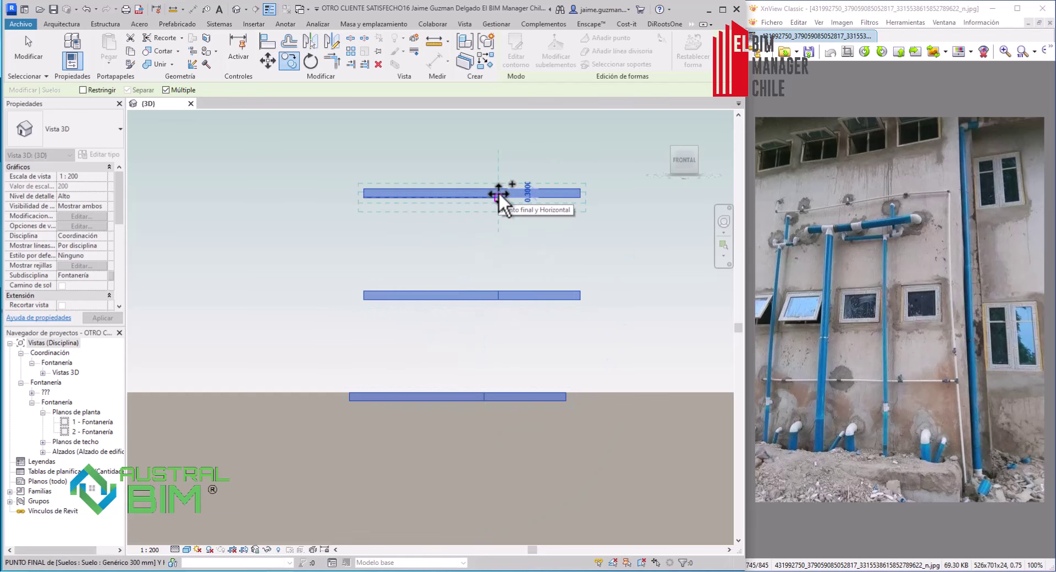
key(Escape)
Step: Select the top slab, start aligning slab edges with AL, and orbit around the three slabs
shift+middle_drag(503, 249, 488, 217)
click(488, 217)
key(a)
key(l)
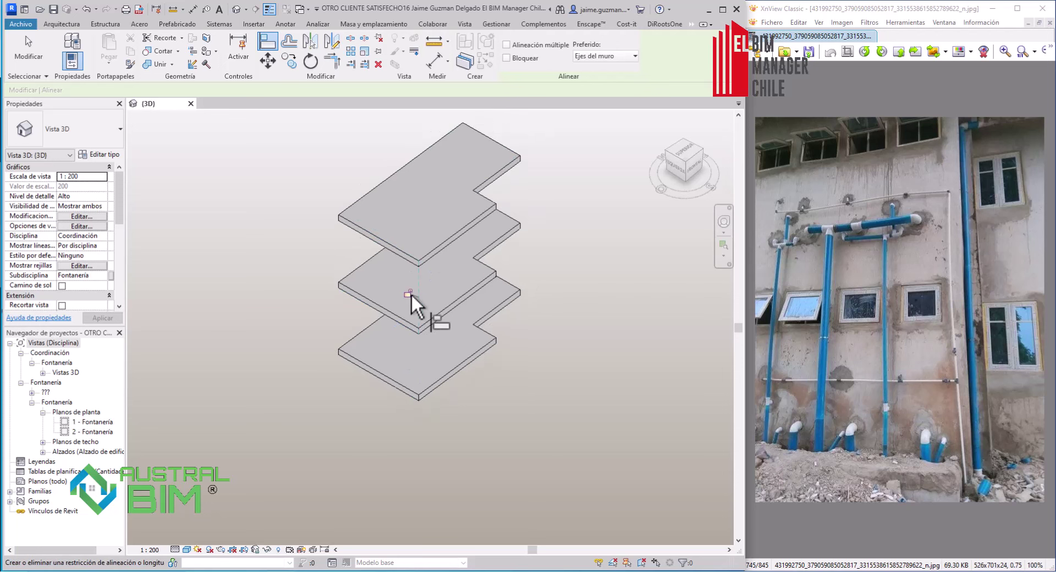
shift+middle_drag(411, 292, 374, 206)
Step: Draw a Basic Wall Generic - 200 mm from the slab corner to its end point in Top view
key(w)
key(a)
click(94, 132)
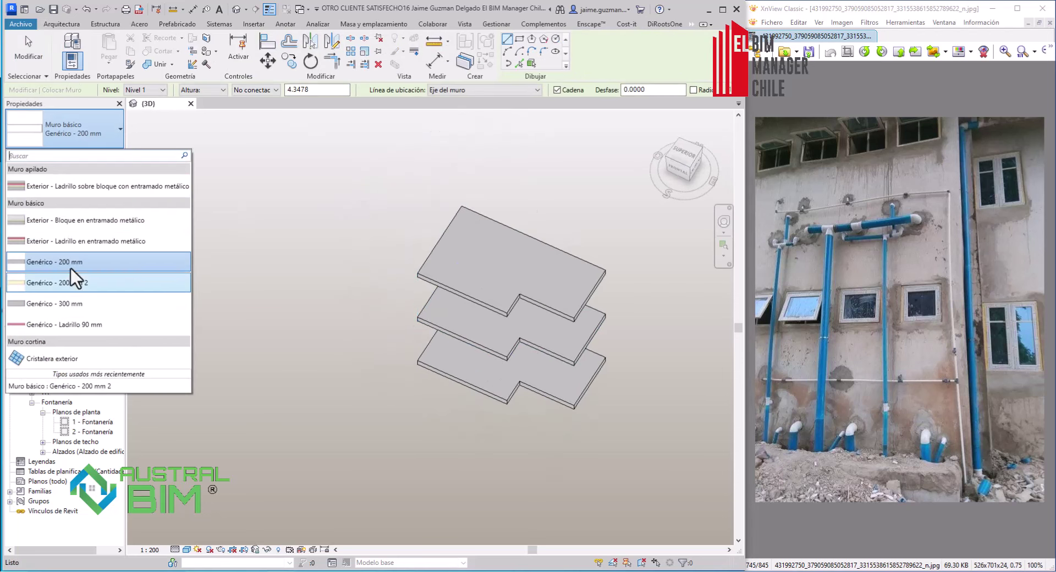
click(44, 260)
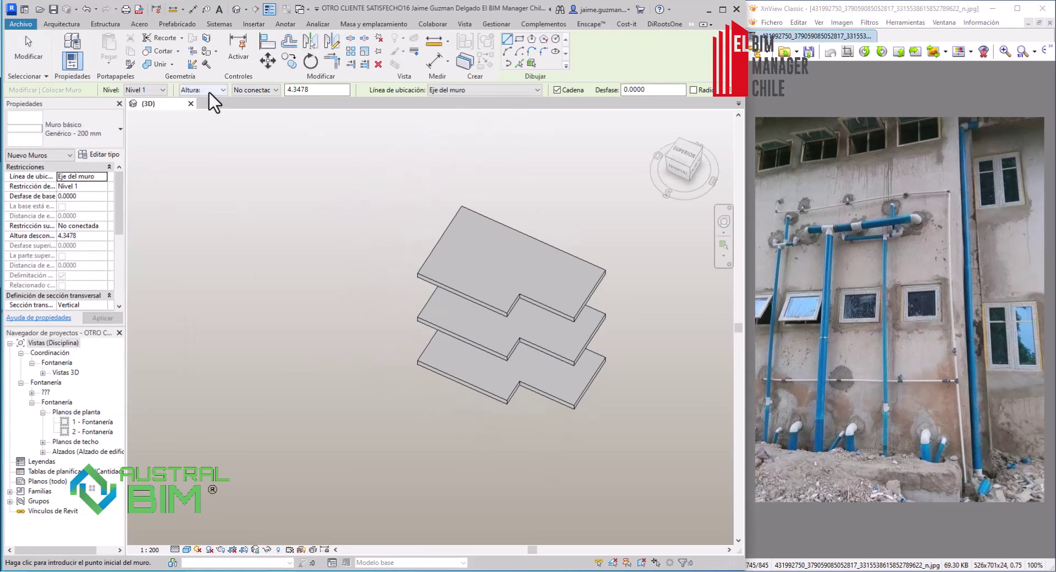
click(683, 155)
scroll(307, 412, up, 5)
click(249, 398)
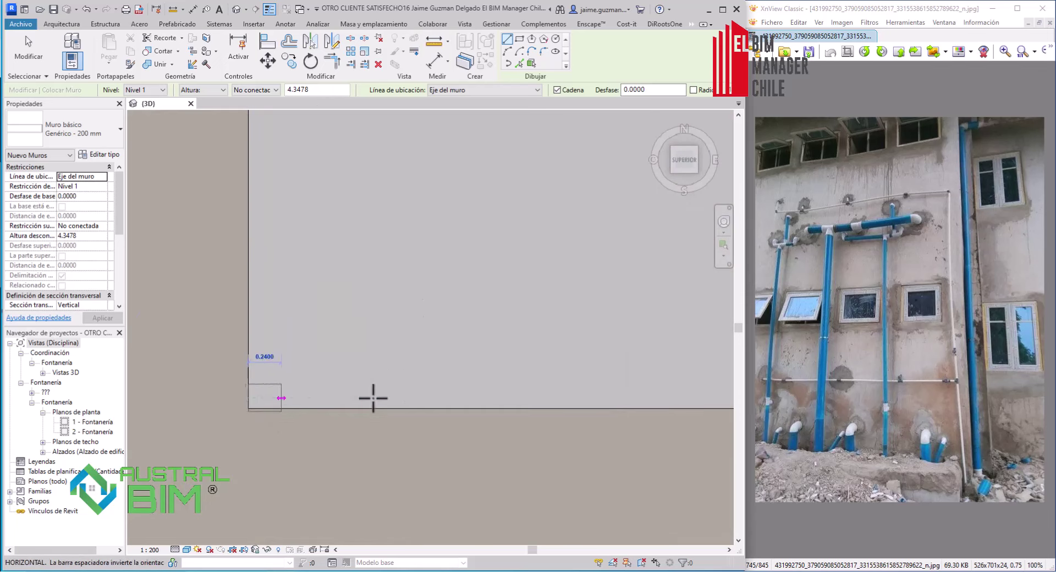
click(440, 213)
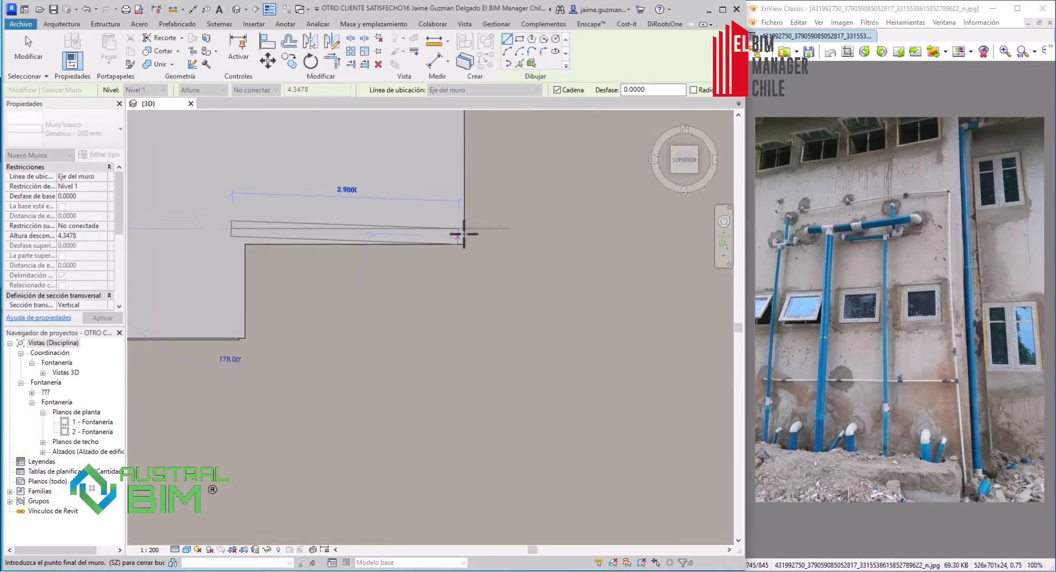
key(Escape)
key(Escape)
shift+middle_drag(449, 330, 549, 330)
right_click(556, 329)
Step: Select the ground-floor walls and drag the left wall down toward the slab edge
click(447, 402)
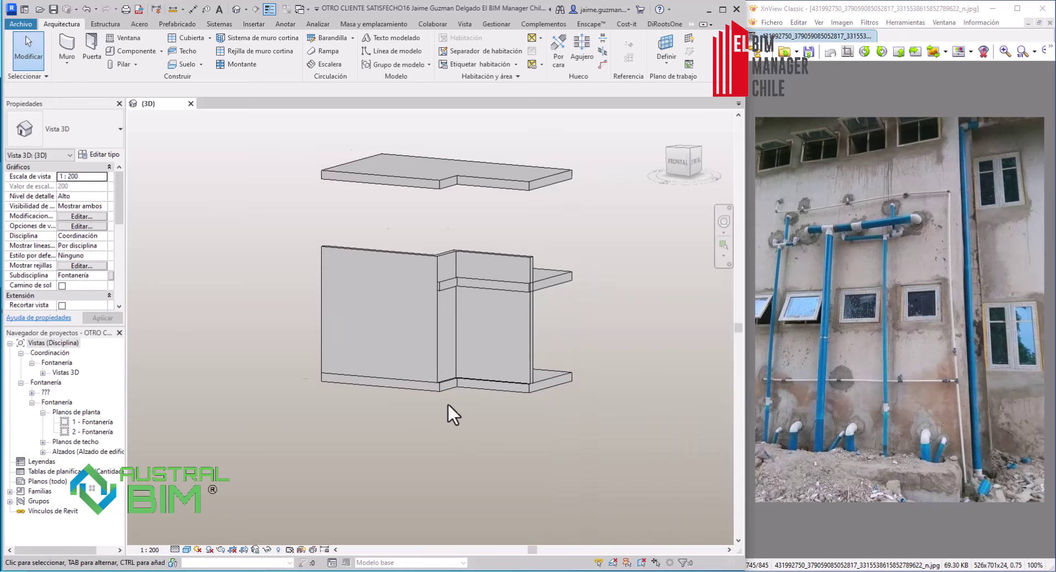
scroll(434, 330, up, 3)
click(427, 240)
drag(383, 236, 379, 275)
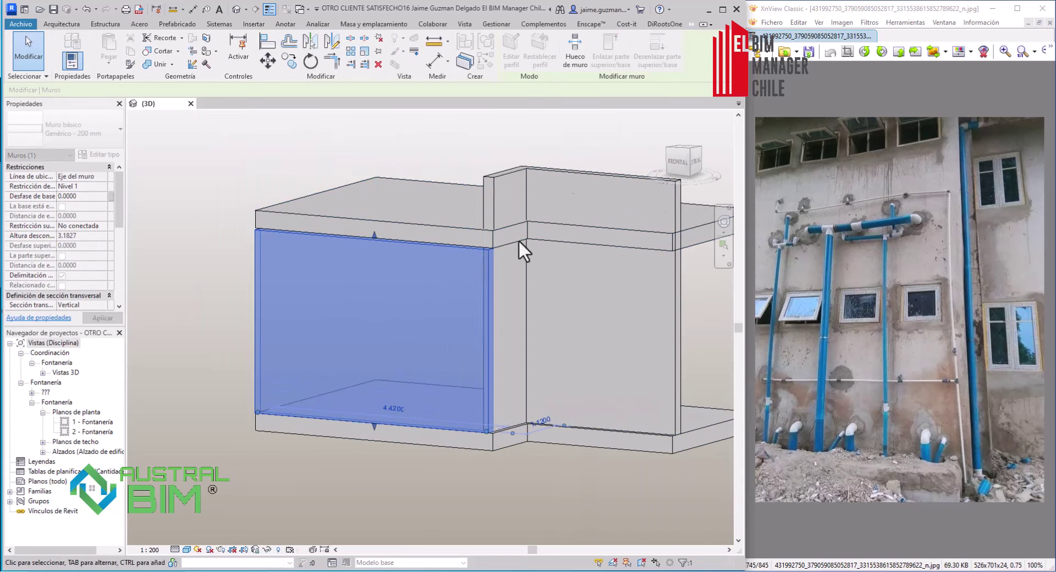
click(511, 242)
click(605, 234)
scroll(484, 285, up, 5)
scroll(478, 275, down, 3)
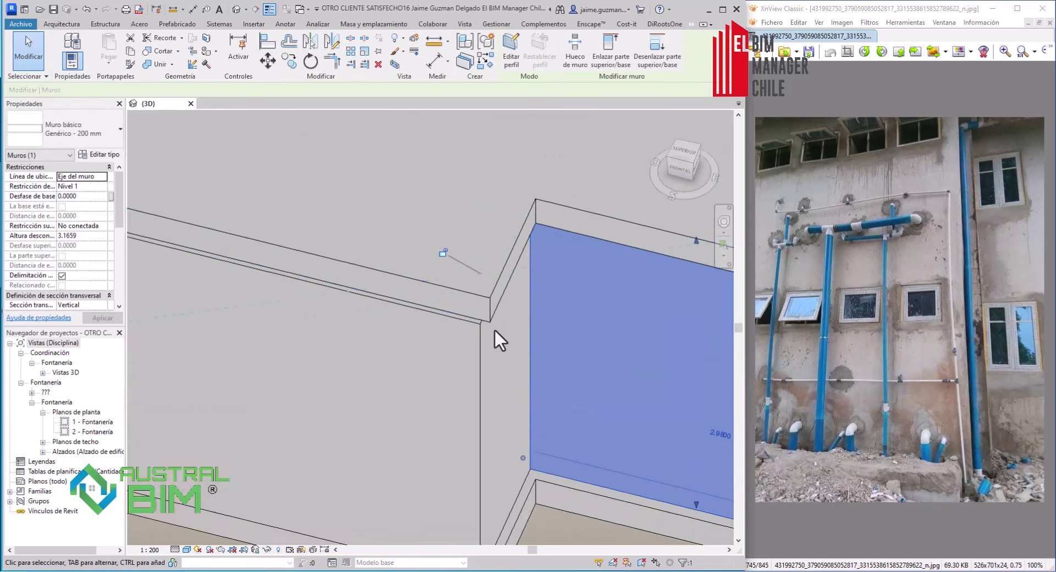
scroll(494, 328, down, 3)
Step: Align the ground-floor wall to the floor edge as the reference
click(267, 41)
scroll(473, 395, up, 5)
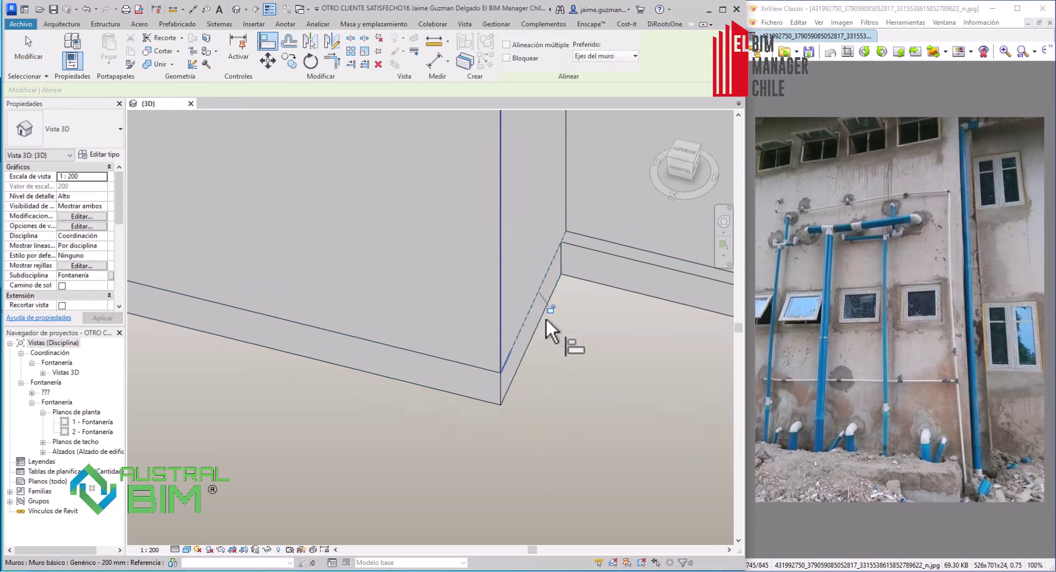
scroll(605, 286, down, 4)
scroll(544, 231, up, 5)
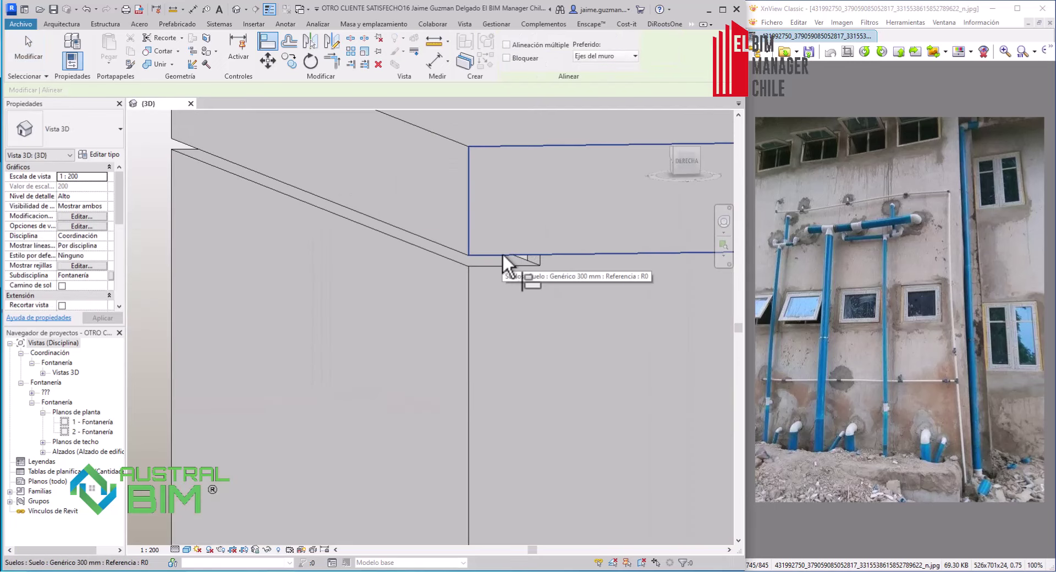
click(503, 252)
mouse_move(489, 262)
shift+middle_down()
mouse_move(566, 374)
mouse_move(493, 457)
shift+middle_up()
key(Escape)
Step: Override graphics in this view so the walls and the floor slabs display see-through
click(486, 457)
right_click(488, 458)
click(699, 247)
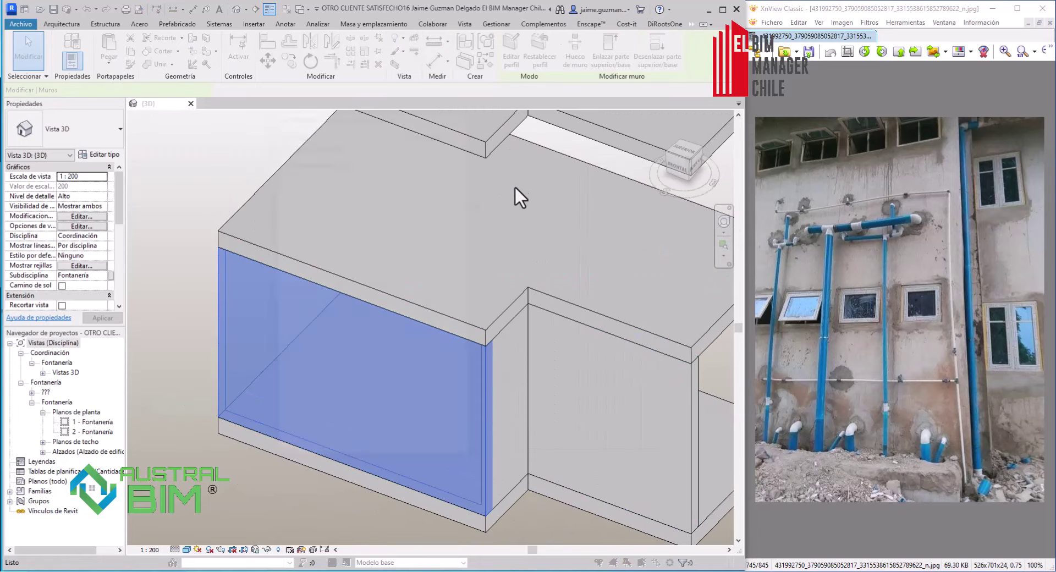
key(Return)
click(422, 313)
click(422, 313)
right_click(422, 314)
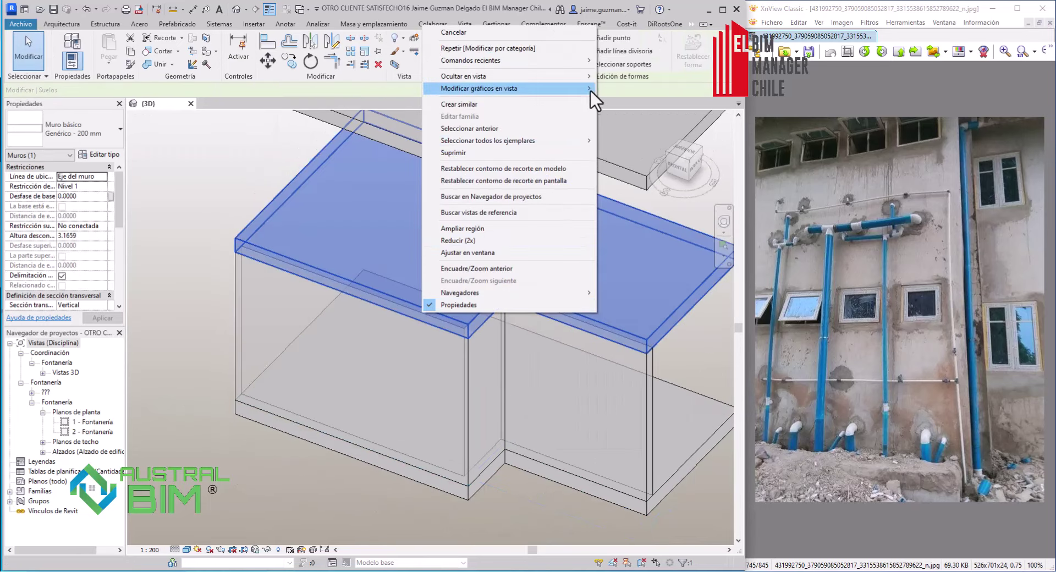
click(638, 103)
click(363, 446)
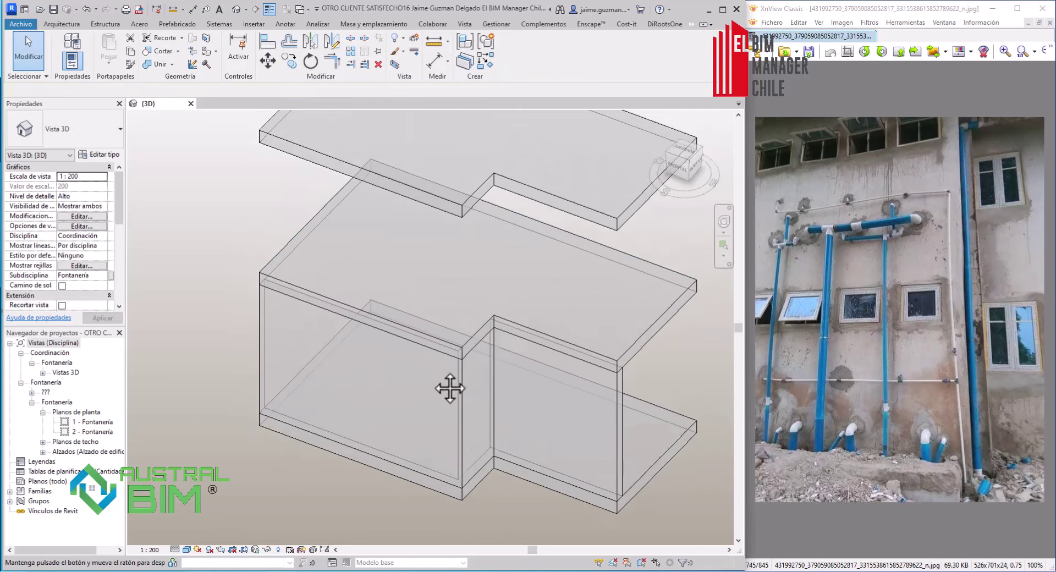
Step: Align the wall and floor edges with AL, then orbit toward the front of the building
scroll(550, 402, up, 4)
scroll(461, 384, up, 3)
scroll(424, 348, up, 2)
key(a)
key(l)
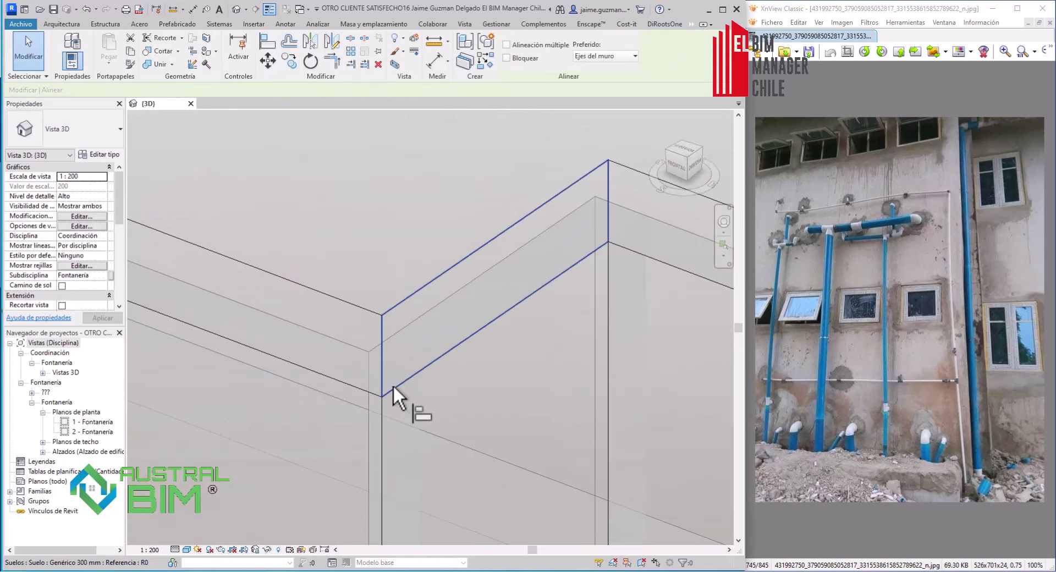
scroll(442, 288, down, 2)
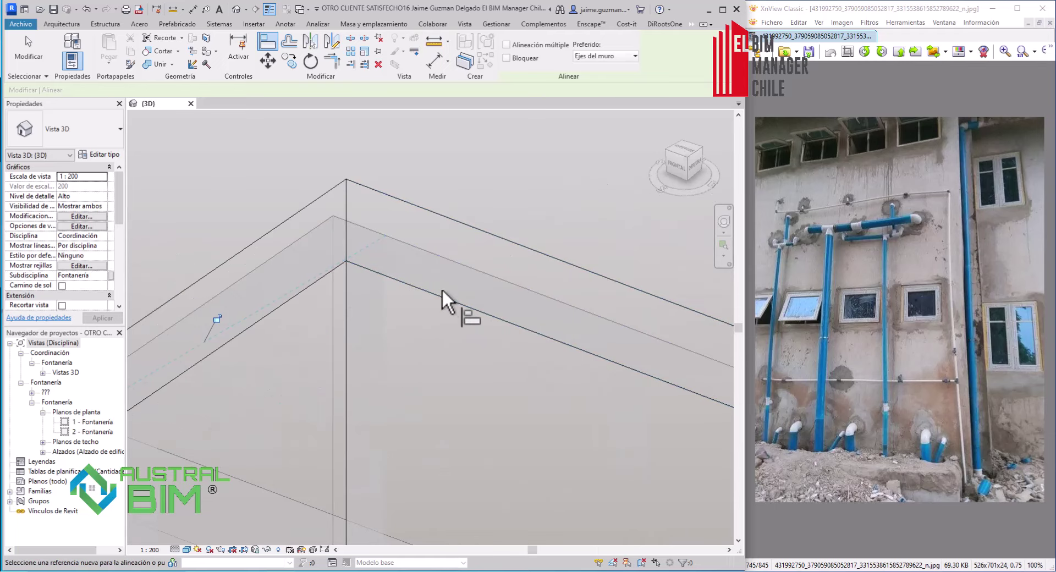
mouse_move(484, 307)
shift+middle_down()
mouse_move(537, 313)
mouse_move(302, 236)
mouse_move(625, 370)
shift+middle_up()
key(Escape)
Step: Copy the selected ground-floor walls up to the second storey from the Front view
click(605, 363)
scroll(473, 358, up, 2)
ctrl+click(392, 487)
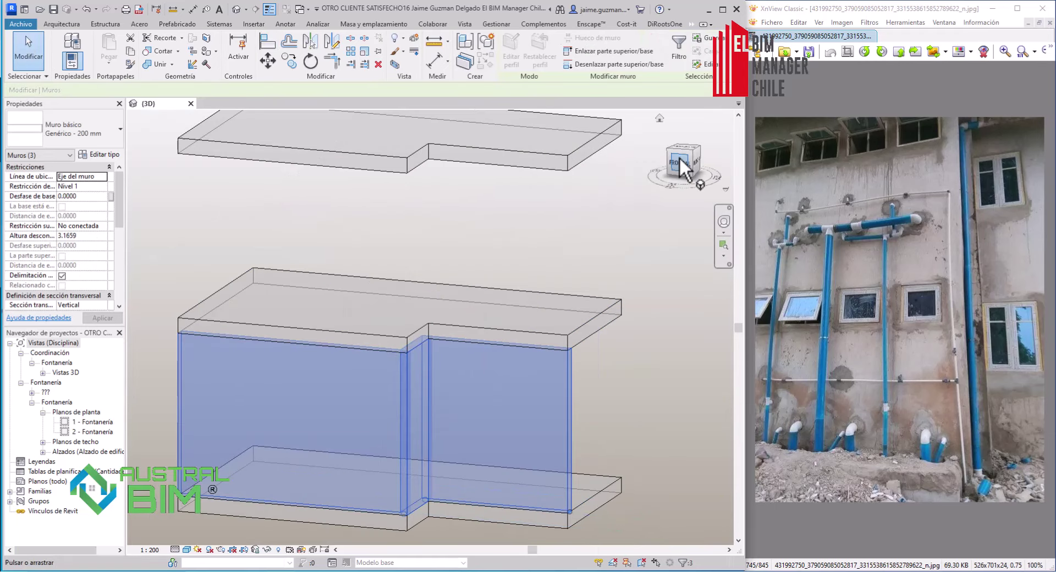
click(681, 162)
key(c)
key(o)
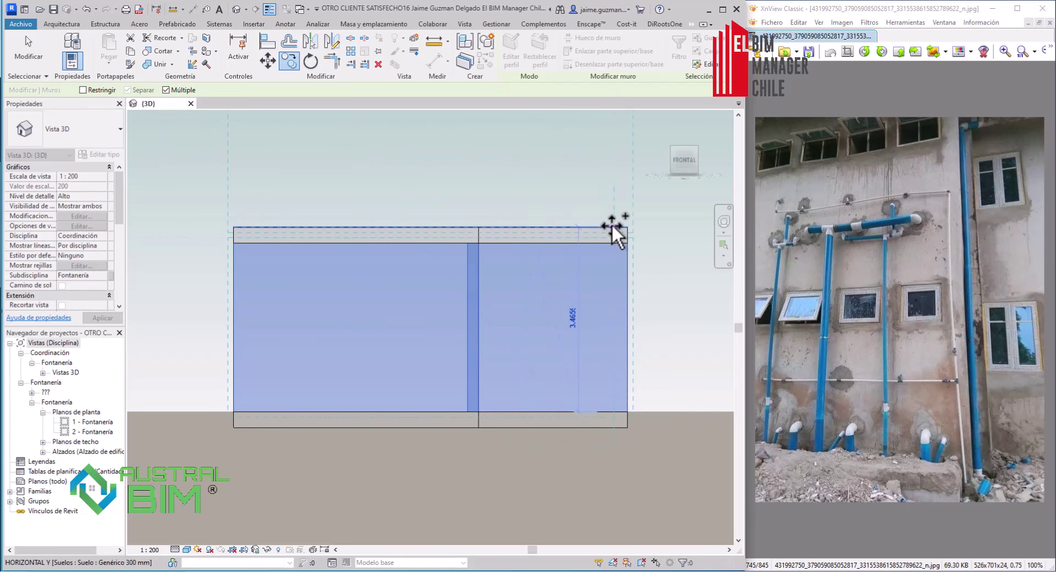
click(611, 223)
scroll(577, 302, down, 2)
shift+middle_drag(578, 301, 506, 322)
key(Escape)
Step: Align the upper-storey walls flush with the slab edge
scroll(672, 298, up, 3)
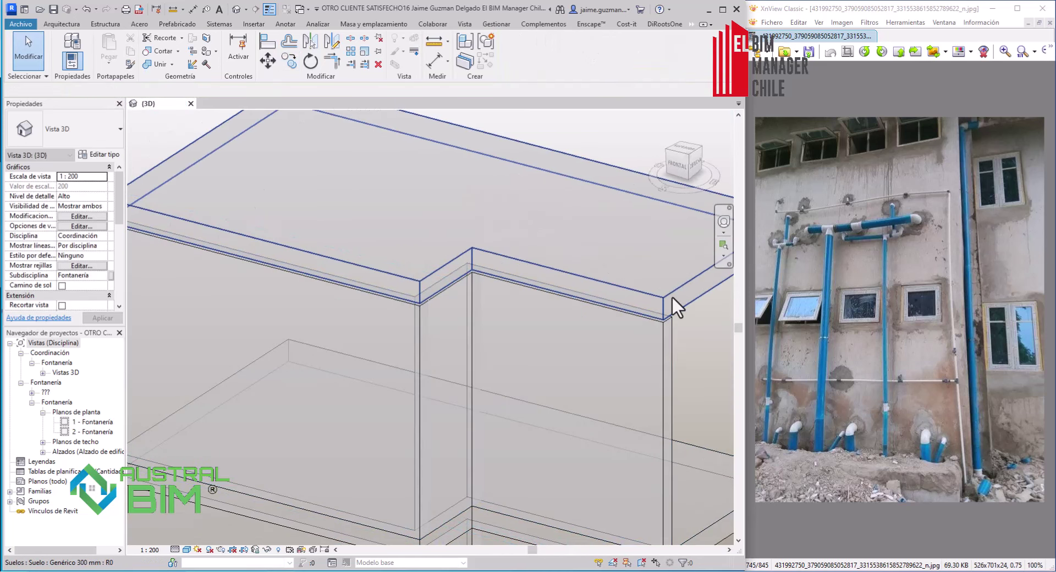
scroll(672, 300, up, 2)
key(a)
key(l)
scroll(674, 368, up, 2)
scroll(586, 318, up, 1)
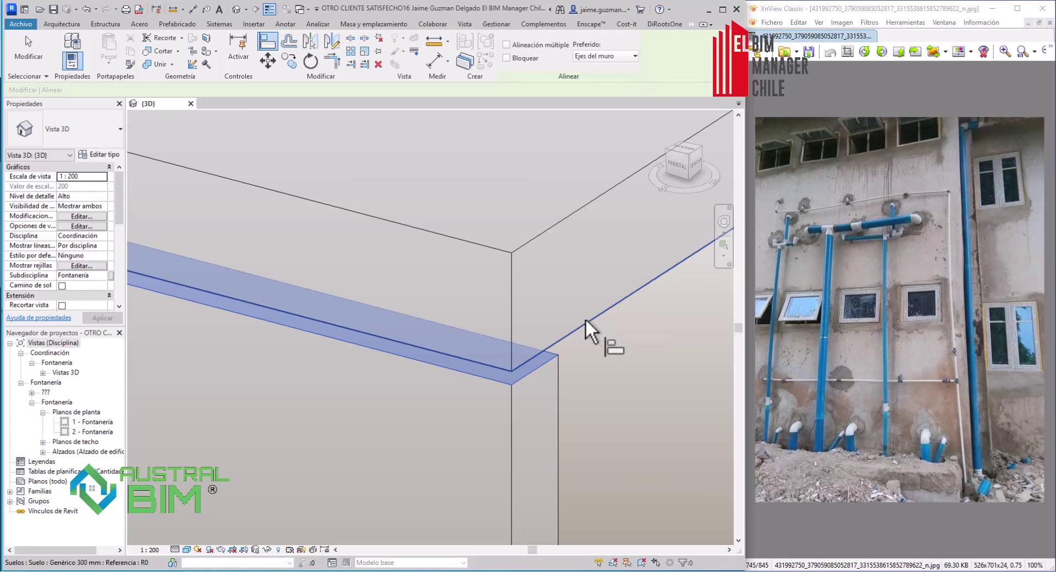
click(585, 317)
scroll(566, 298, down, 3)
scroll(490, 323, up, 1)
scroll(538, 401, down, 2)
scroll(538, 401, up, 2)
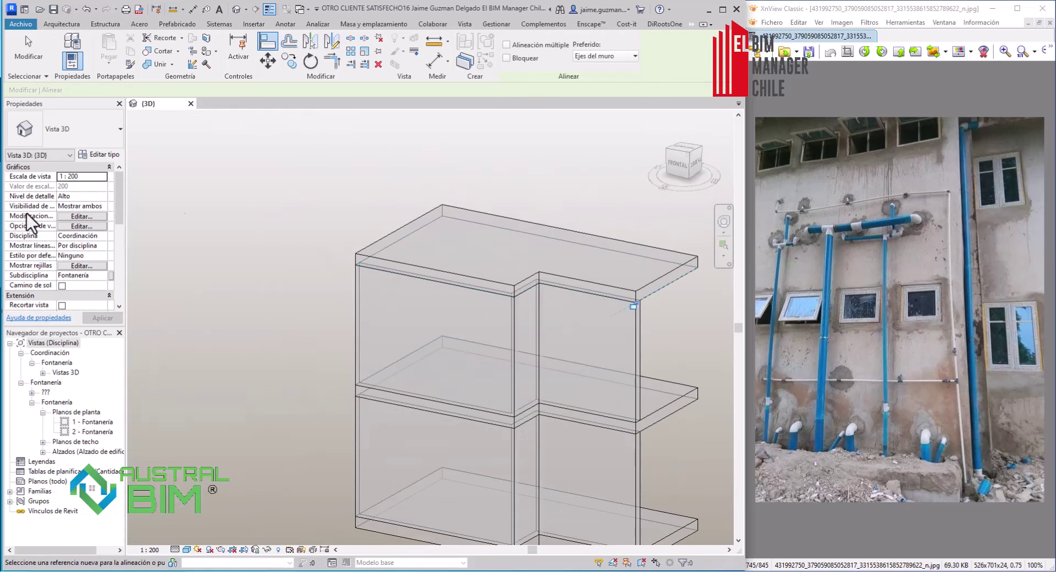
scroll(505, 421, up, 2)
scroll(617, 353, up, 2)
Step: Start a window, agree to load a family, and browse to Autodesk > RVT 2023 > Spanish > Ventanas
key(Escape)
key(Escape)
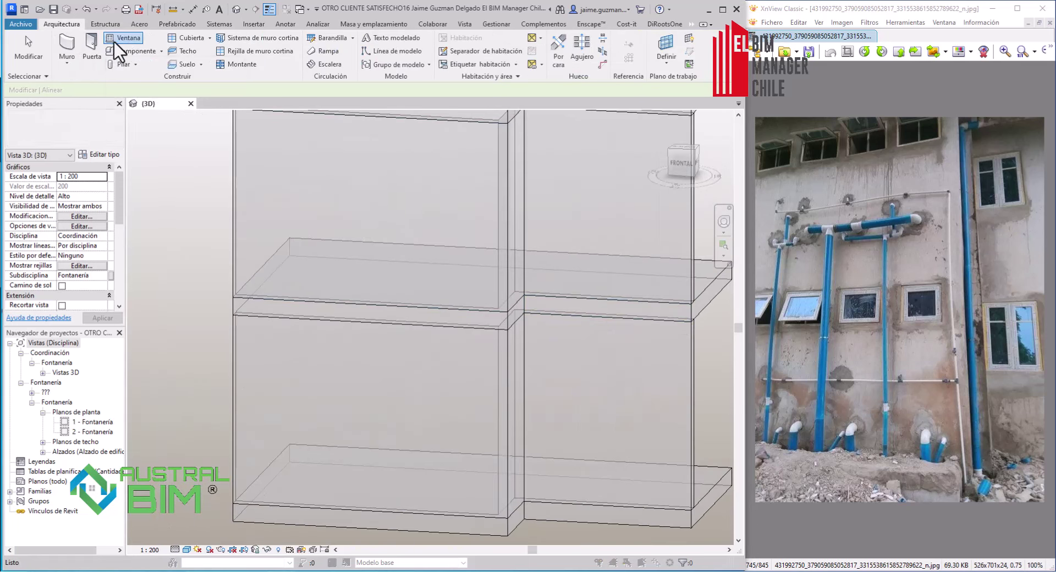
click(115, 42)
click(494, 242)
click(520, 73)
click(421, 150)
double_click(143, 228)
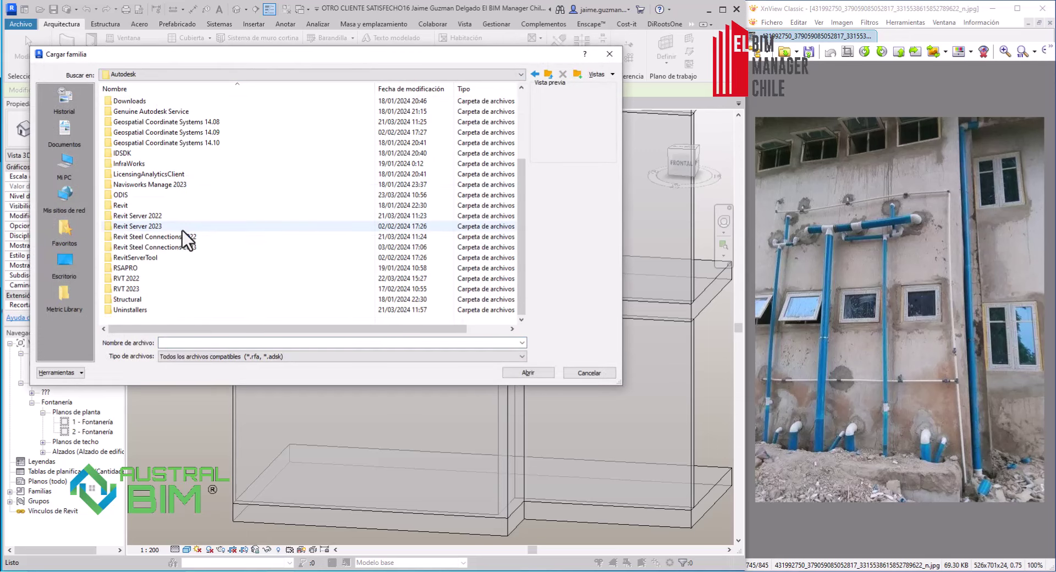
double_click(229, 292)
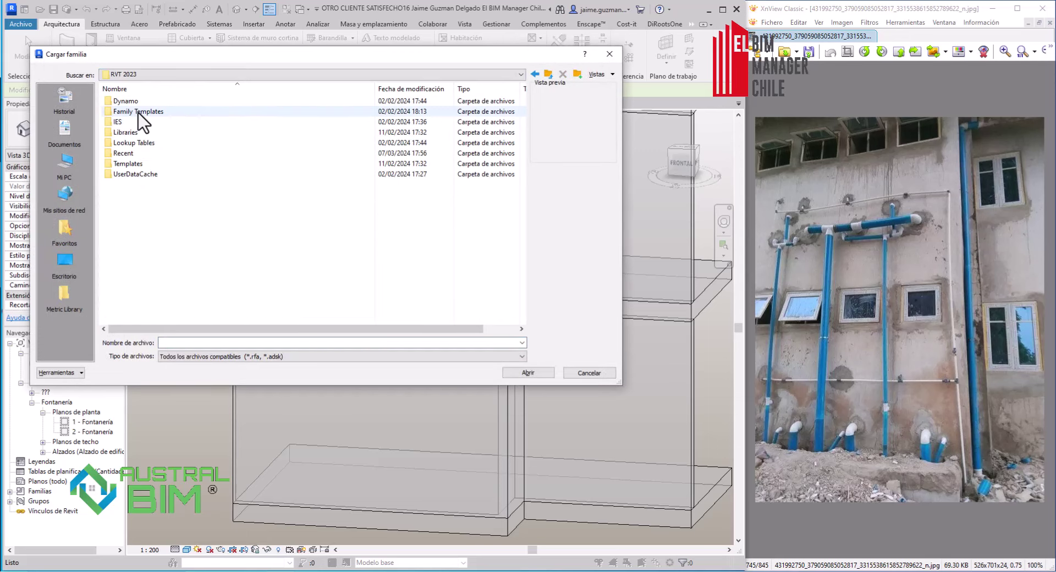
double_click(136, 226)
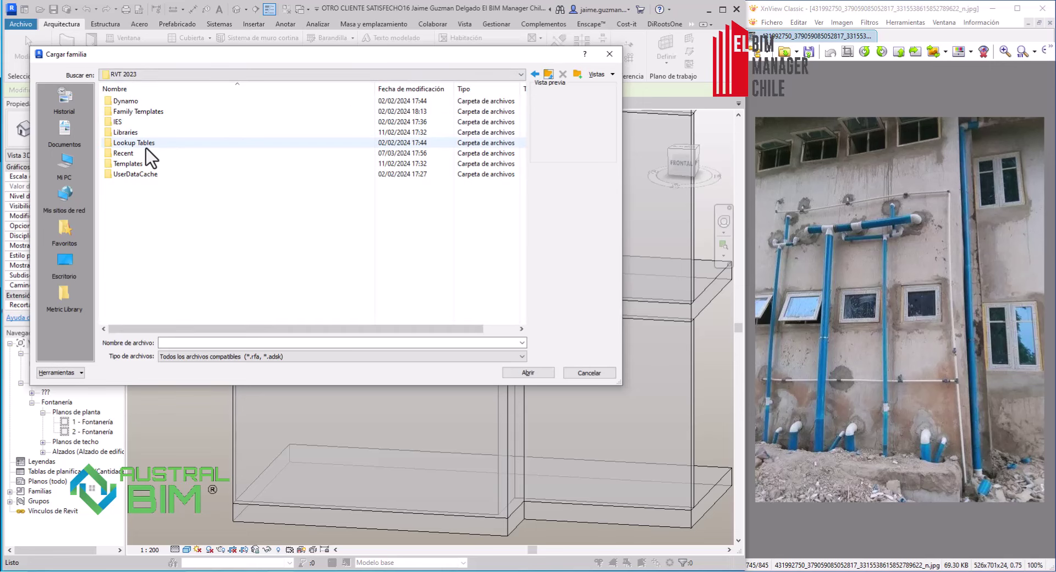
double_click(178, 138)
double_click(210, 243)
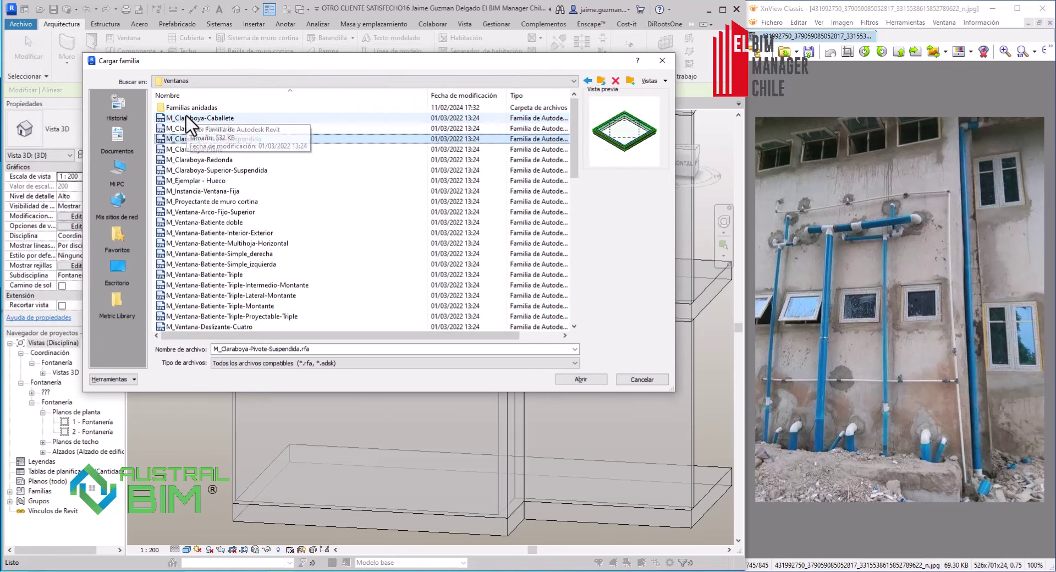
Step: Preview the window families and load the M_Ventana-Fija 600 x 900mm type
key(Down)
key(Down)
key(Down)
key(Down)
key(Down)
key(Down)
key(Down)
key(Down)
key(Down)
key(Down)
key(Down)
key(Down)
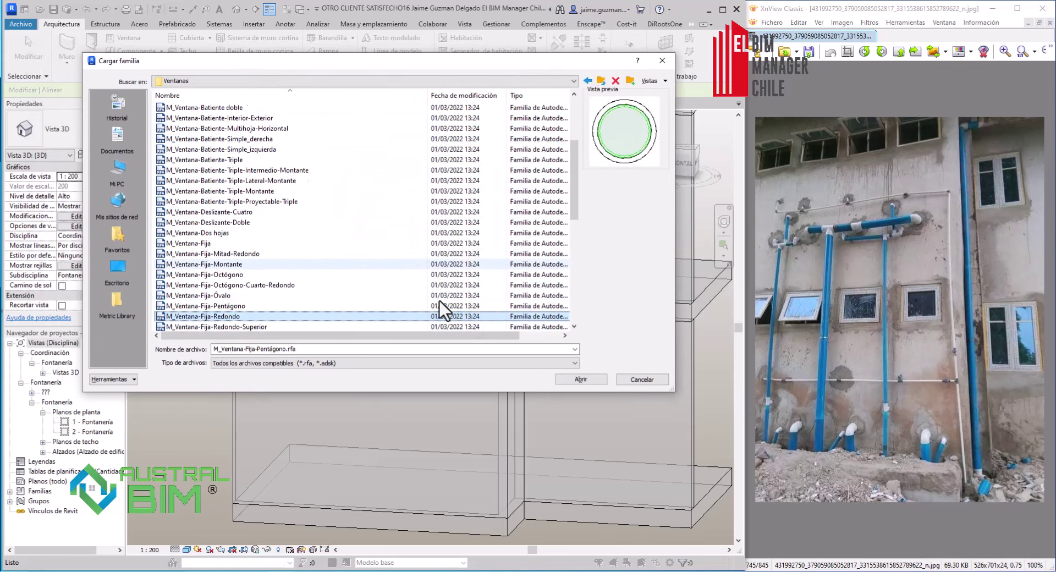
key(Down)
key(Down)
key(Down)
key(Down)
key(Down)
key(Down)
key(Down)
key(Down)
key(Down)
key(Up)
key(Up)
key(Up)
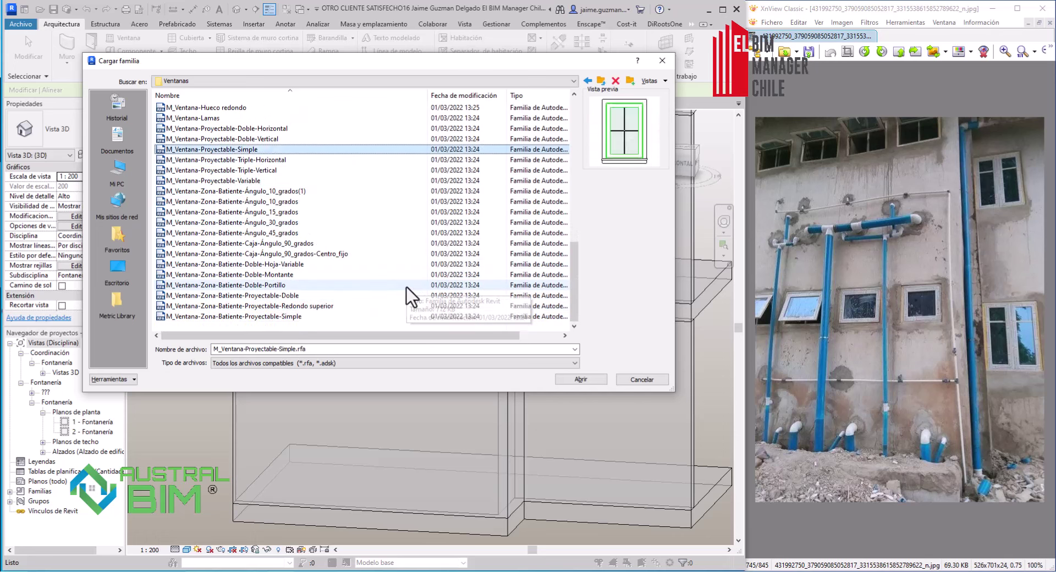
key(Up)
key(Up)
key(Up)
key(Up)
key(Up)
key(Up)
key(Up)
key(Up)
key(Up)
key(Up)
key(Up)
key(Up)
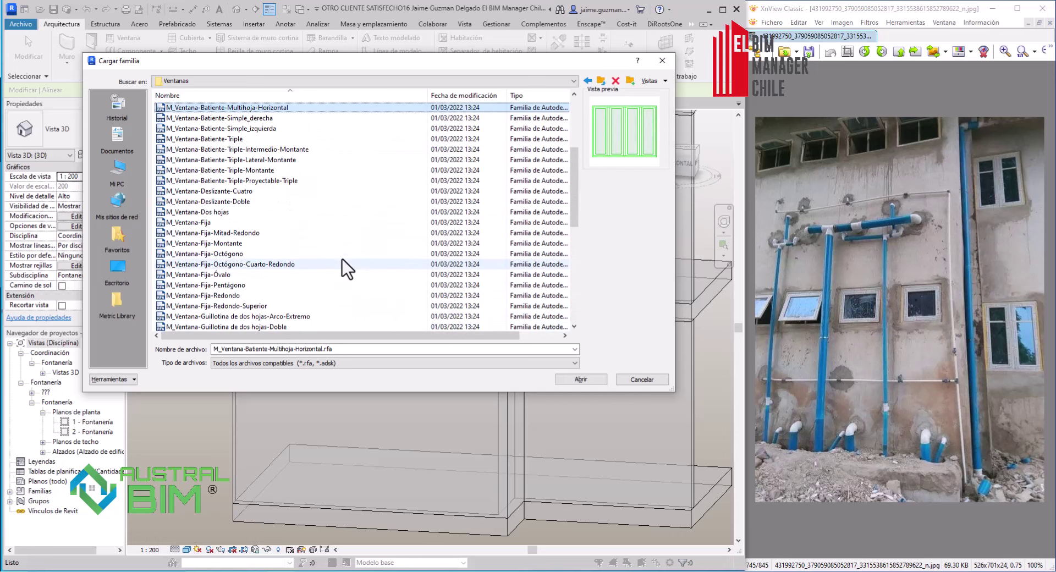
double_click(278, 233)
click(431, 344)
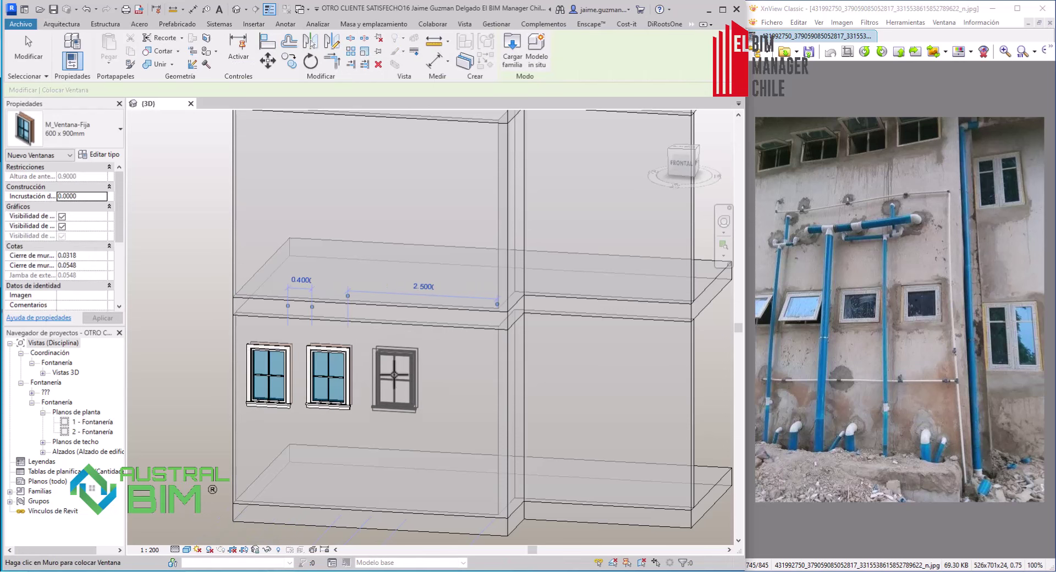
Step: Open the new window's family for editing, inspect it, and close without saving changes
click(37, 46)
scroll(348, 360, up, 3)
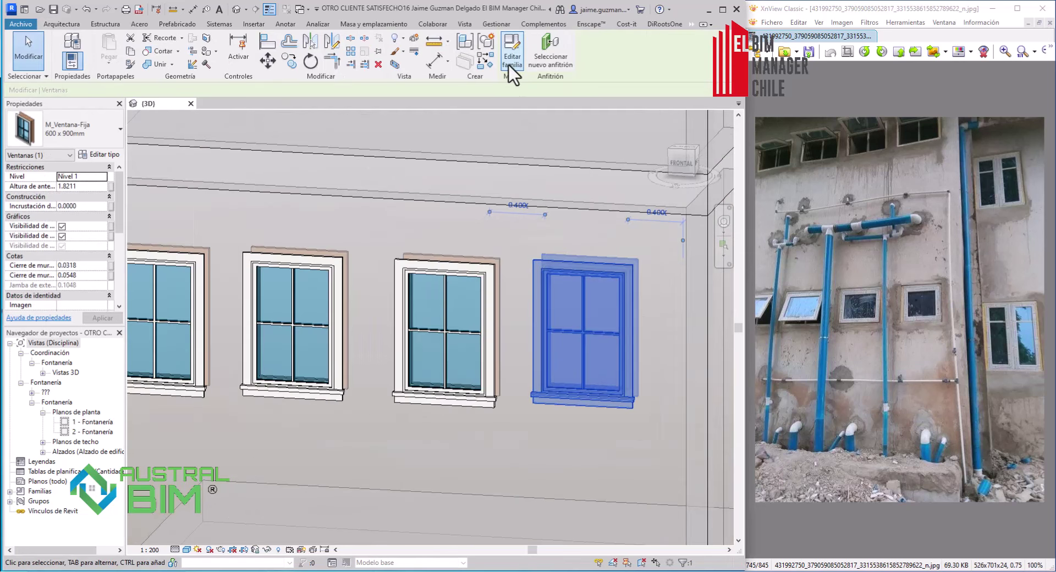
click(512, 61)
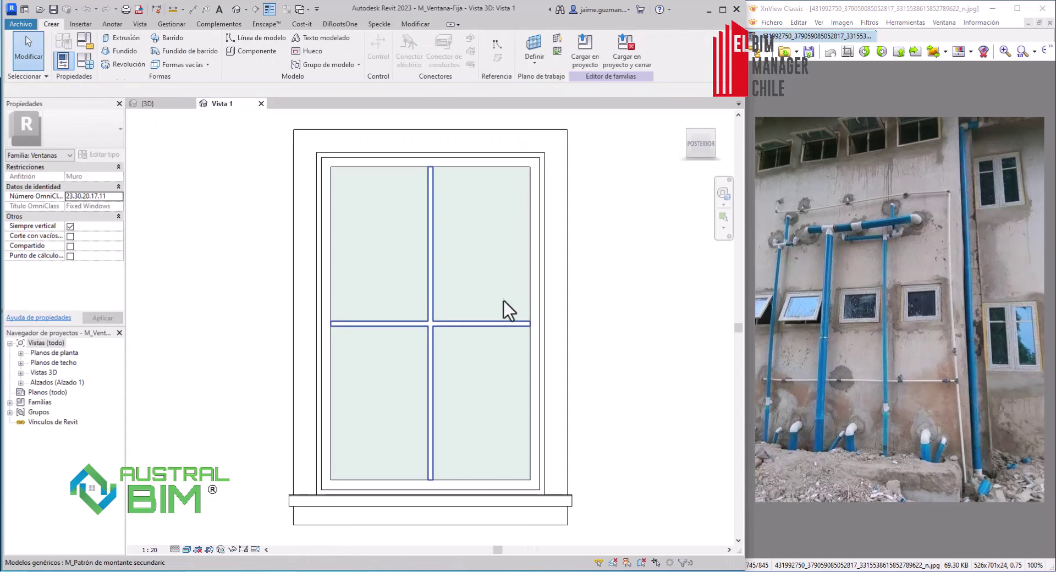
scroll(537, 456, up, 4)
scroll(536, 457, down, 5)
mouse_move(523, 423)
shift+middle_down()
mouse_move(523, 290)
mouse_move(546, 228)
shift+middle_up()
click(486, 55)
click(544, 297)
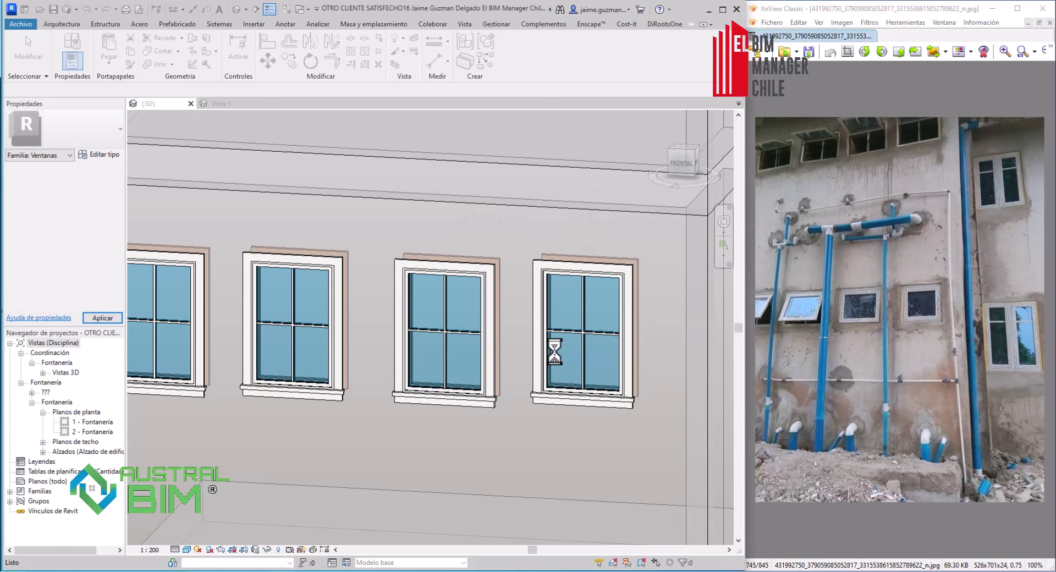
Step: Align the window with AL and move it further right along the wall
scroll(557, 430, up, 3)
key(a)
key(l)
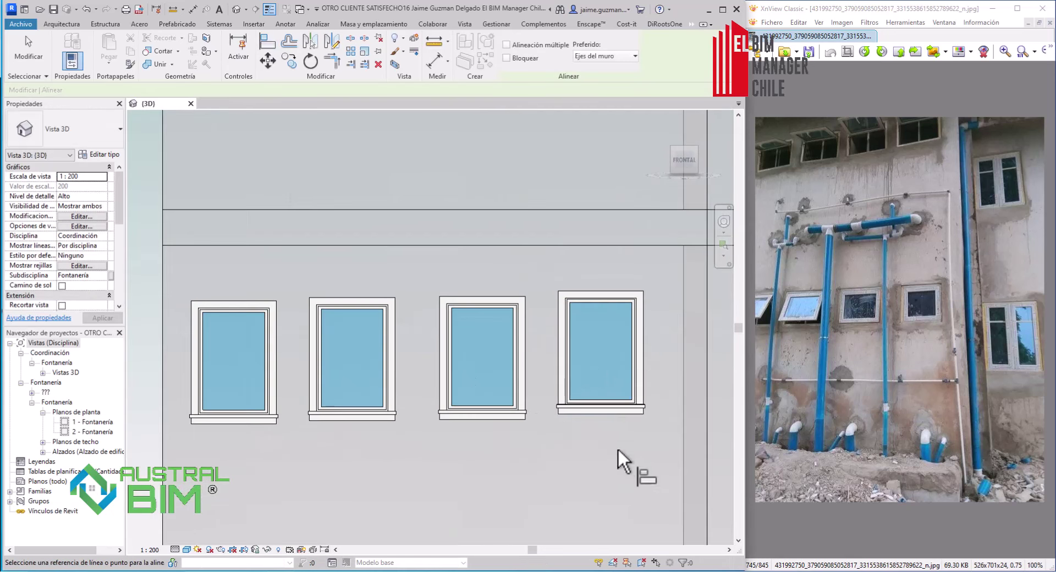
scroll(463, 309, up, 2)
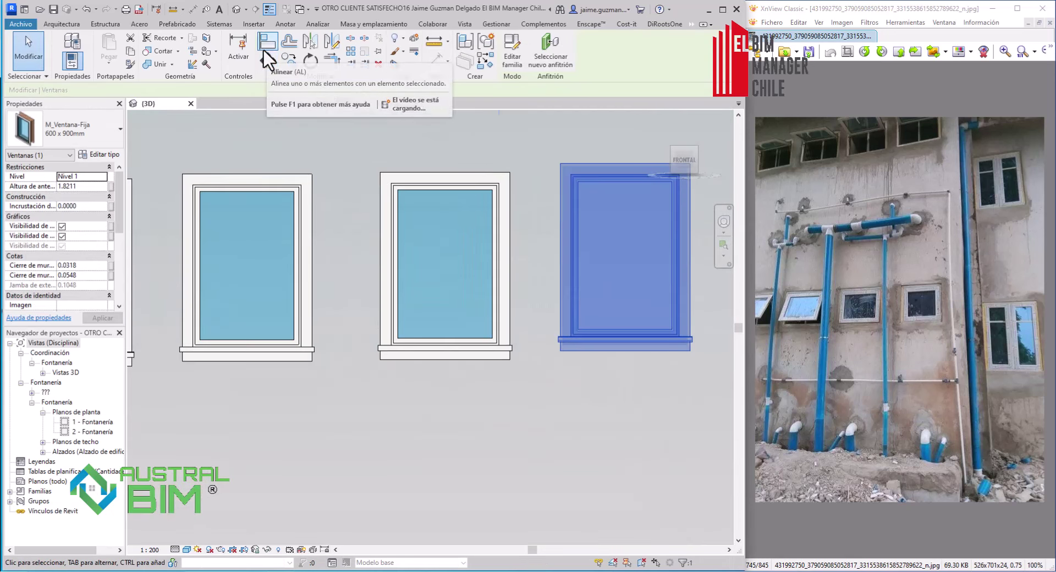
scroll(564, 357, down, 3)
scroll(521, 371, up, 3)
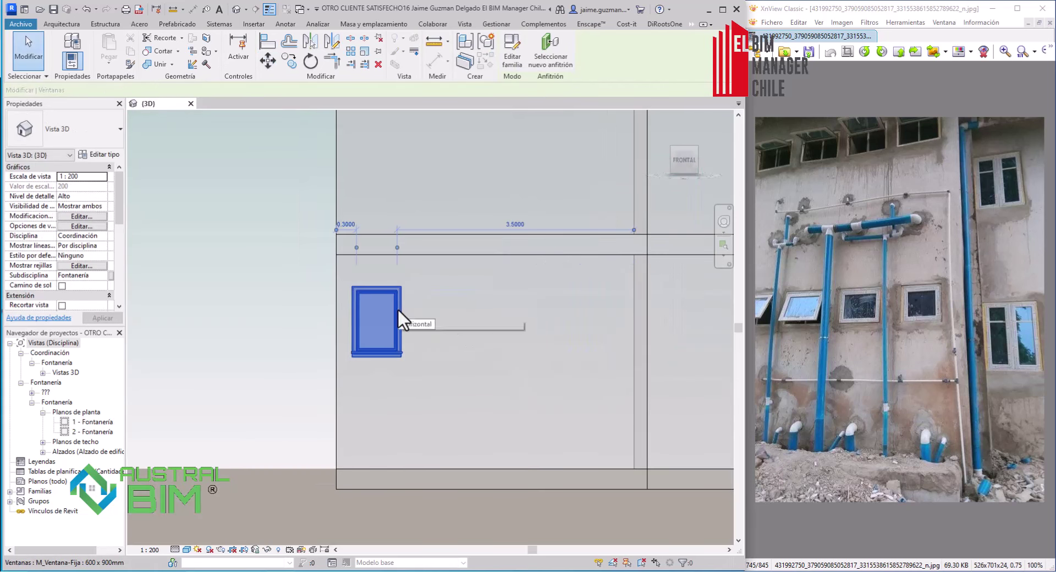
mouse_move(391, 292)
mouse_down()
mouse_move(668, 290)
mouse_move(659, 292)
mouse_up()
Step: Copy the window with CO to build a row of four fixed windows
key(c)
key(o)
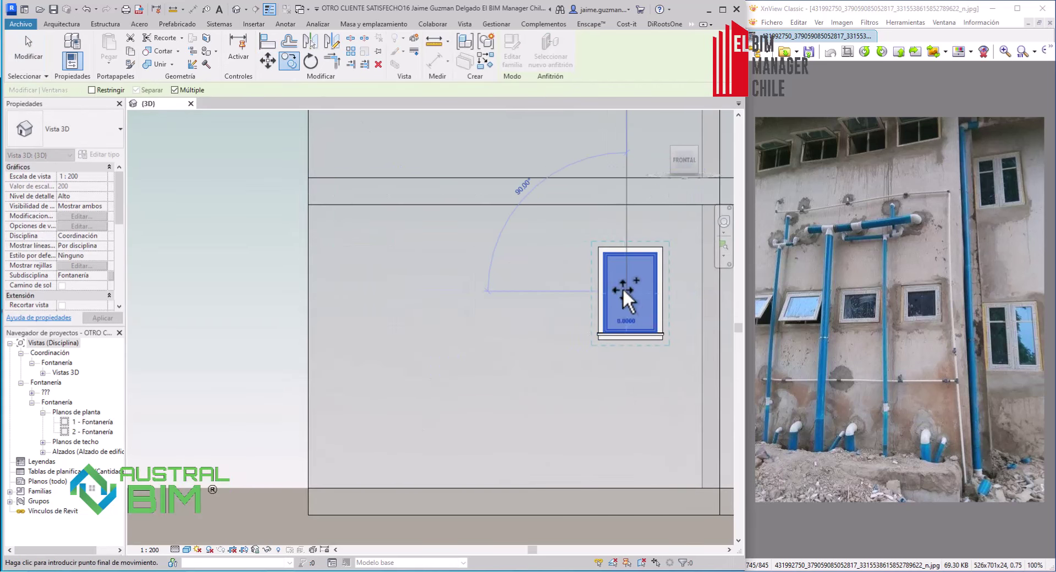
click(374, 283)
click(28, 50)
scroll(440, 303, down, 2)
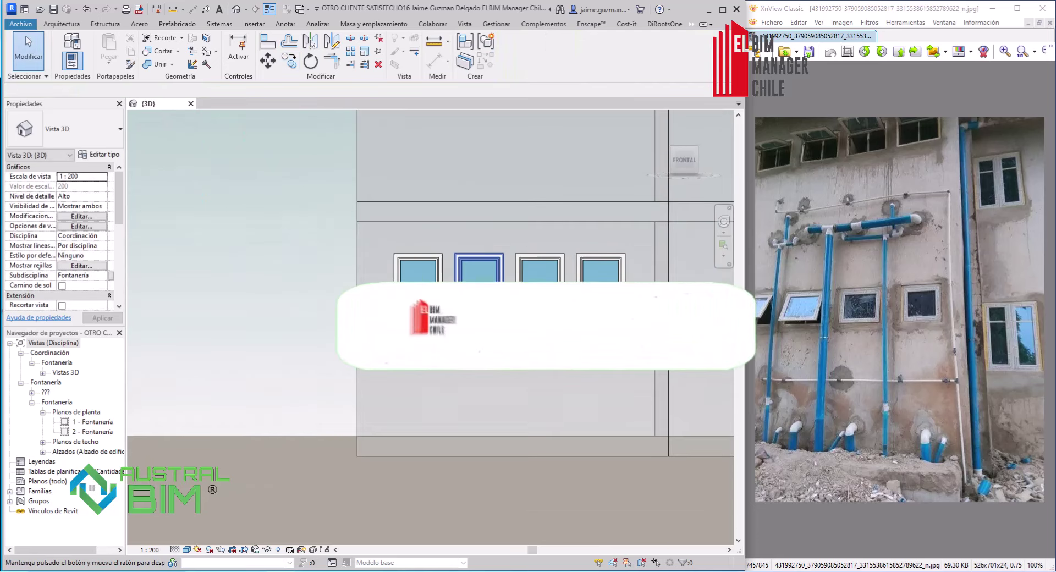
Step: Select the fourth window and orbit to view the window row at an angle
drag(593, 380, 335, 462)
click(554, 275)
scroll(553, 276, down, 2)
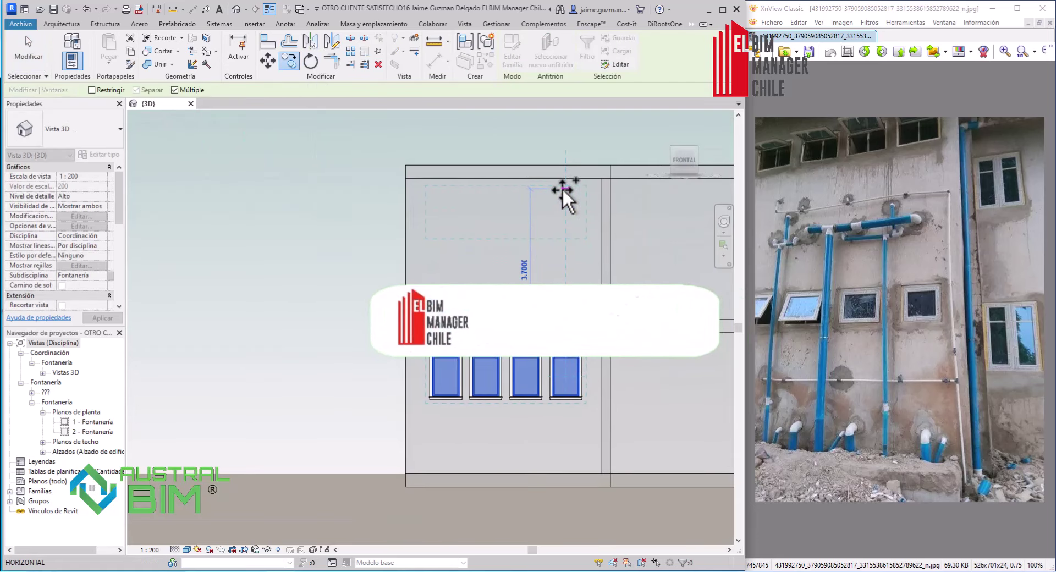
scroll(562, 187, up, 3)
click(557, 275)
shift+middle_drag(556, 275, 539, 248)
Step: Open the M_Ventana-Fija family for editing and select its glass and frame in an isometric view
click(512, 52)
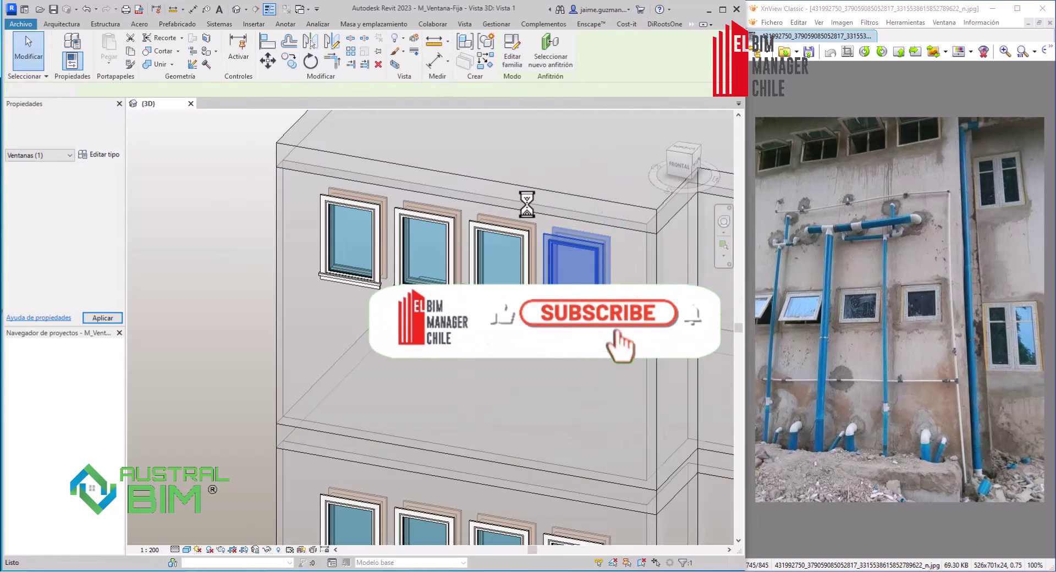
click(523, 267)
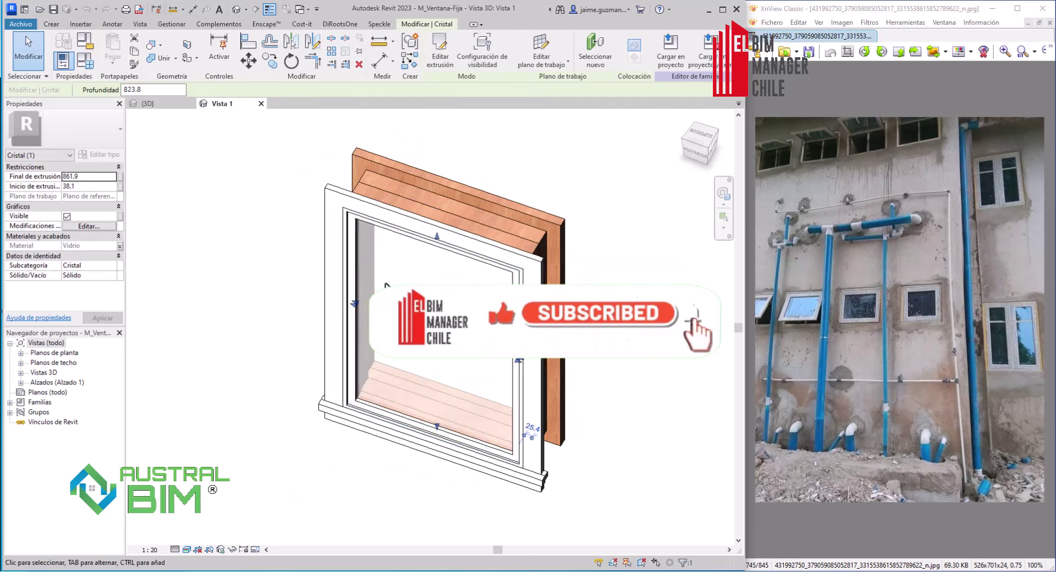
scroll(369, 391, up, 5)
scroll(363, 387, down, 3)
scroll(448, 372, up, 2)
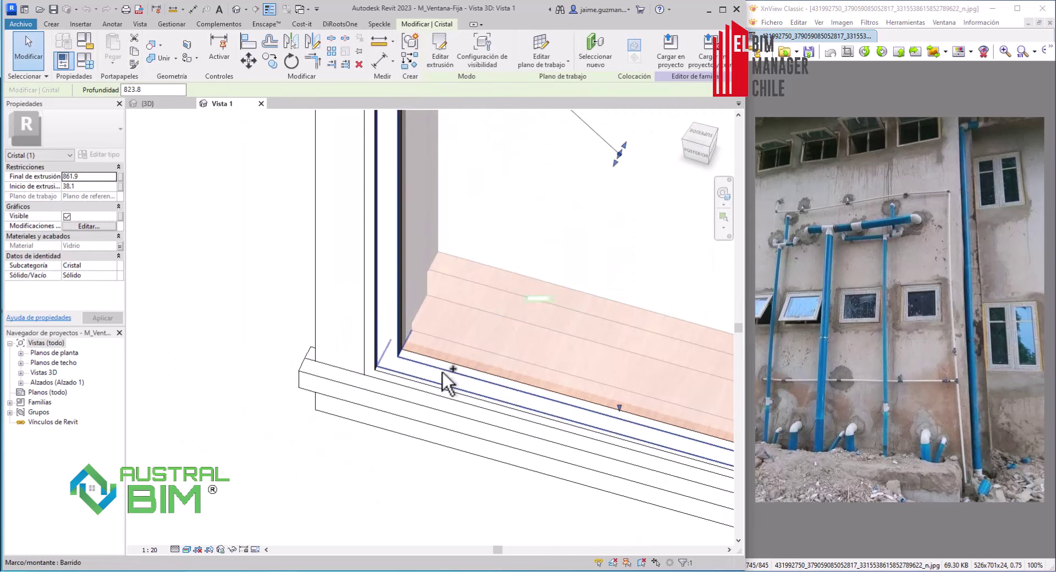
ctrl+click(448, 372)
scroll(483, 360, down, 2)
scroll(495, 330, down, 1)
click(709, 157)
key(r)
key(o)
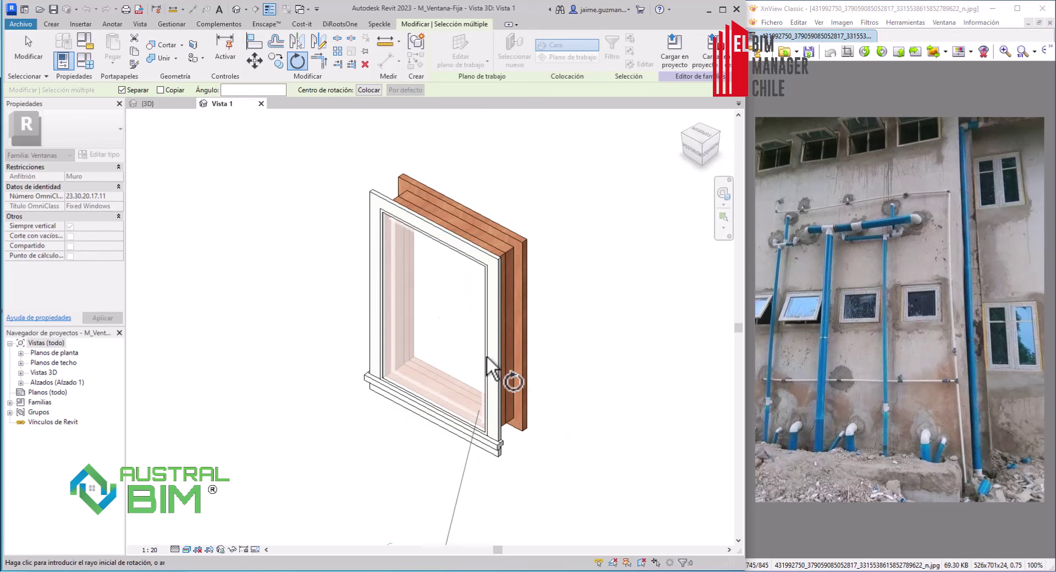
key(Escape)
key(Escape)
Step: Draw a section across the window in the Nivel de referencia plan and open it
click(21, 353)
double_click(70, 363)
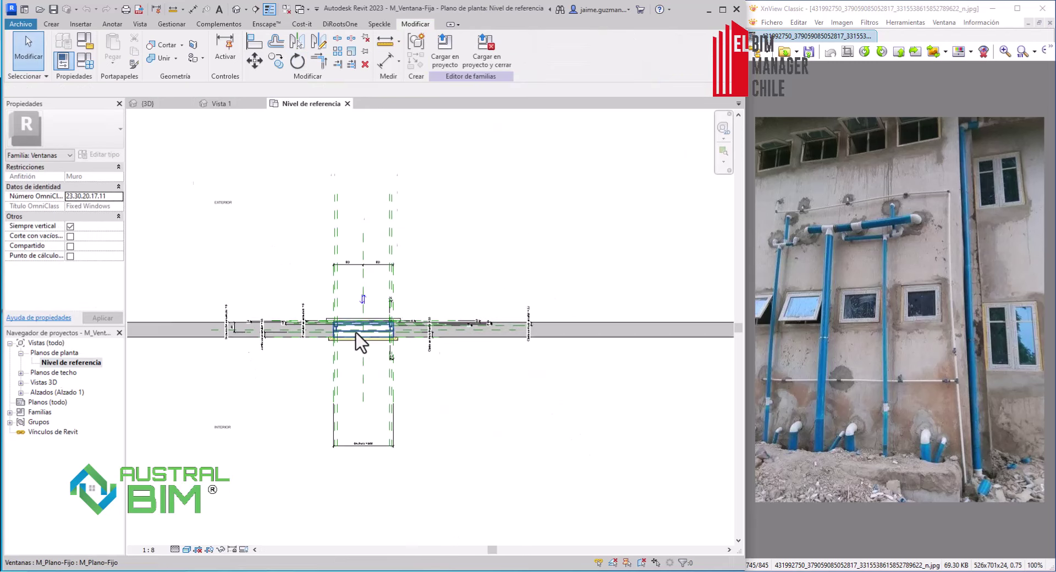
scroll(460, 391, down, 2)
click(255, 10)
click(409, 385)
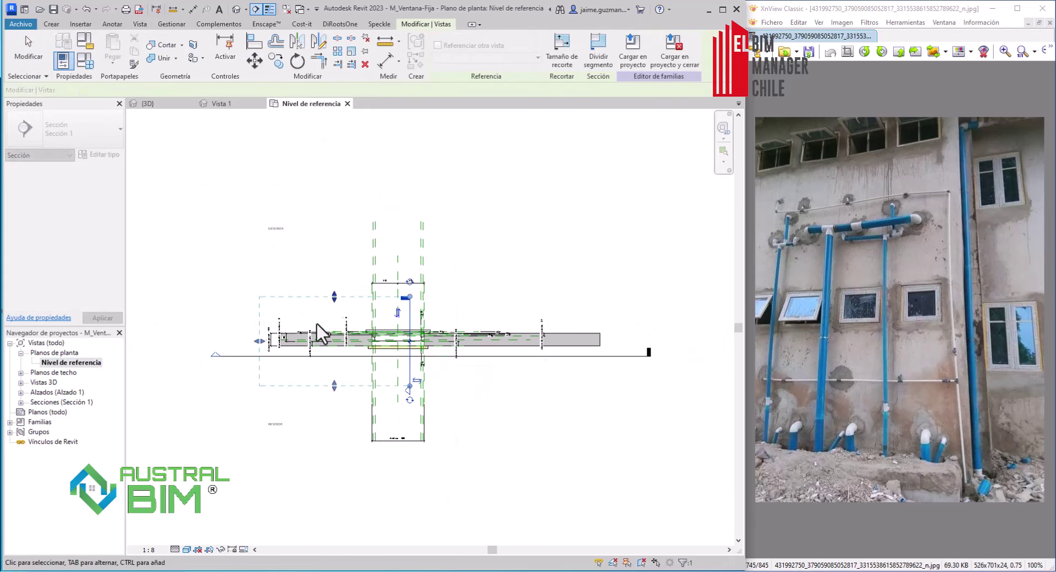
click(409, 297)
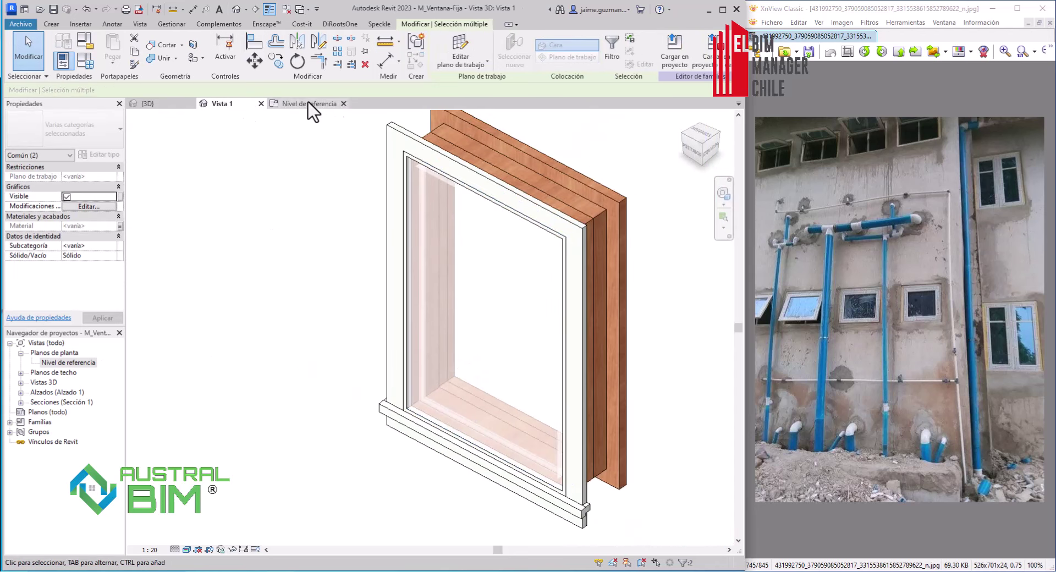
right_click(410, 330)
click(471, 118)
click(242, 104)
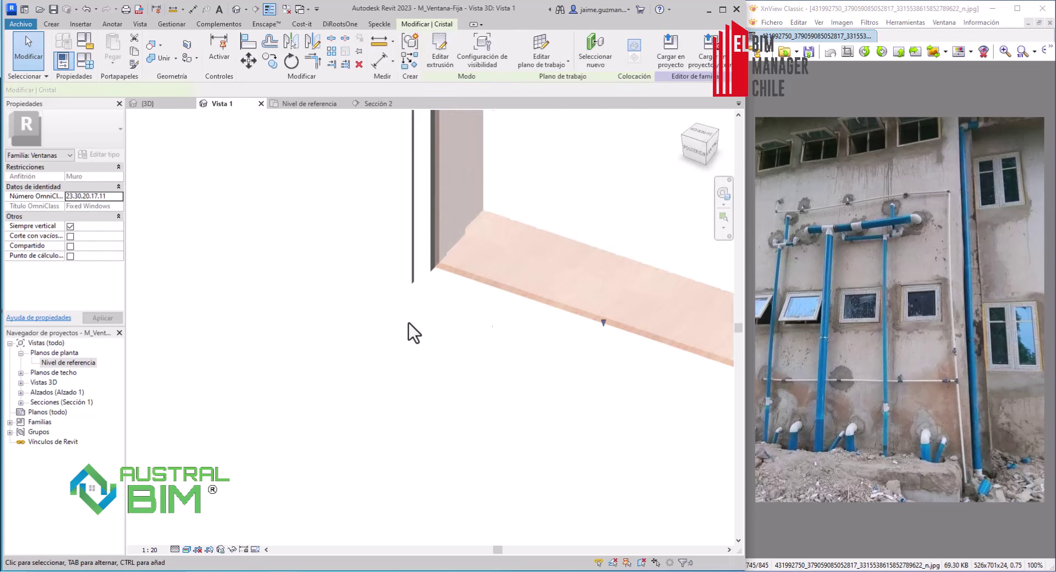
Step: In Sección 2, rotate the glass and frame about the window corner, accepting the warning
scroll(467, 307, up, 2)
scroll(426, 291, up, 2)
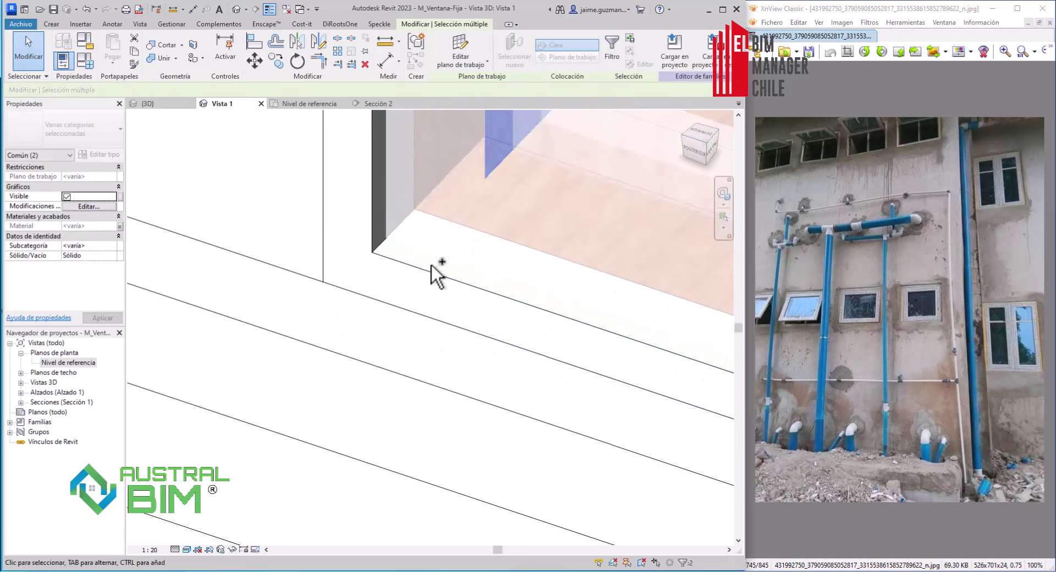
click(402, 107)
click(297, 61)
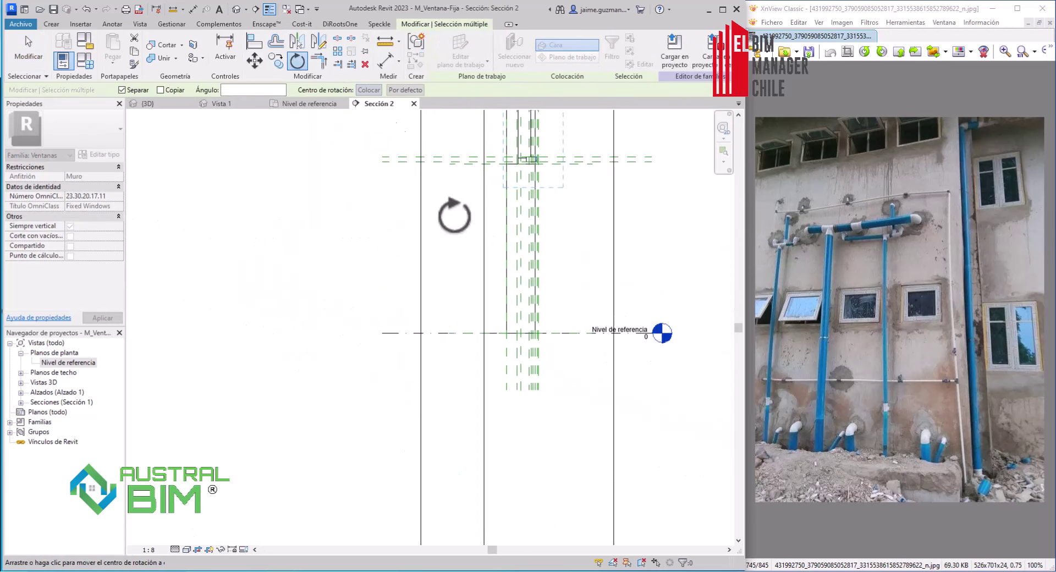
drag(663, 332, 503, 332)
key(space)
scroll(462, 176, down, 2)
scroll(483, 330, up, 3)
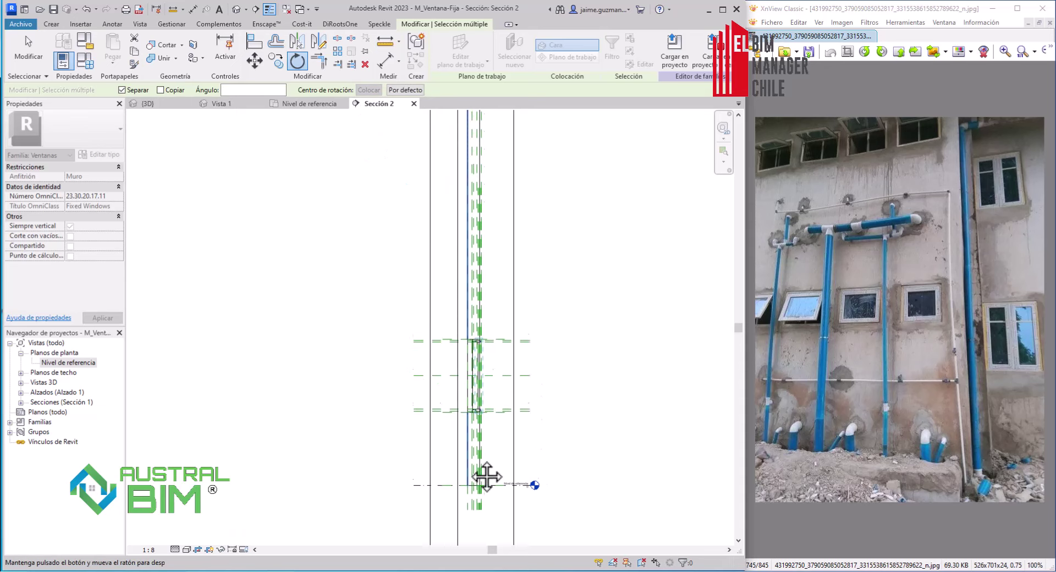
click(294, 304)
click(413, 328)
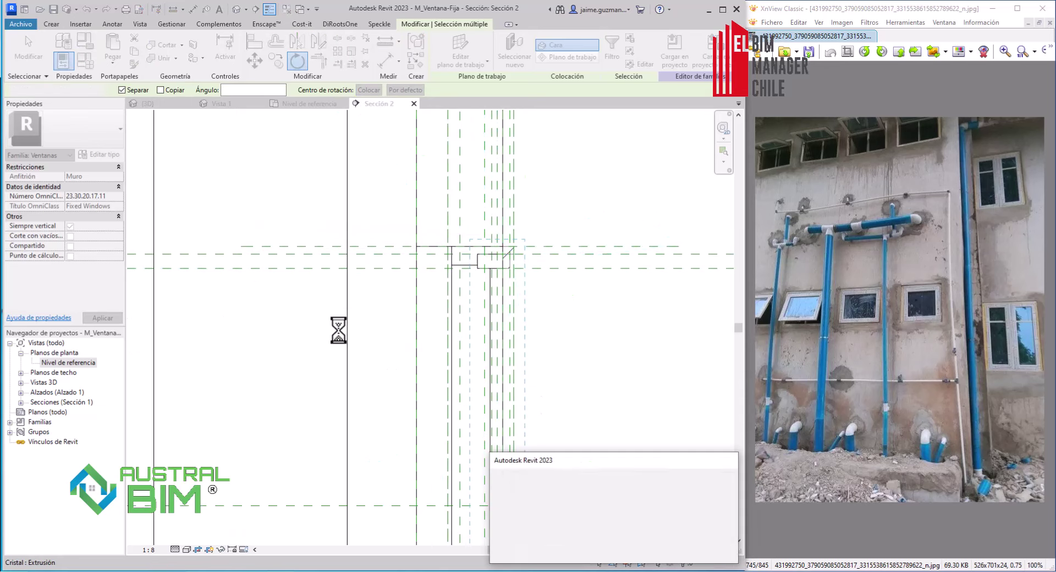
click(544, 553)
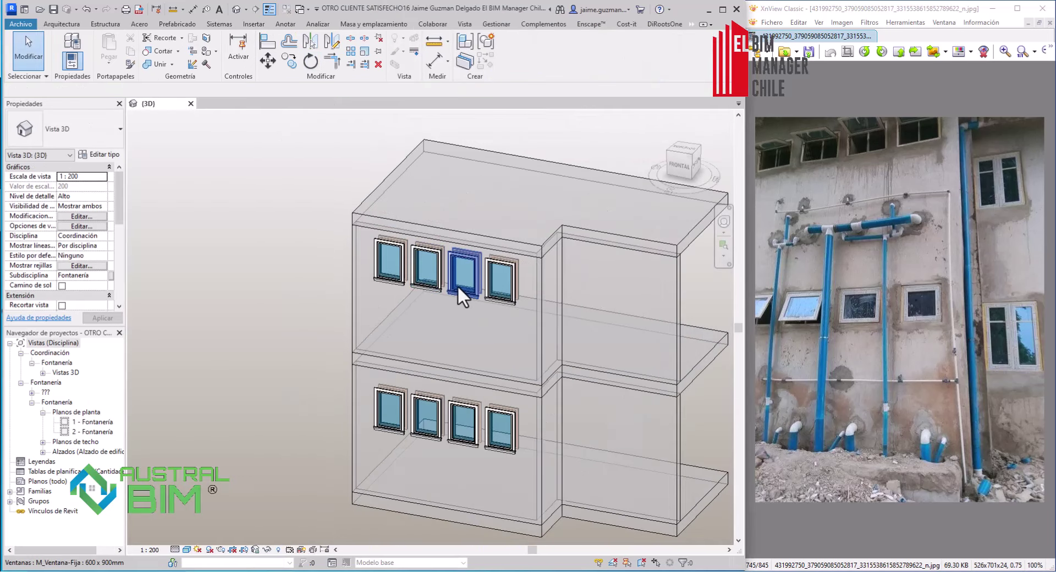
scroll(457, 285, up, 4)
Step: Orbit to face the window rows and delete the two lower-floor windows
right_click(478, 223)
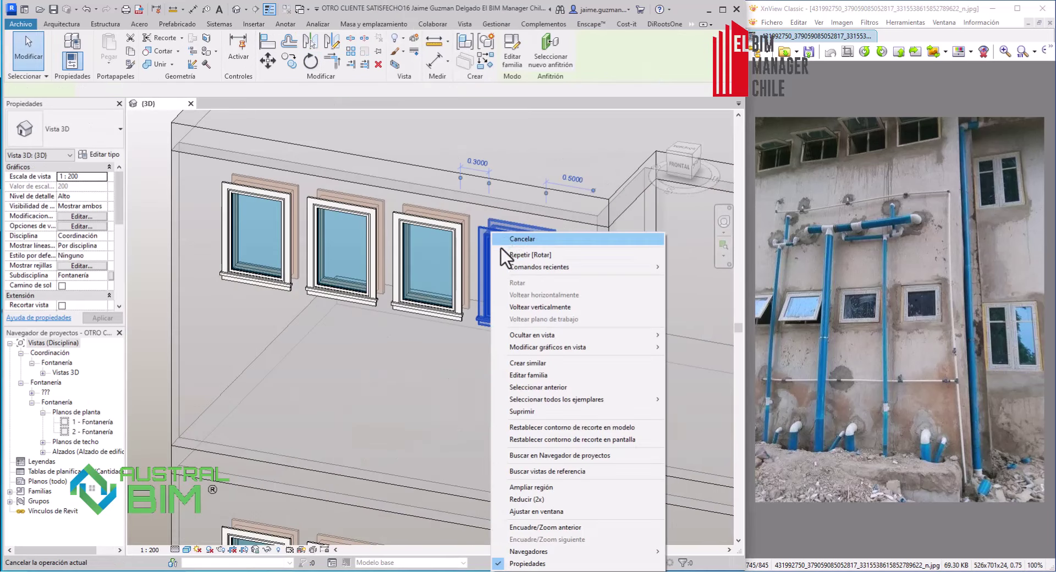
click(500, 250)
click(75, 141)
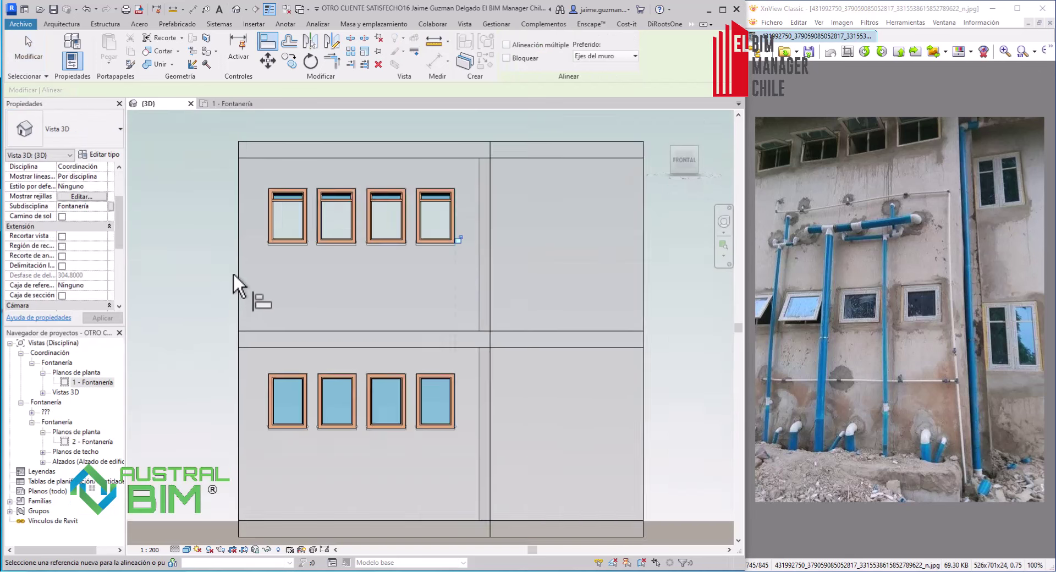
shift+middle_drag(441, 305, 407, 442)
scroll(339, 319, up, 3)
middle_drag(340, 319, 434, 330)
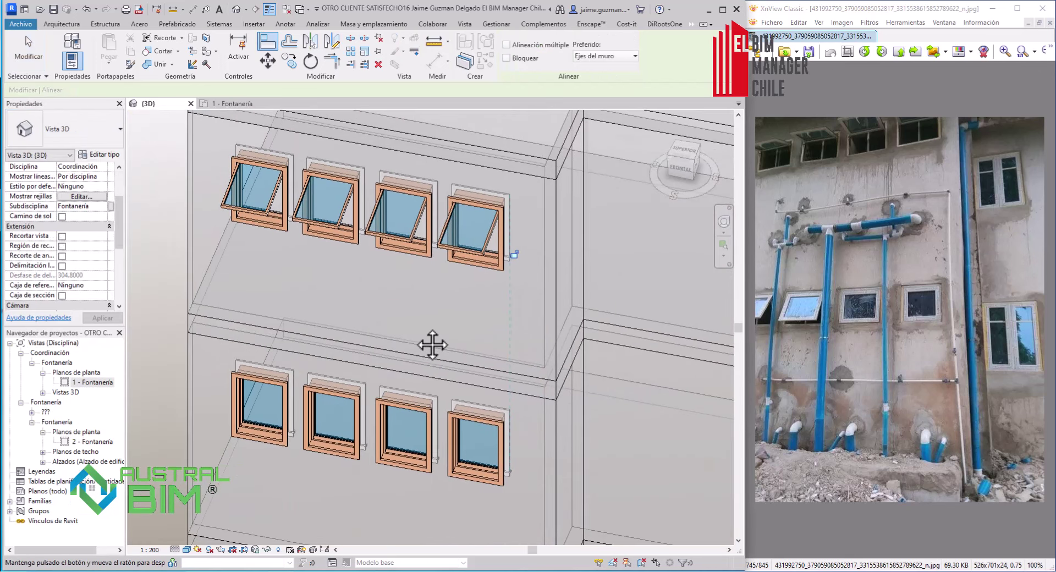
key(Escape)
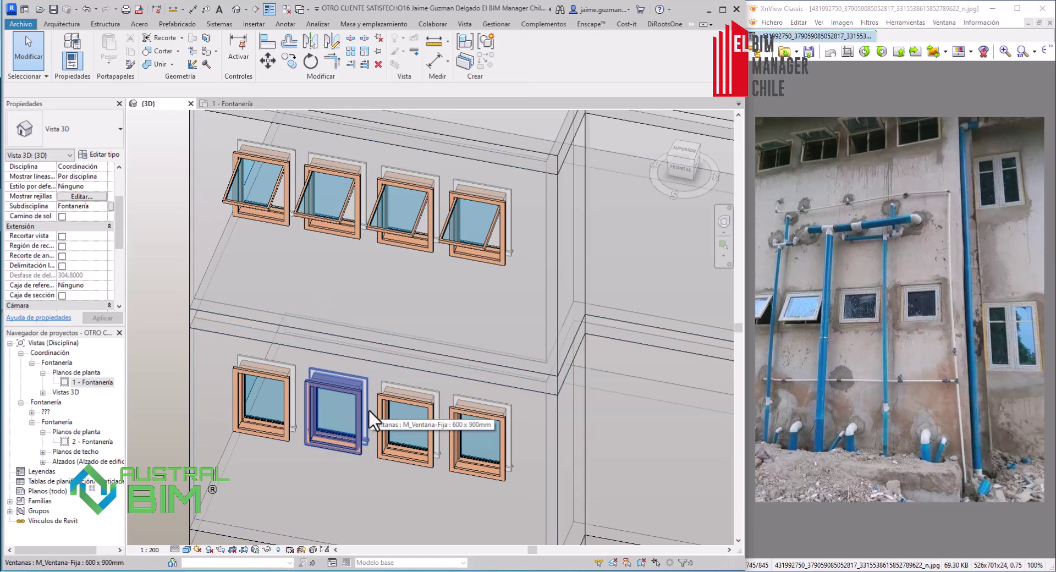
click(295, 398)
ctrl+click(319, 405)
key(Delete)
Step: Copy the two upper-floor awning windows down to replace the deleted lower ones
click(324, 226)
ctrl+click(289, 221)
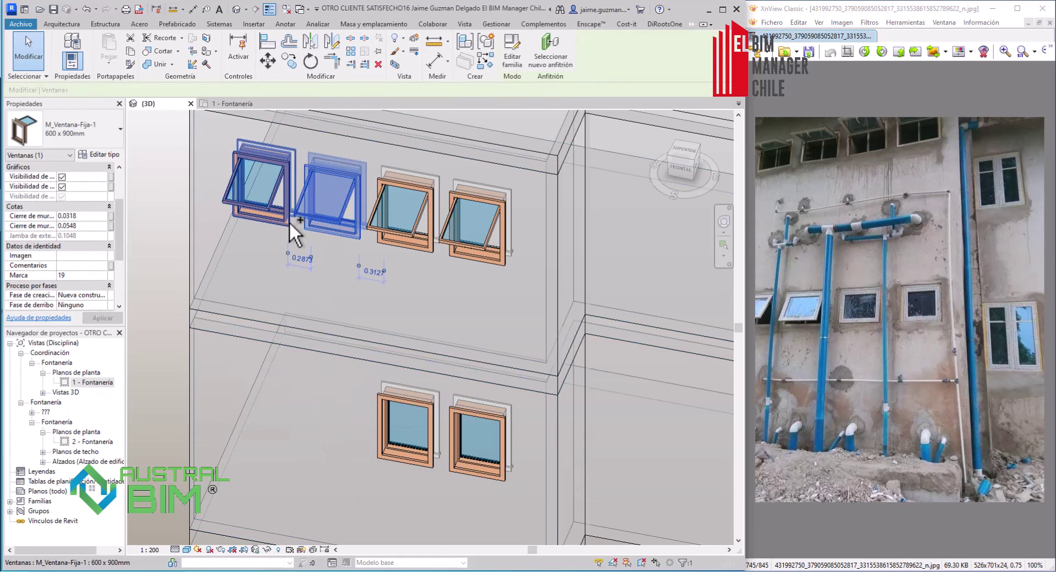
click(680, 165)
click(290, 62)
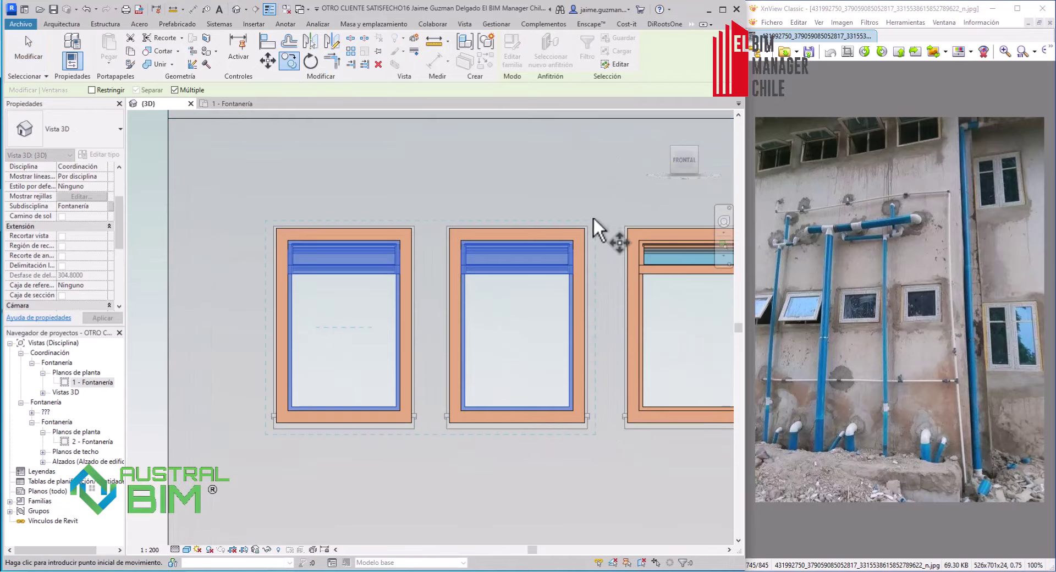
scroll(616, 226, up, 2)
click(641, 230)
scroll(655, 426, down, 3)
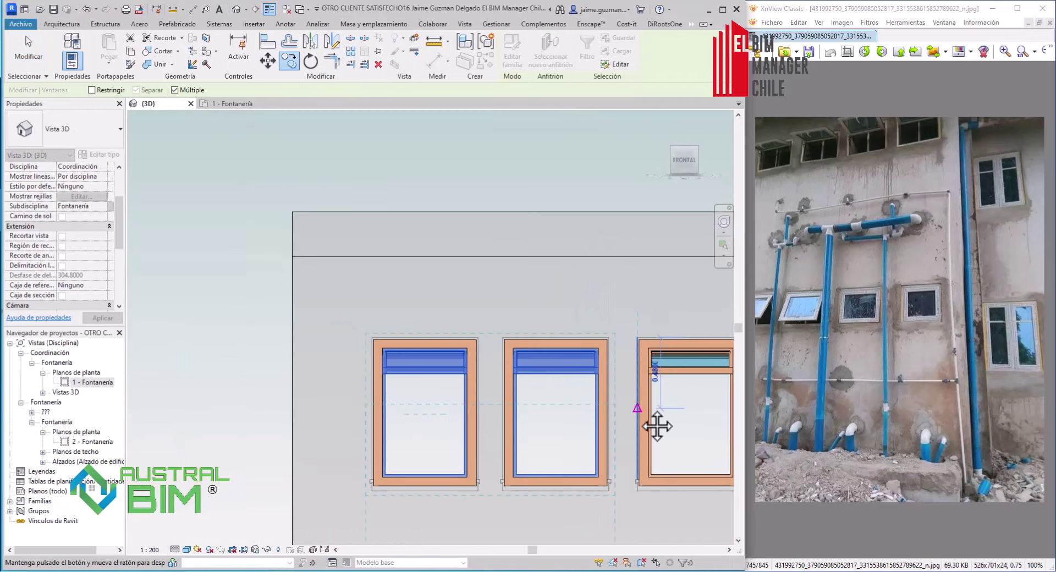
scroll(584, 278, down, 2)
scroll(572, 216, up, 5)
scroll(572, 314, down, 5)
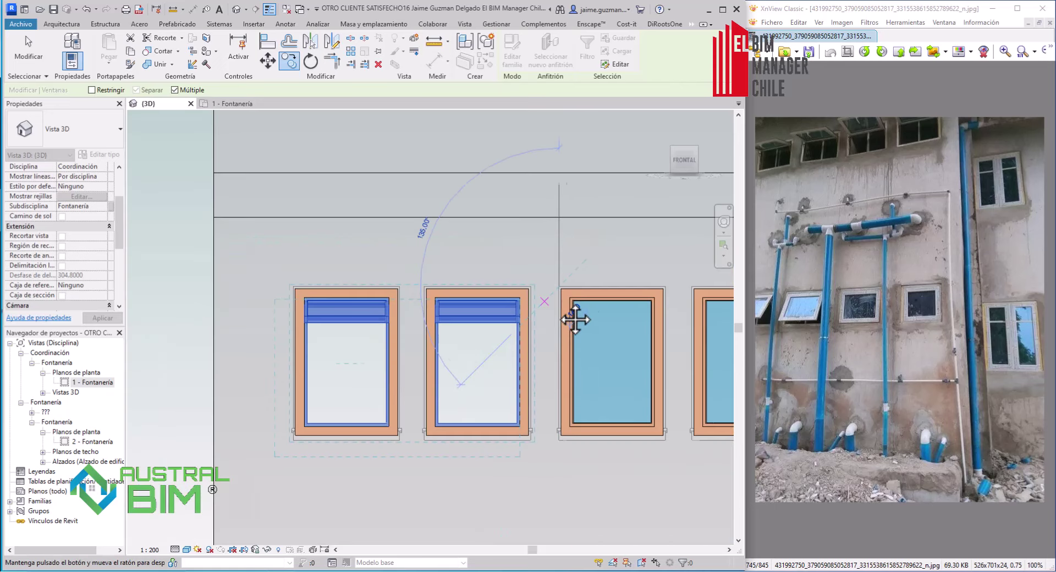
mouse_move(572, 314)
shift+middle_down()
mouse_move(530, 325)
mouse_move(521, 386)
mouse_move(607, 302)
mouse_move(481, 299)
shift+middle_up()
scroll(613, 286, up, 1)
right_click(481, 299)
key(Escape)
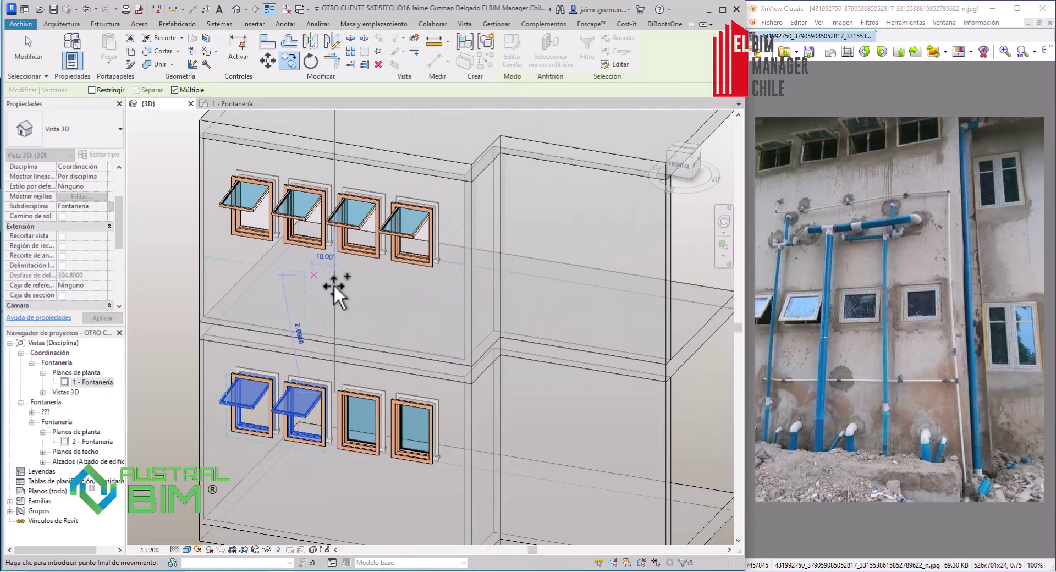
scroll(209, 277, down, 2)
key(Escape)
Step: Start the Window tool with WN and shift the building over in the view
key(w)
key(n)
middle_drag(234, 315, 298, 308)
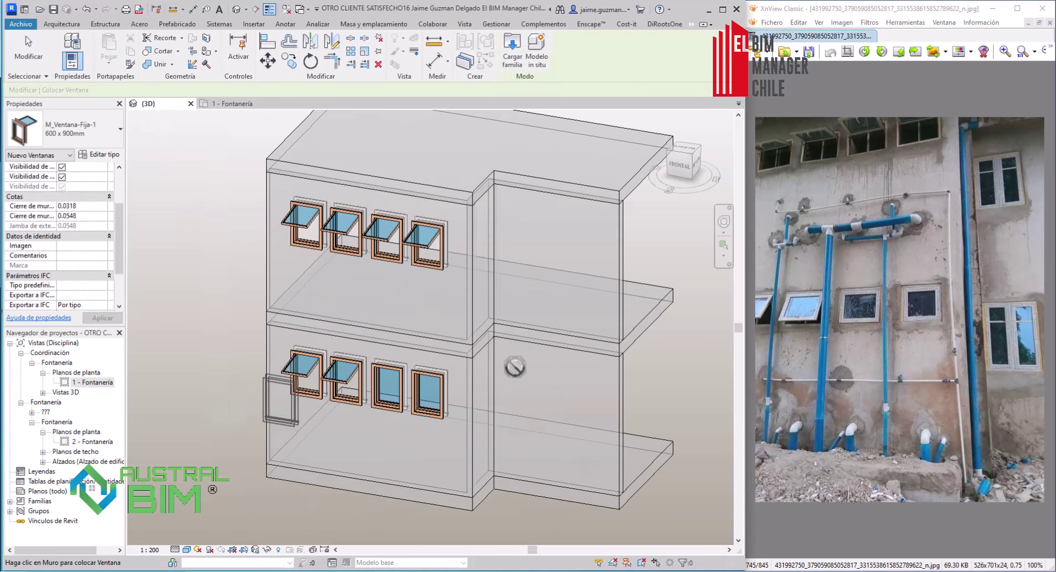
Step: Load the M_Ventana-Batiente doble 850 x 900mm window family and place it on the side wing's wall
key(l)
key(f)
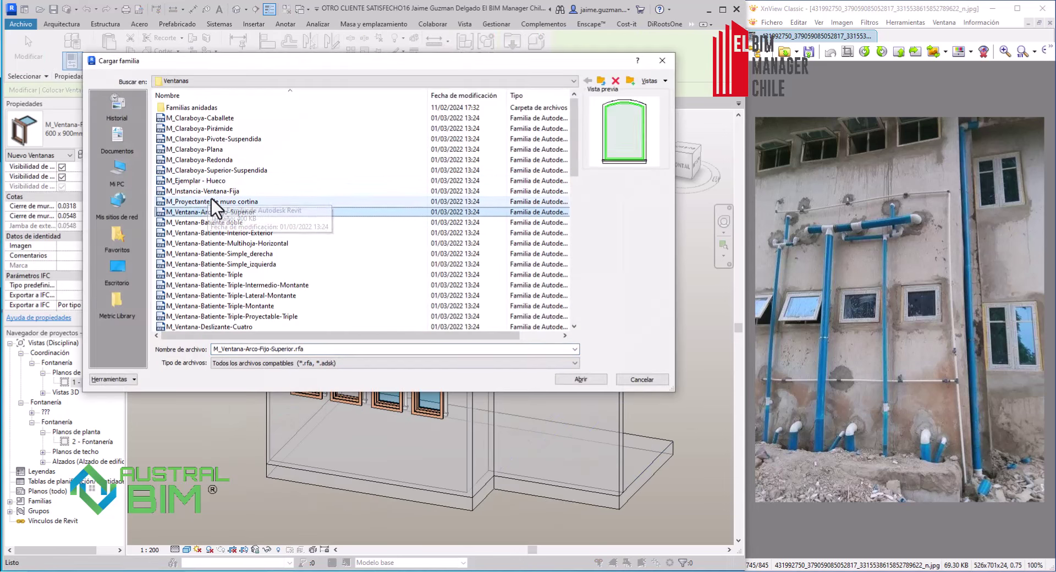
key(Down)
key(Down)
key(Down)
click(581, 379)
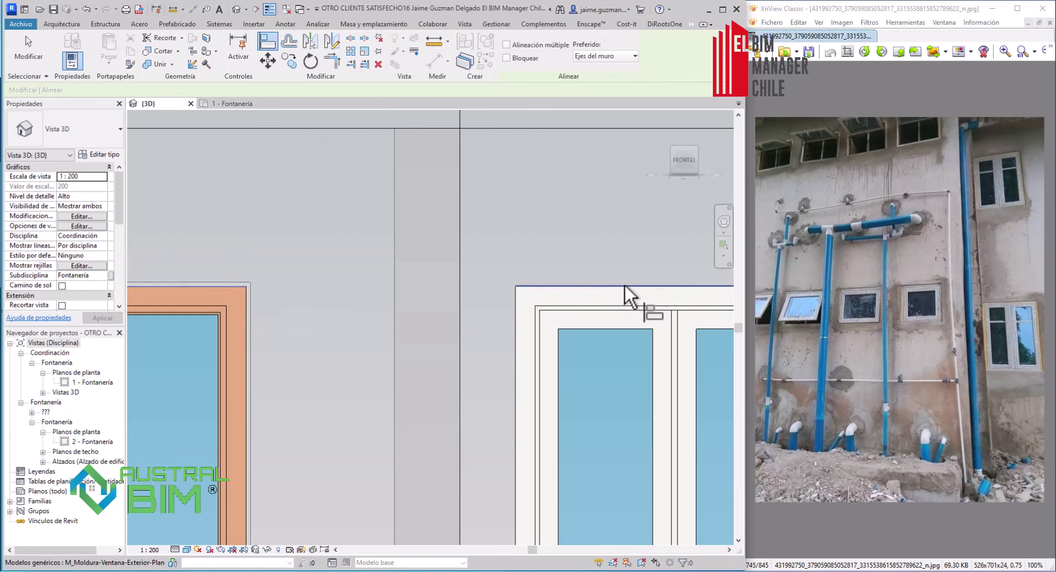
scroll(631, 295, down, 3)
Step: Align the double window on the façade and copy it to the other storey
click(258, 61)
click(549, 301)
click(289, 60)
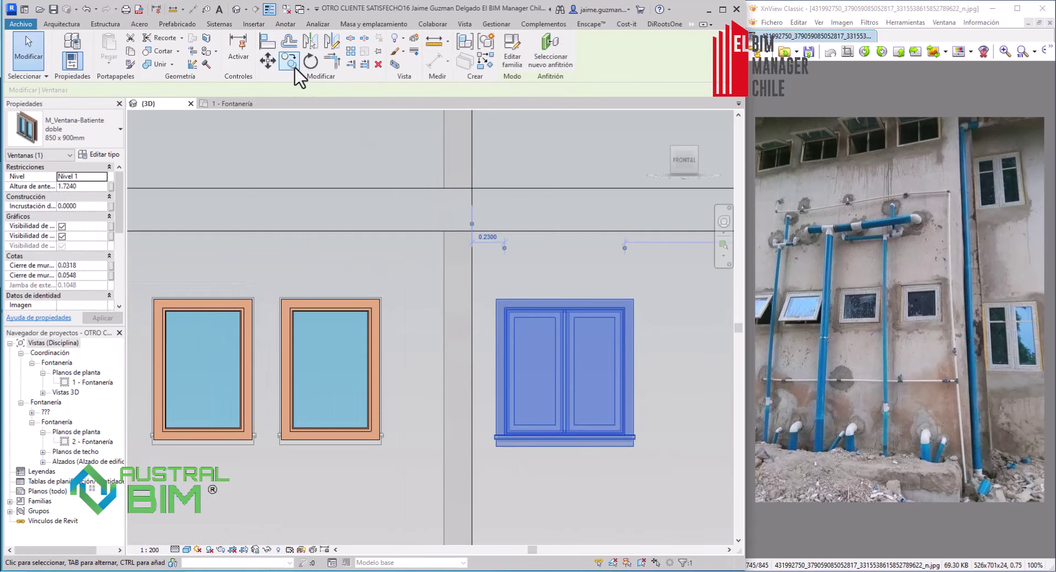
scroll(361, 289, up, 5)
click(361, 289)
scroll(361, 289, down, 6)
scroll(385, 268, up, 2)
scroll(412, 225, up, 3)
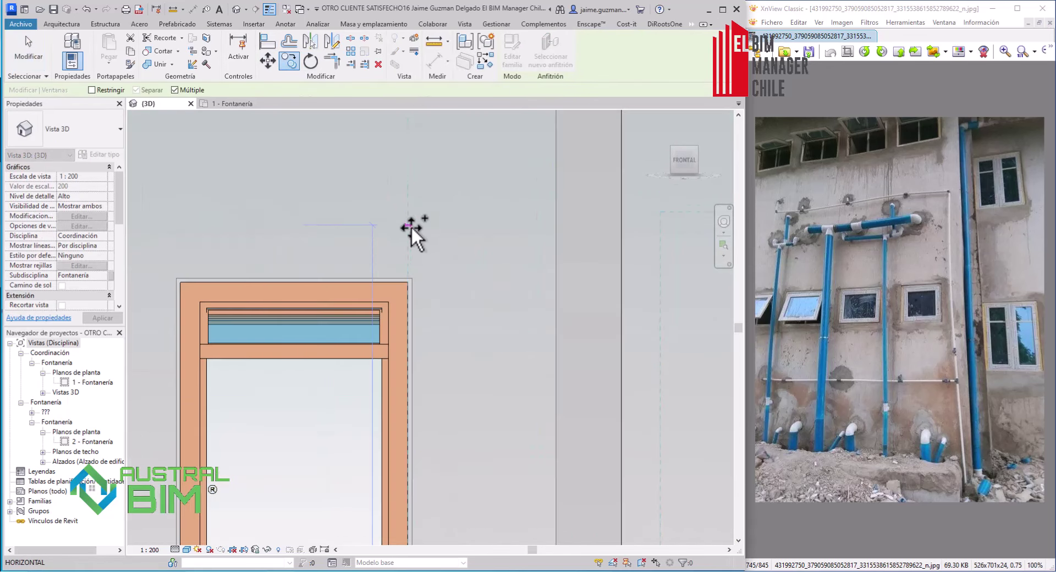
scroll(414, 345, down, 3)
mouse_move(414, 344)
shift+middle_down()
mouse_move(577, 413)
mouse_move(145, 256)
shift+middle_up()
click(682, 150)
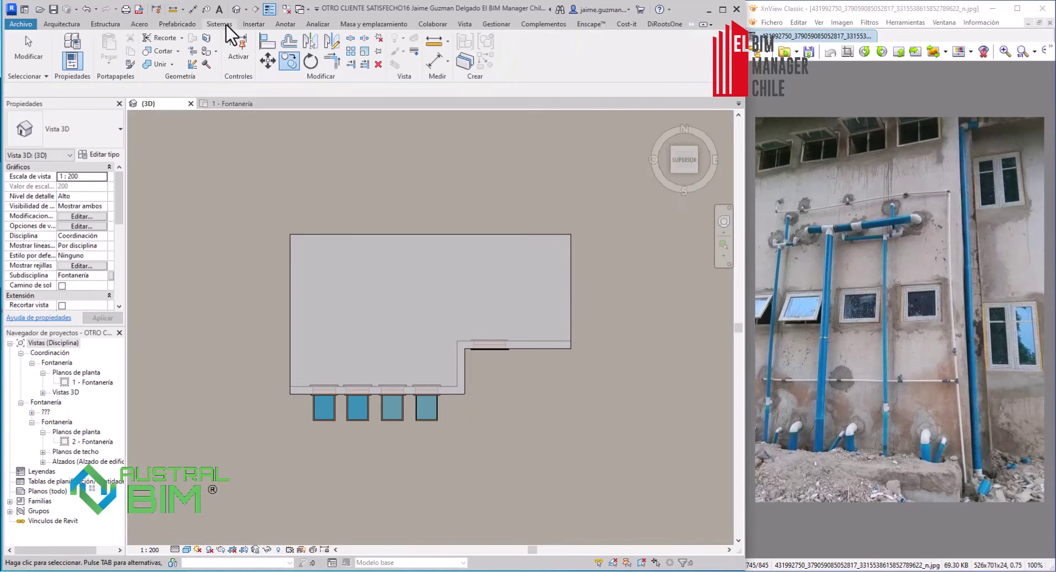
Step: Draw a 100 mm pipe run along the front façade, jogging toward the right-hand block
click(517, 99)
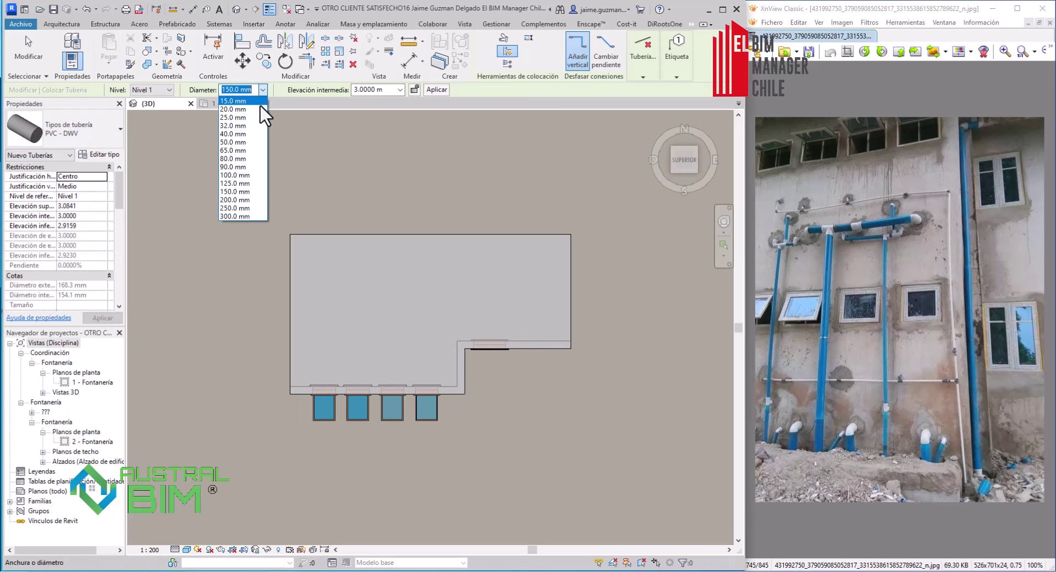
scroll(314, 430, up, 3)
click(643, 77)
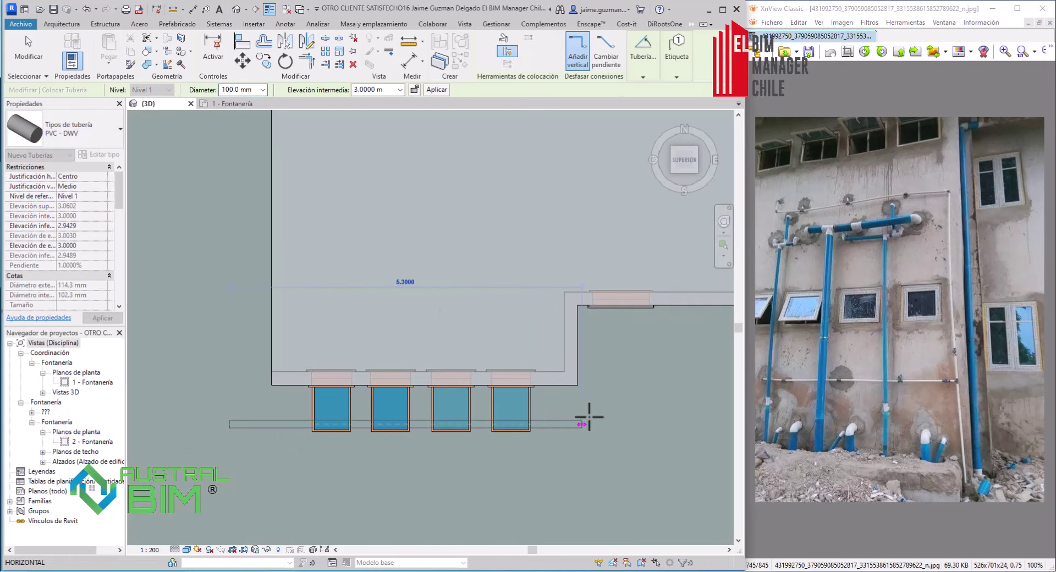
click(608, 335)
scroll(517, 332, down, 2)
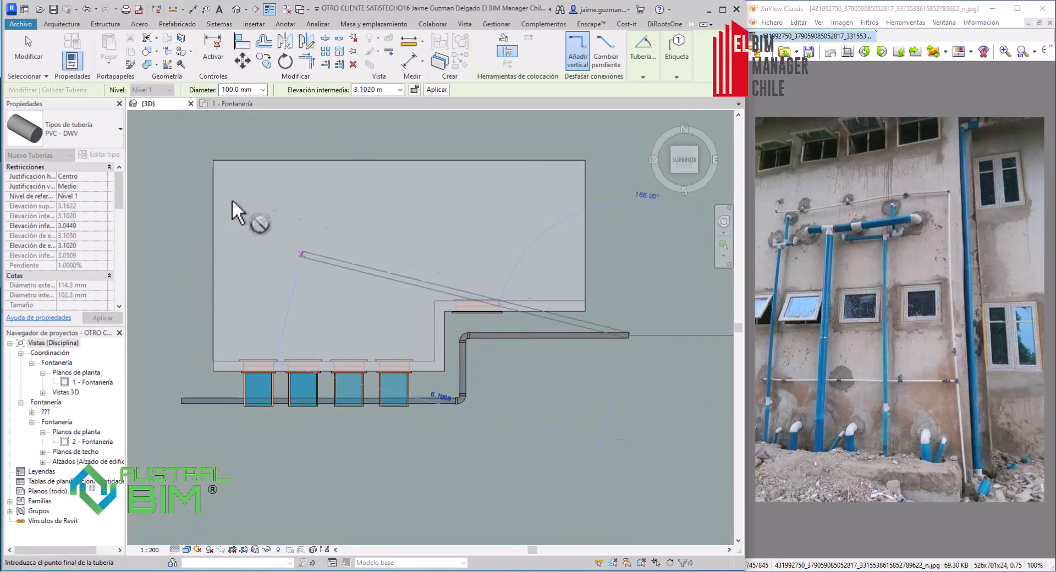
key(Escape)
scroll(514, 424, up, 3)
Step: Select the façade pipe and review its system type choices
drag(127, 196, 184, 191)
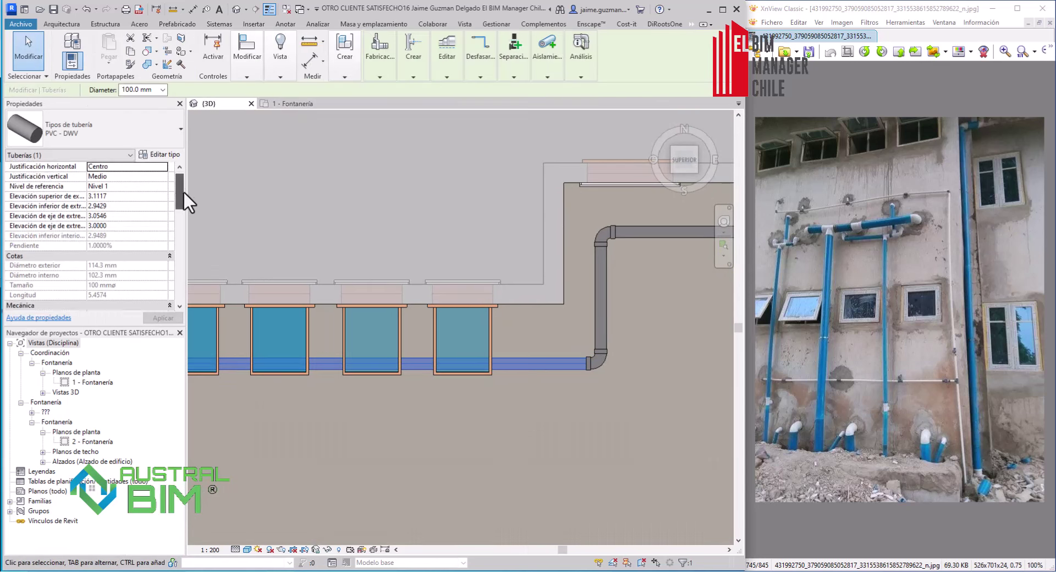
scroll(143, 231, down, 3)
click(126, 235)
key(Escape)
scroll(357, 385, down, 2)
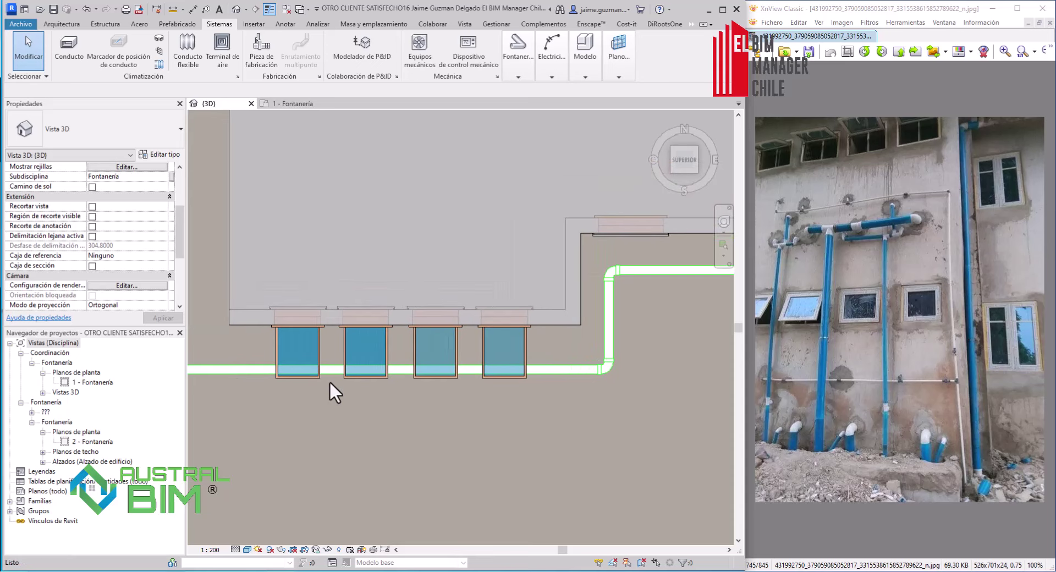
Step: Set the Sanitario filter's fill patterns to solid pure blue in Visibility/Graphics
key(v)
key(v)
click(358, 176)
click(314, 251)
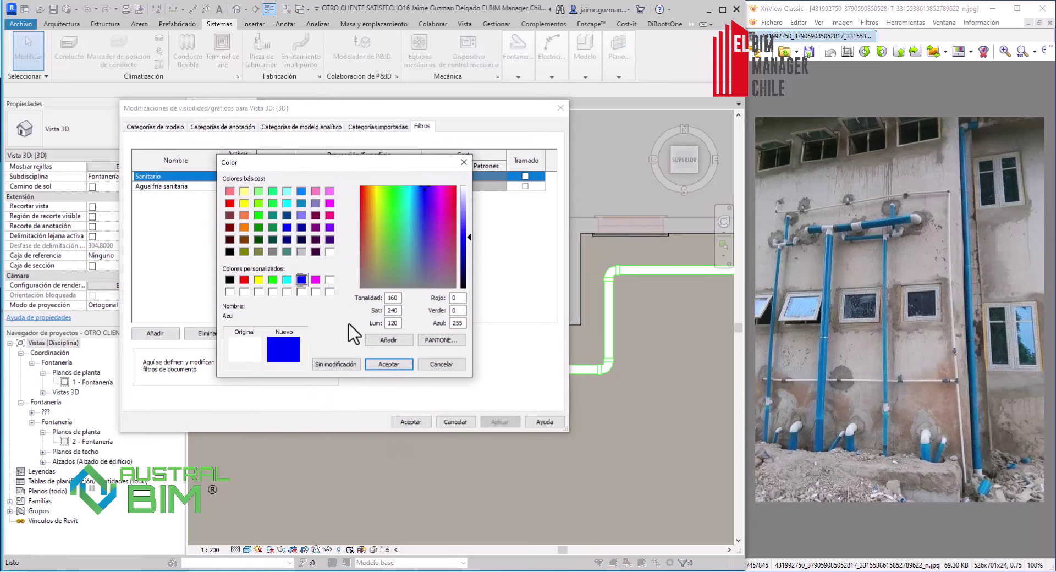
click(387, 365)
click(409, 280)
click(314, 296)
click(386, 365)
click(369, 333)
key(Return)
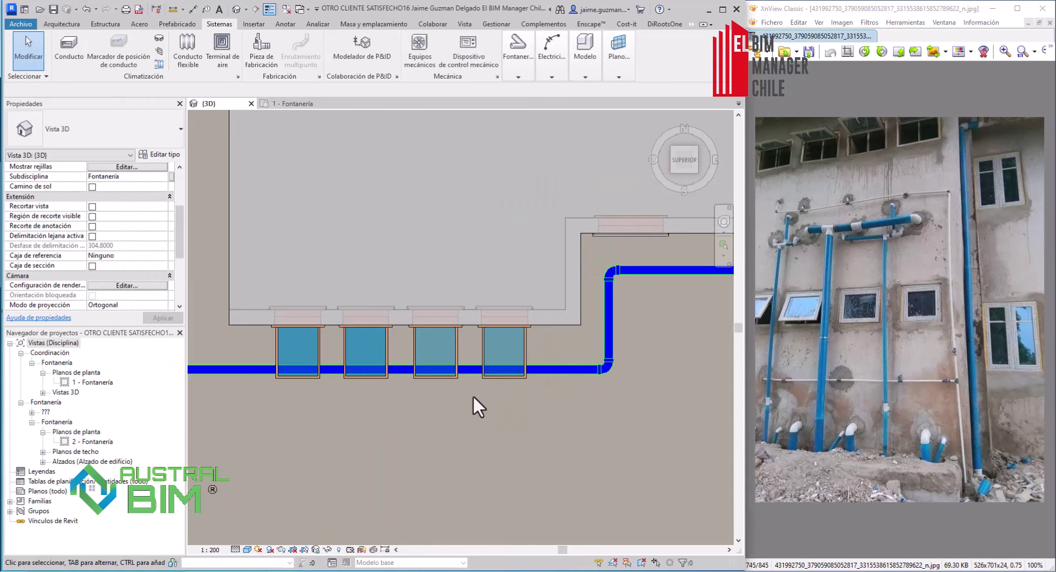
Step: Move the blue pipe run down below floor level and check its elevation
mouse_move(476, 401)
shift+middle_down()
mouse_move(448, 231)
mouse_move(695, 176)
shift+middle_up()
click(684, 160)
click(503, 225)
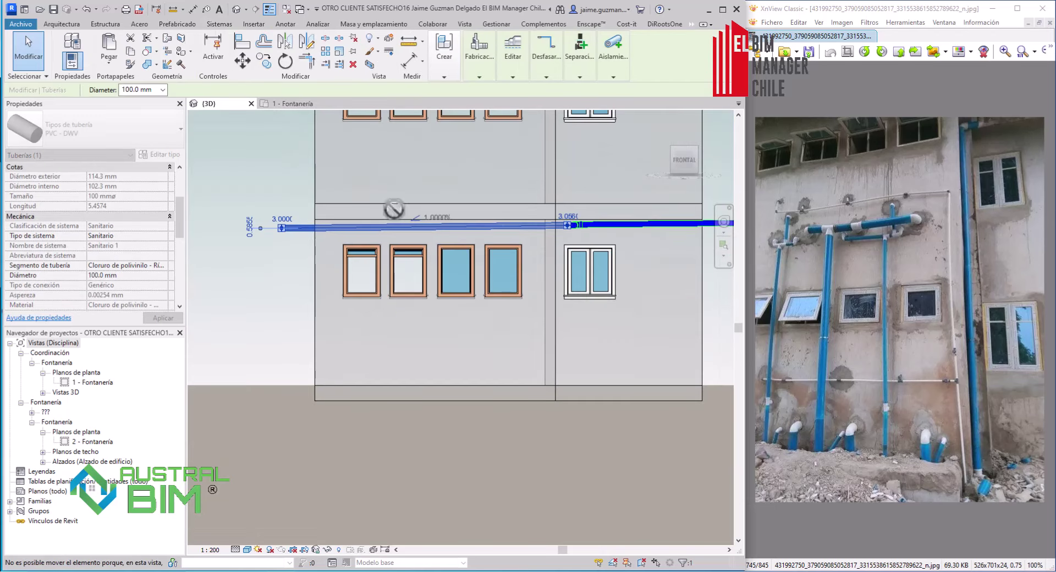
click(706, 551)
click(242, 60)
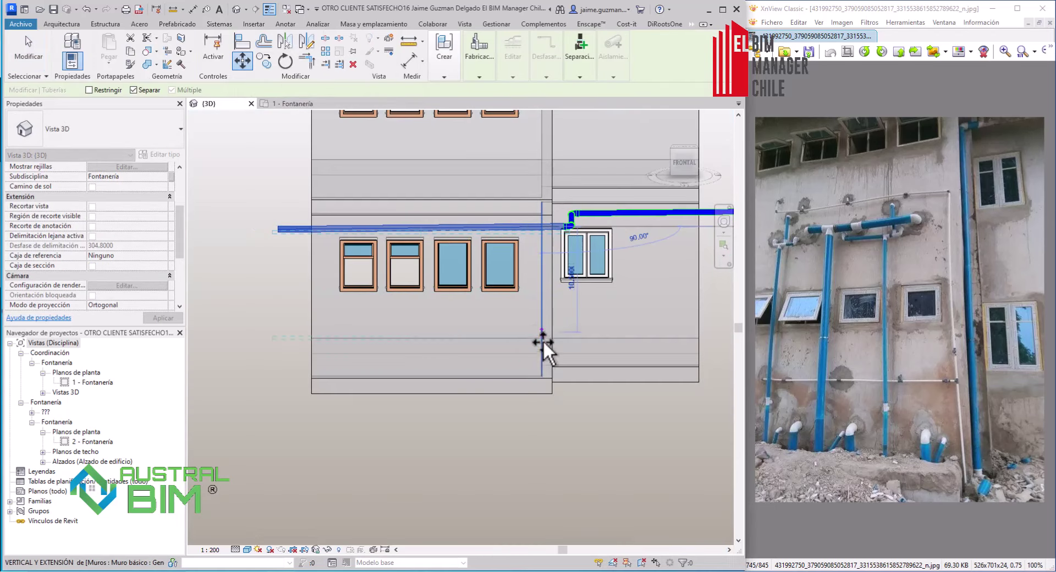
click(543, 421)
mouse_move(570, 325)
shift+middle_down()
mouse_move(514, 400)
mouse_move(330, 300)
mouse_move(478, 361)
shift+middle_up()
scroll(503, 420, up, 5)
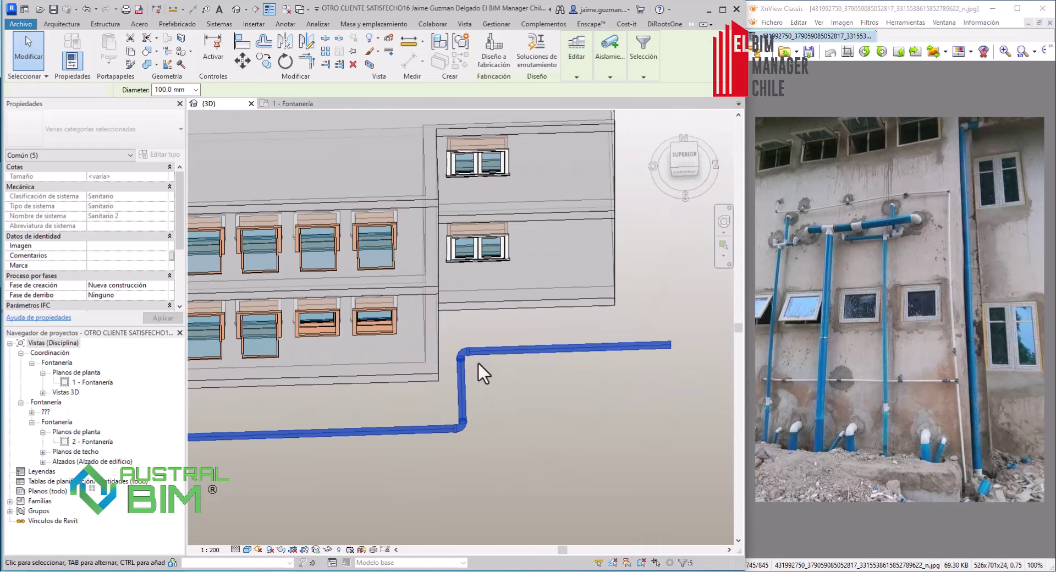
click(681, 153)
click(548, 296)
scroll(572, 292, up, 2)
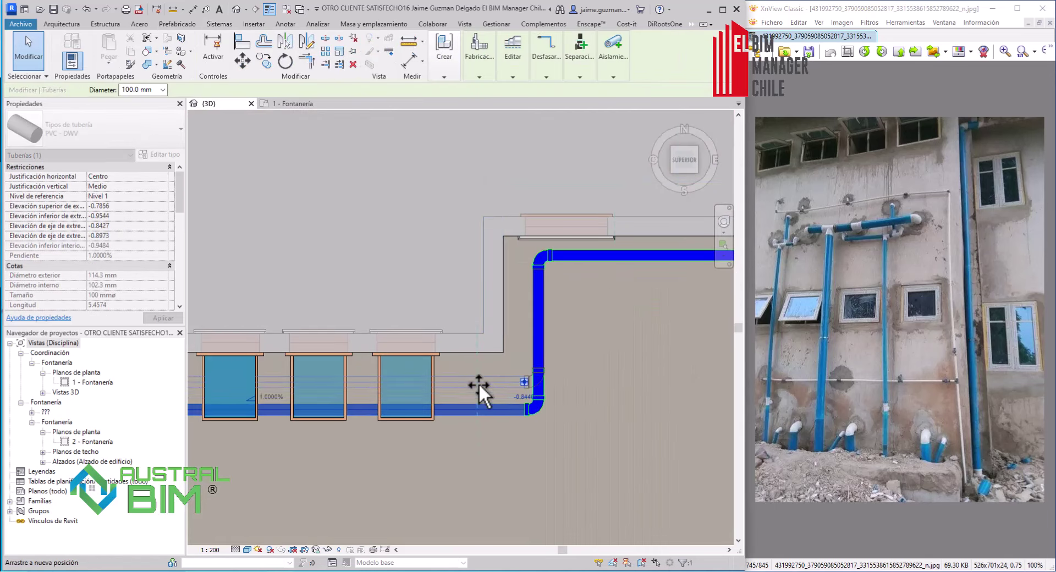
click(519, 306)
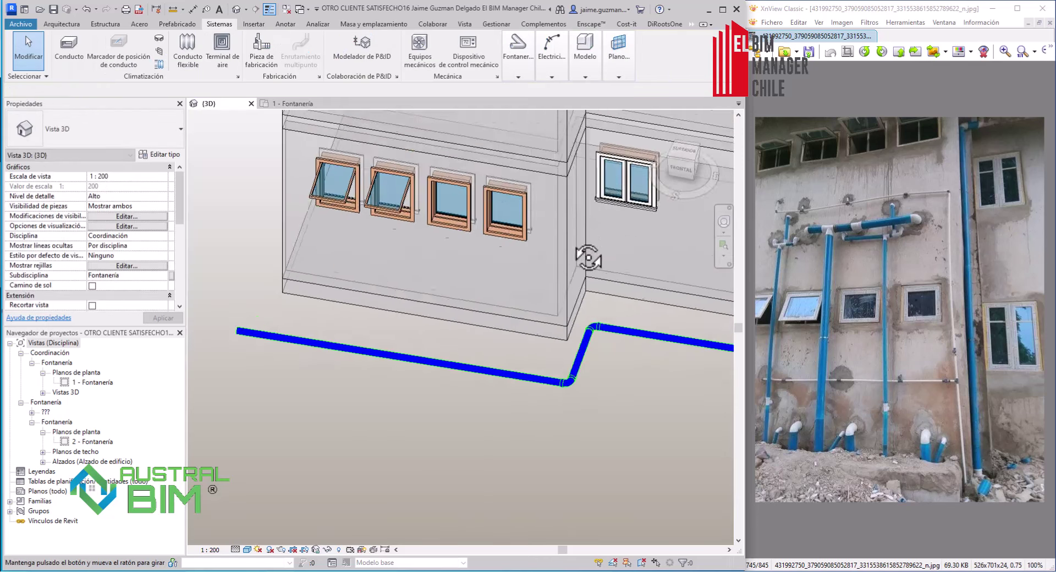
Step: Place two M_Sanitario con te sanitary tees on the blue main
click(510, 70)
click(111, 134)
click(52, 338)
scroll(454, 354, up, 2)
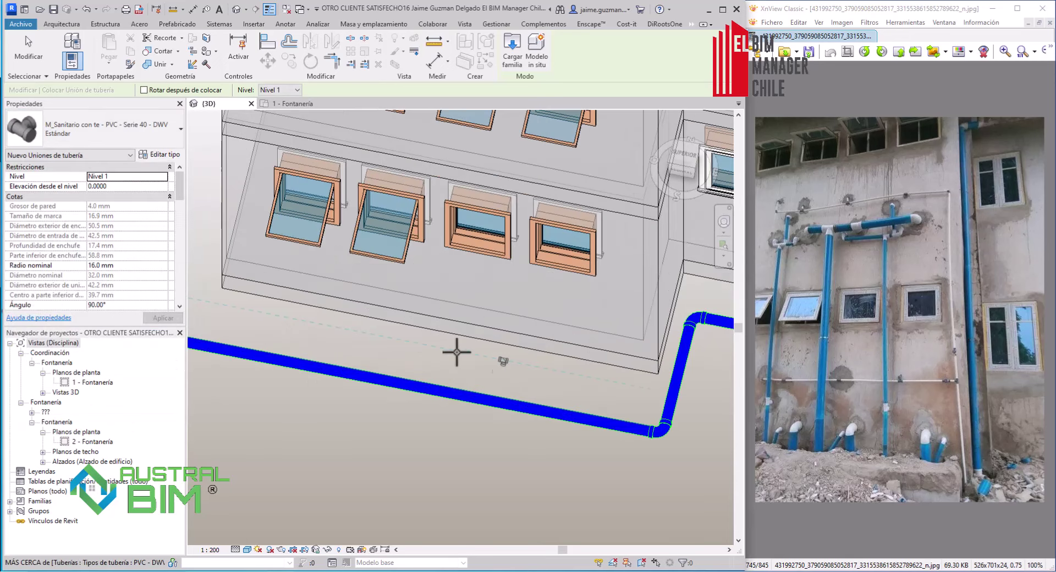
scroll(471, 377, up, 2)
scroll(471, 378, up, 3)
click(457, 378)
scroll(458, 378, down, 3)
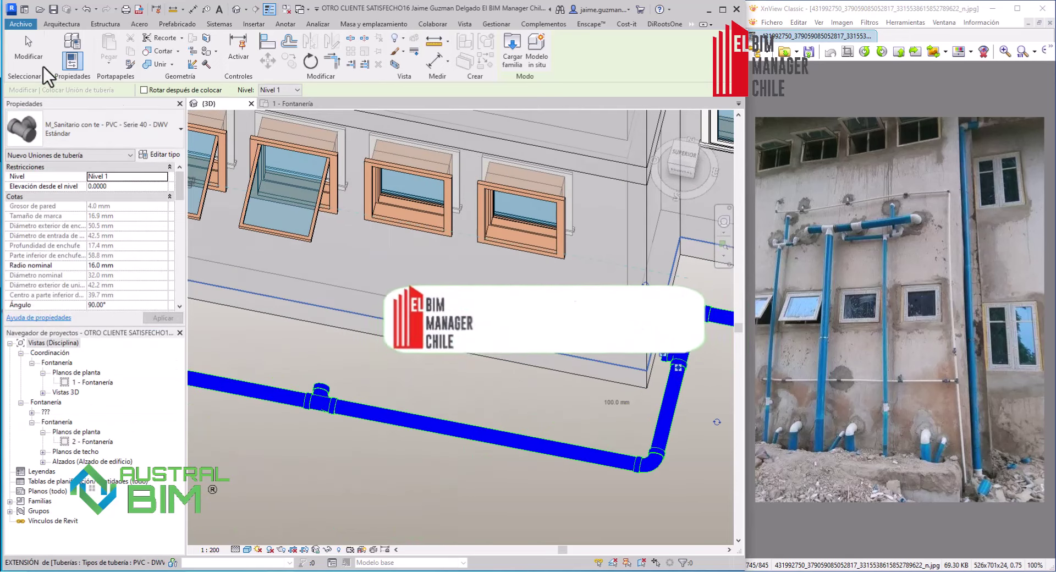
scroll(364, 477, up, 2)
scroll(405, 385, up, 2)
click(404, 385)
mouse_move(509, 457)
shift+middle_down()
mouse_move(573, 410)
mouse_move(346, 333)
mouse_move(471, 397)
mouse_move(577, 220)
shift+middle_up()
Step: Draw a vertical 100 mm riser from the tee up to the upper storey
right_click(577, 220)
click(605, 258)
mouse_move(605, 258)
shift+middle_down()
mouse_move(550, 308)
mouse_move(399, 102)
shift+middle_up()
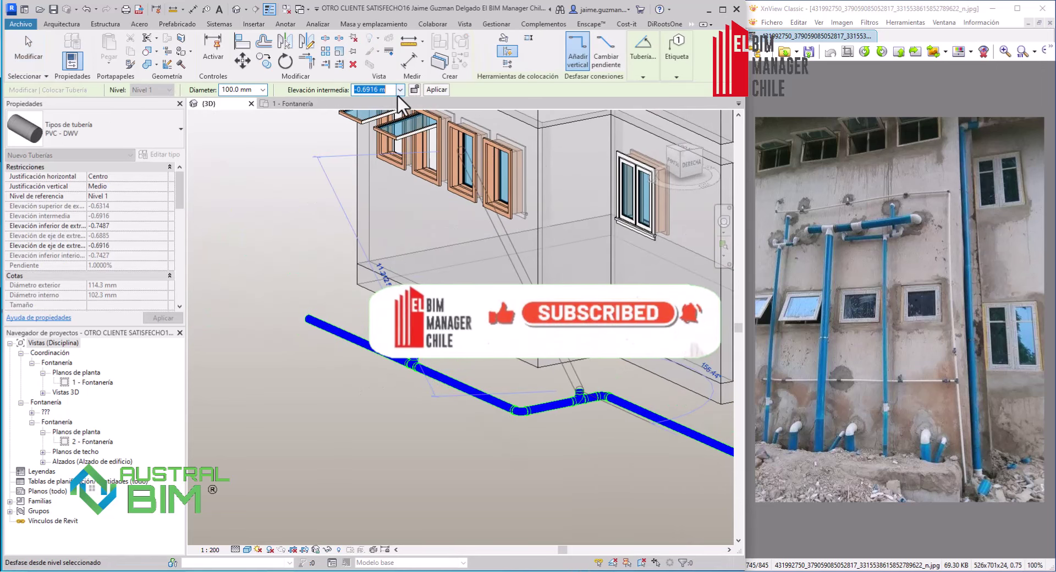
scroll(581, 230, down, 2)
scroll(533, 392, up, 3)
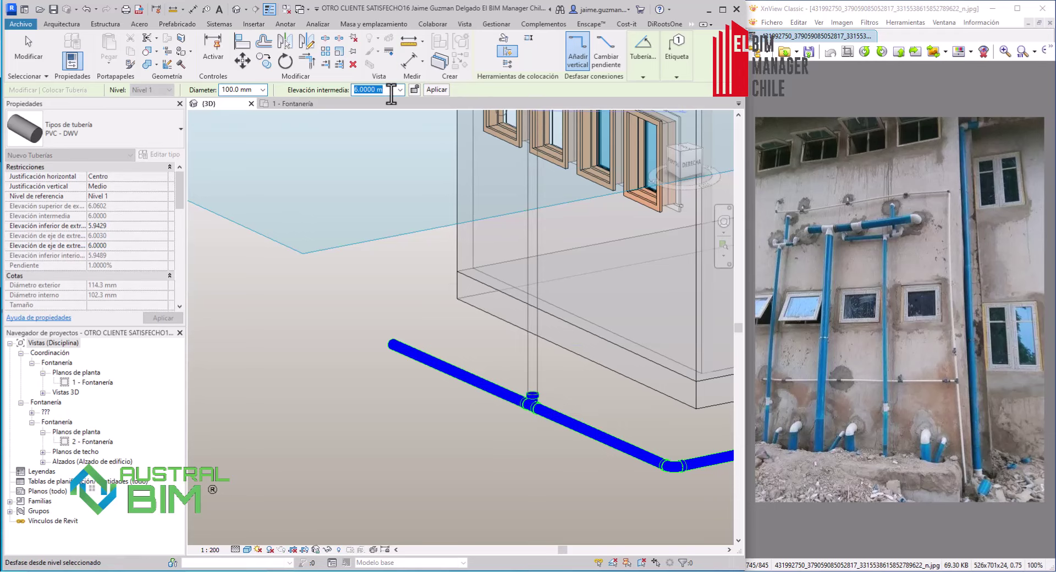
scroll(547, 357, down, 3)
key(Escape)
key(Escape)
scroll(577, 440, down, 2)
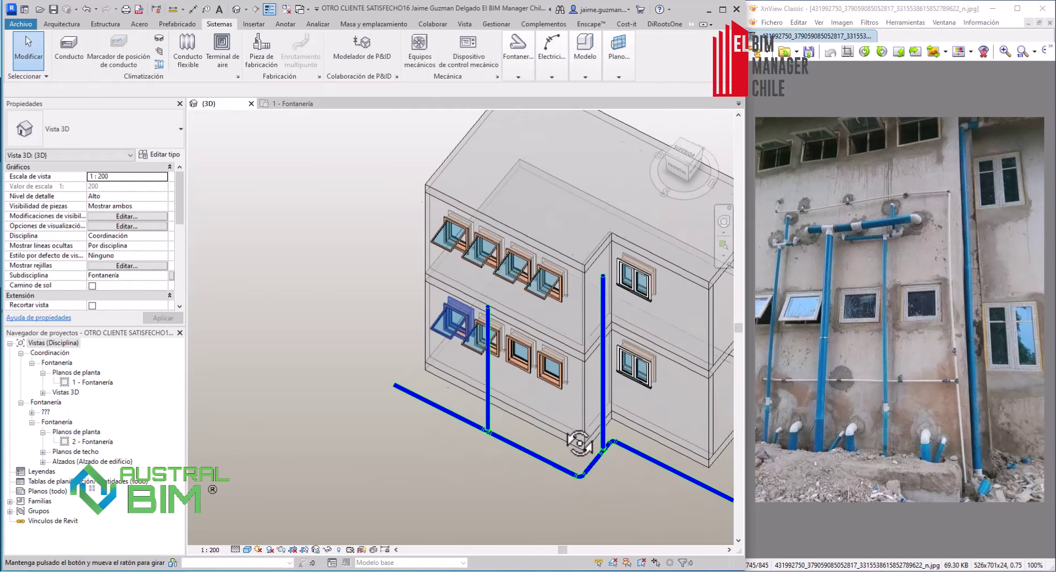
Step: Run a horizontal 100 mm PVC pipe from the blue riser's top, forming an elbow
scroll(617, 223, up, 2)
scroll(591, 228, up, 2)
click(566, 237)
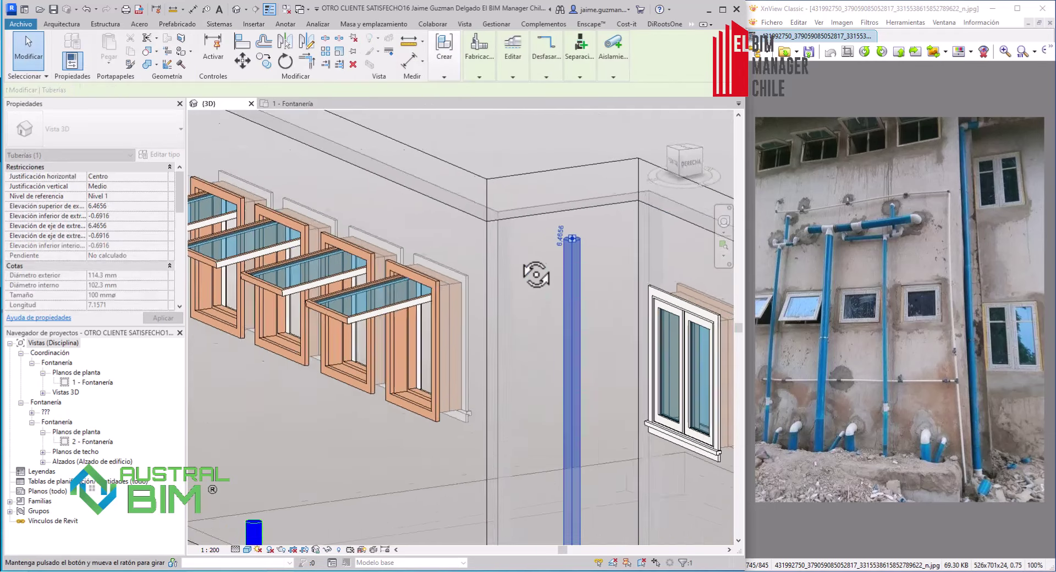
scroll(537, 273, up, 2)
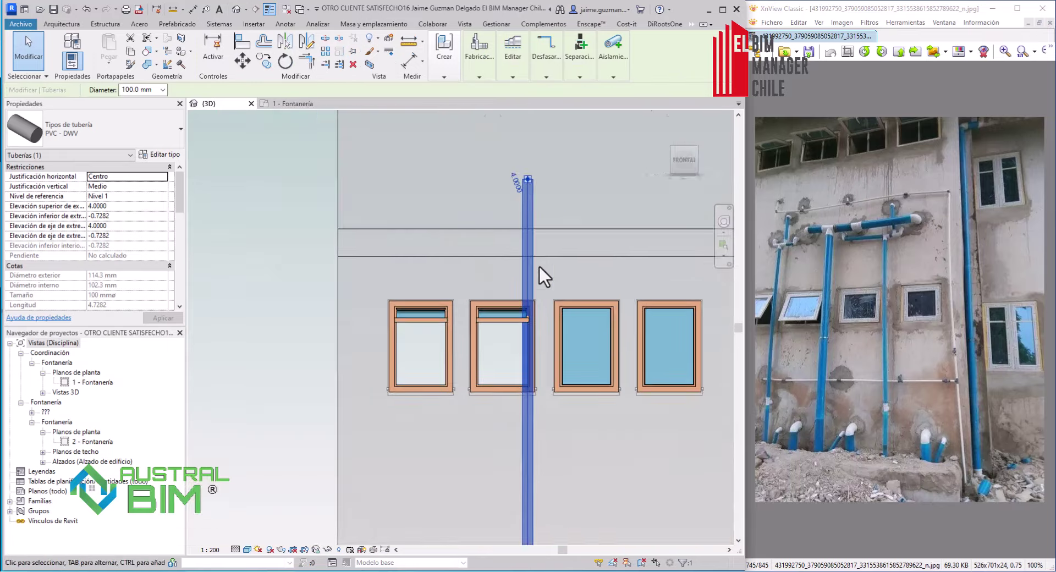
middle_drag(539, 265, 478, 212)
scroll(493, 229, up, 3)
scroll(511, 337, down, 3)
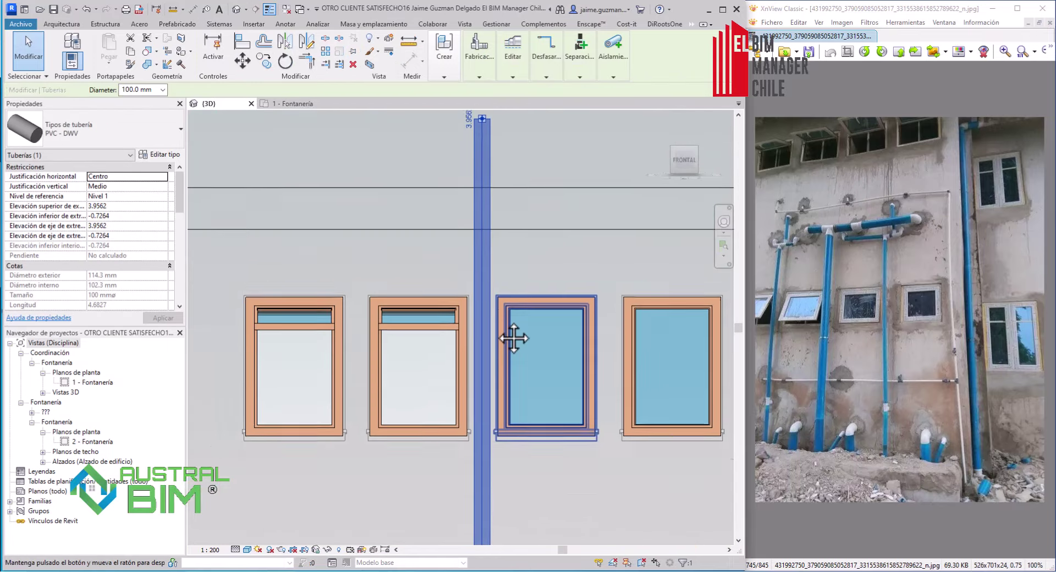
mouse_move(511, 337)
shift+middle_down()
mouse_move(525, 429)
mouse_move(520, 330)
shift+middle_up()
right_click(519, 330)
click(540, 308)
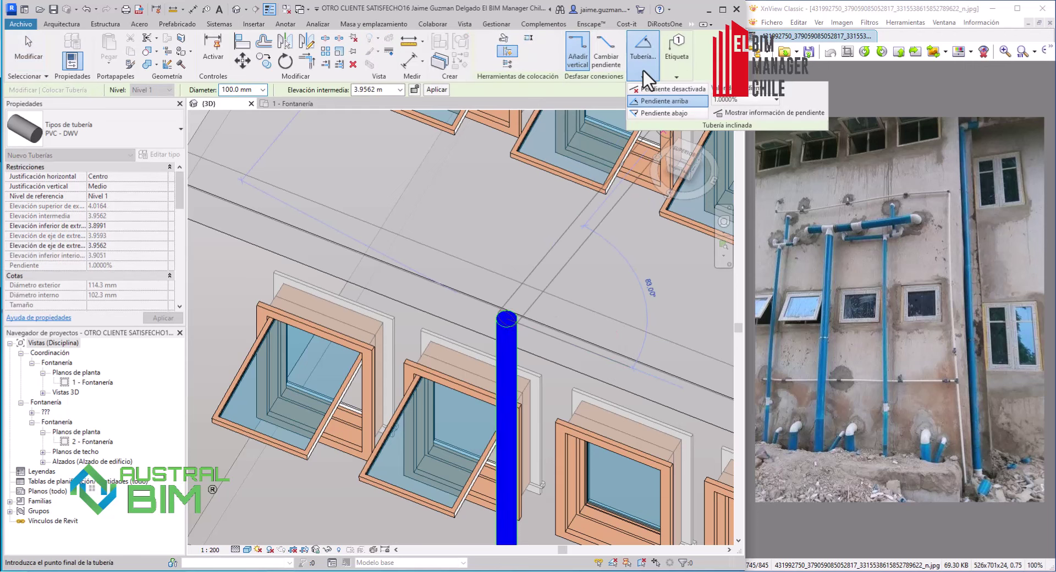
scroll(588, 352, down, 2)
click(678, 384)
click(28, 50)
Step: Draw a pipe from the elbow's free end so the elbow becomes a tee
scroll(496, 347, up, 3)
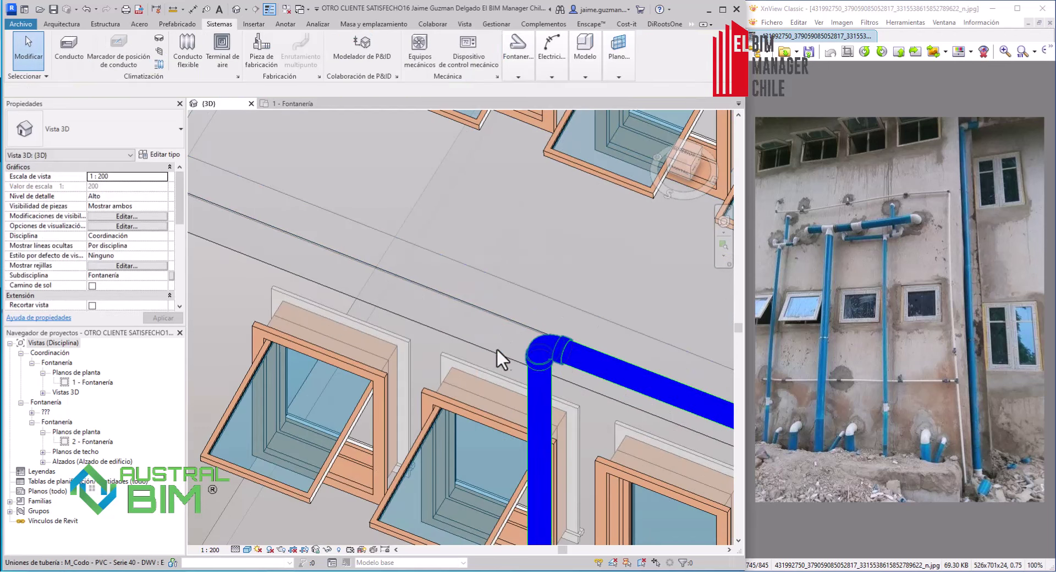
click(532, 324)
scroll(533, 325, down, 2)
right_click(616, 333)
click(648, 296)
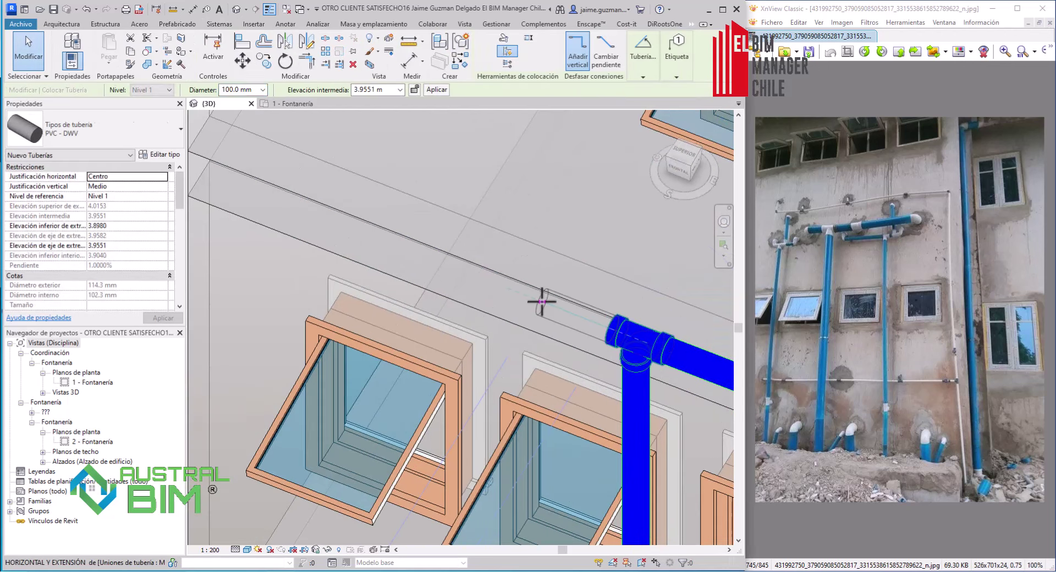
click(536, 300)
click(707, 551)
scroll(589, 307, down, 2)
click(493, 276)
key(Escape)
Step: Orbit around the new pipe junction to inspect the tee from several angles
scroll(577, 365, down, 2)
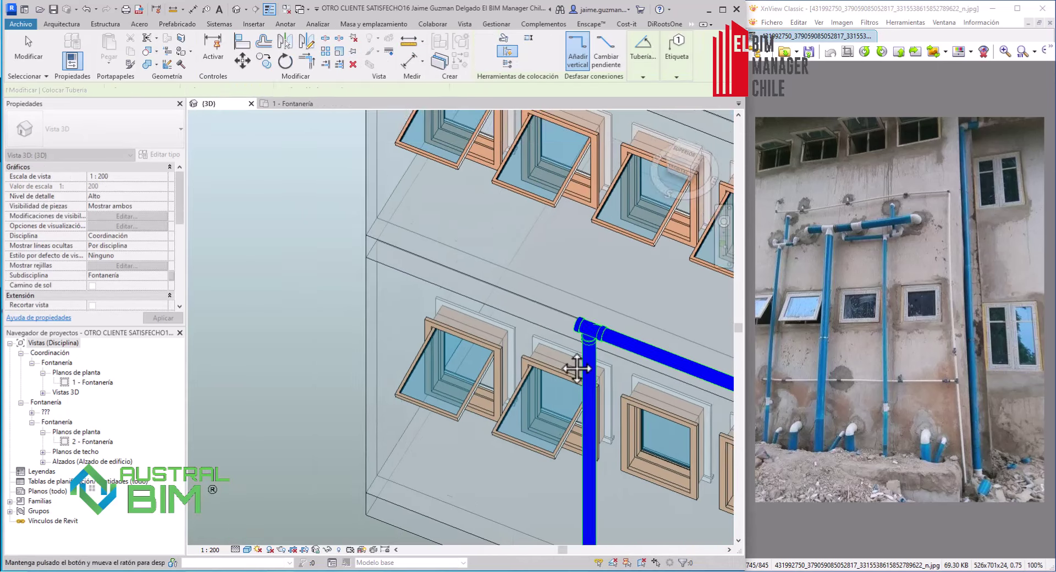
shift+middle_drag(578, 365, 542, 324)
scroll(541, 323, up, 3)
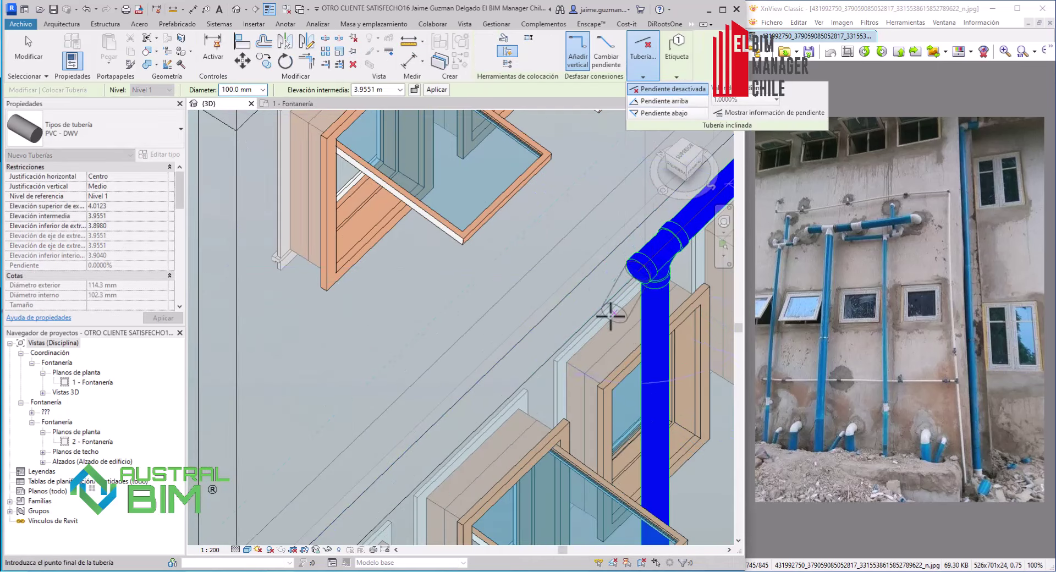
key(Escape)
scroll(535, 301, down, 3)
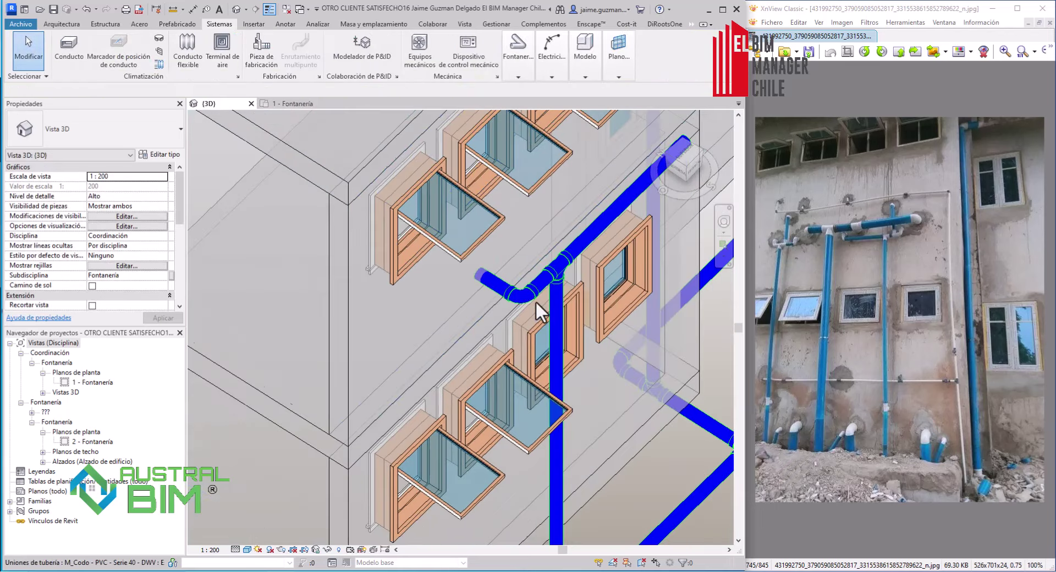
shift+middle_drag(536, 300, 587, 196)
click(692, 163)
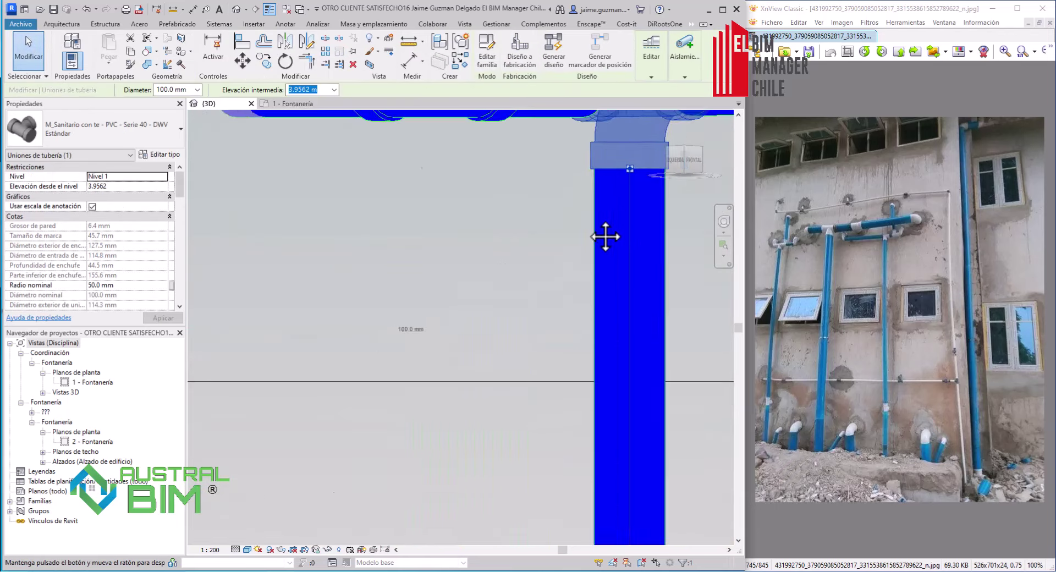
scroll(637, 277, down, 5)
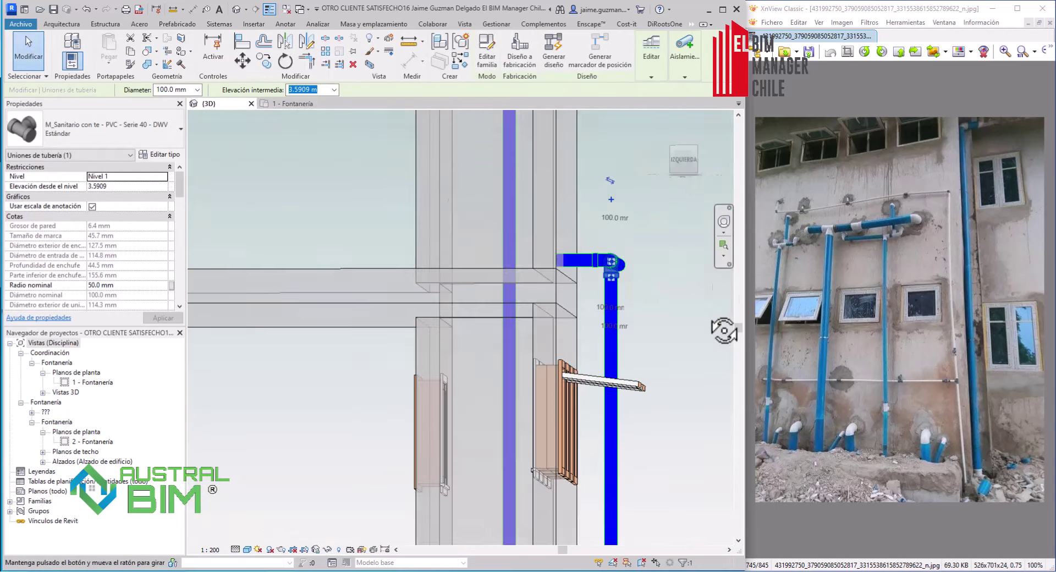
shift+middle_drag(637, 277, 495, 385)
key(Escape)
scroll(472, 404, up, 4)
scroll(474, 407, down, 3)
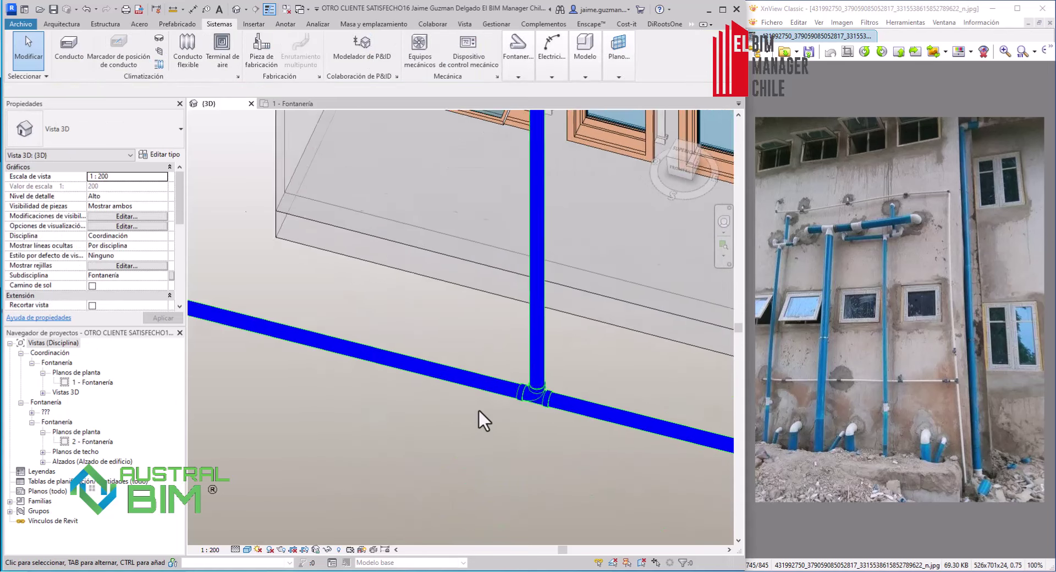
scroll(553, 424, down, 2)
Step: Select the existing tee on the 100 mm main and place matching tees from it
click(553, 427)
scroll(545, 429, up, 4)
right_click(566, 435)
key(Escape)
key(Escape)
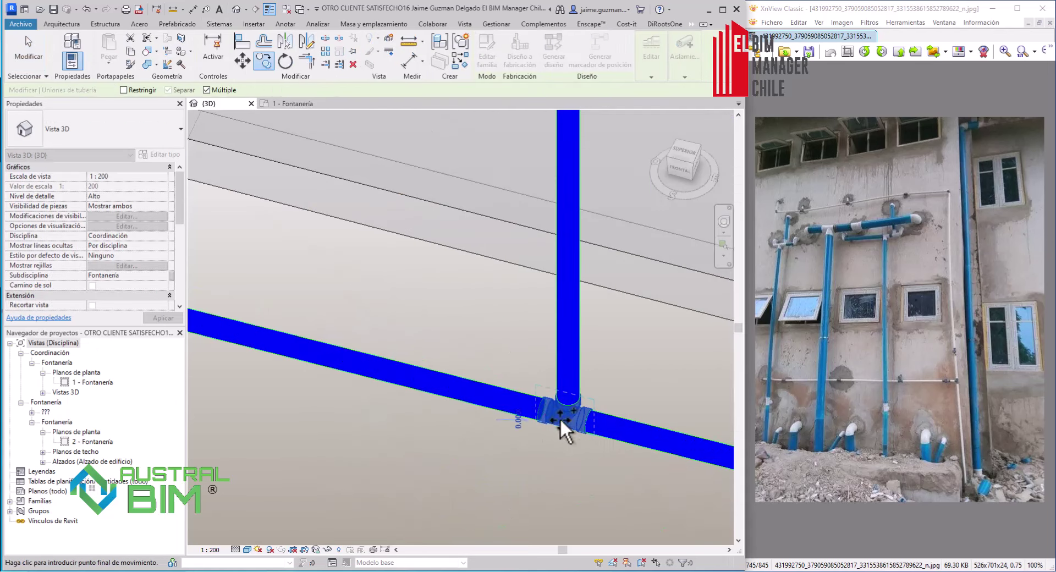
scroll(540, 457, down, 3)
scroll(621, 431, up, 4)
scroll(621, 431, down, 3)
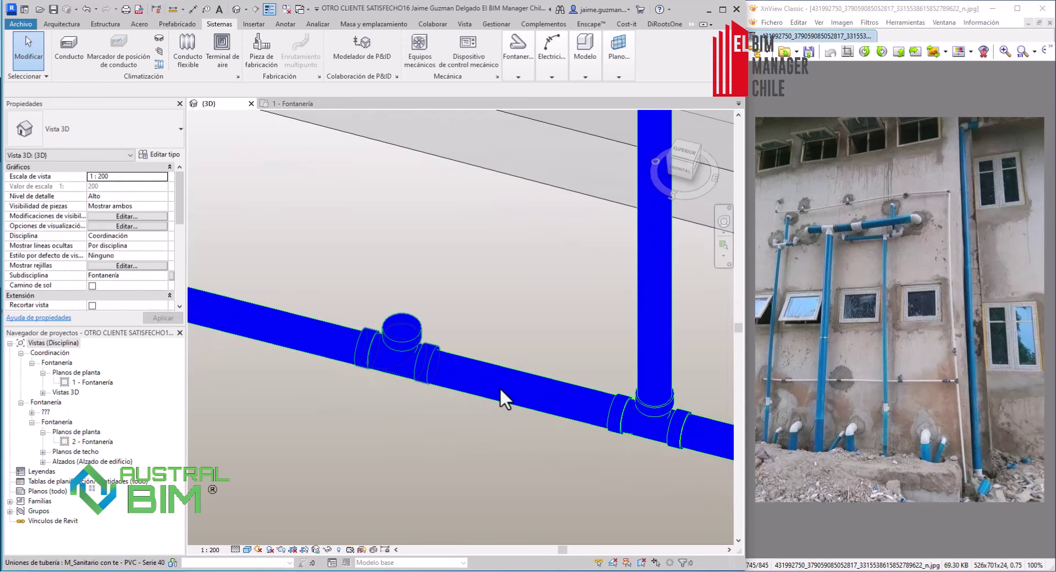
click(499, 387)
key(t)
key(r)
scroll(556, 386, up, 3)
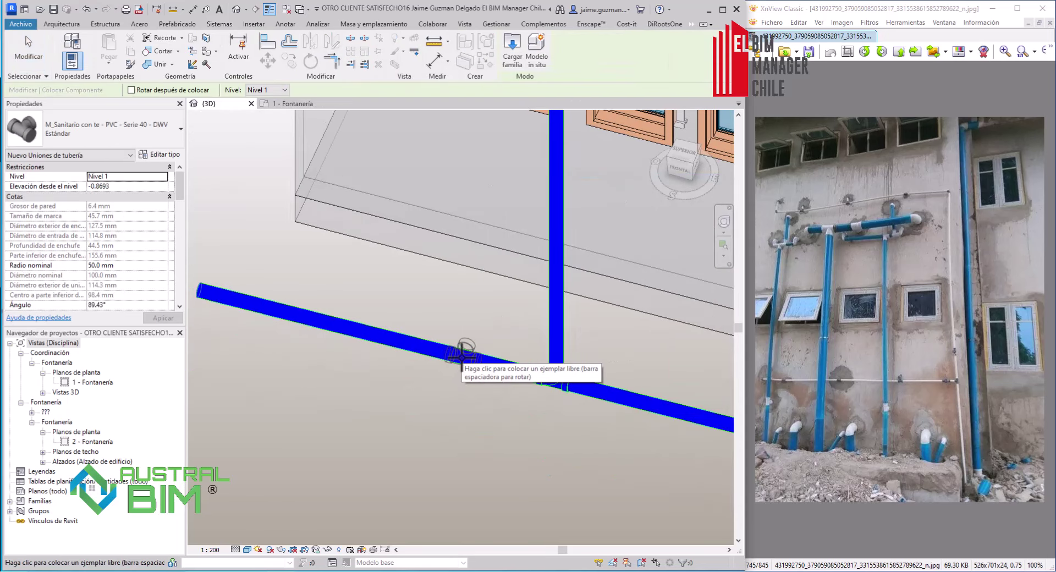
scroll(349, 326, down, 3)
scroll(421, 364, up, 2)
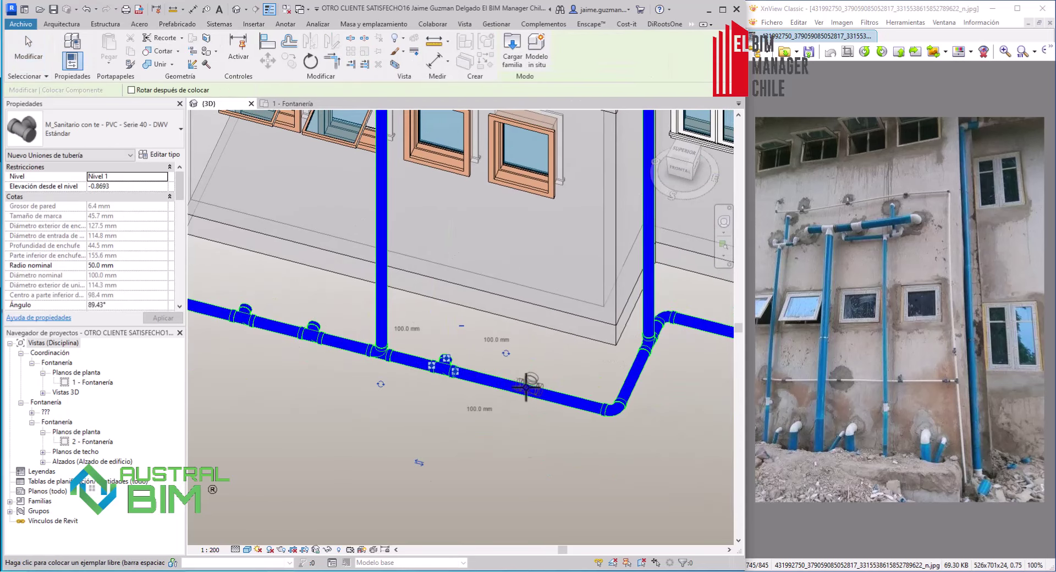
key(Escape)
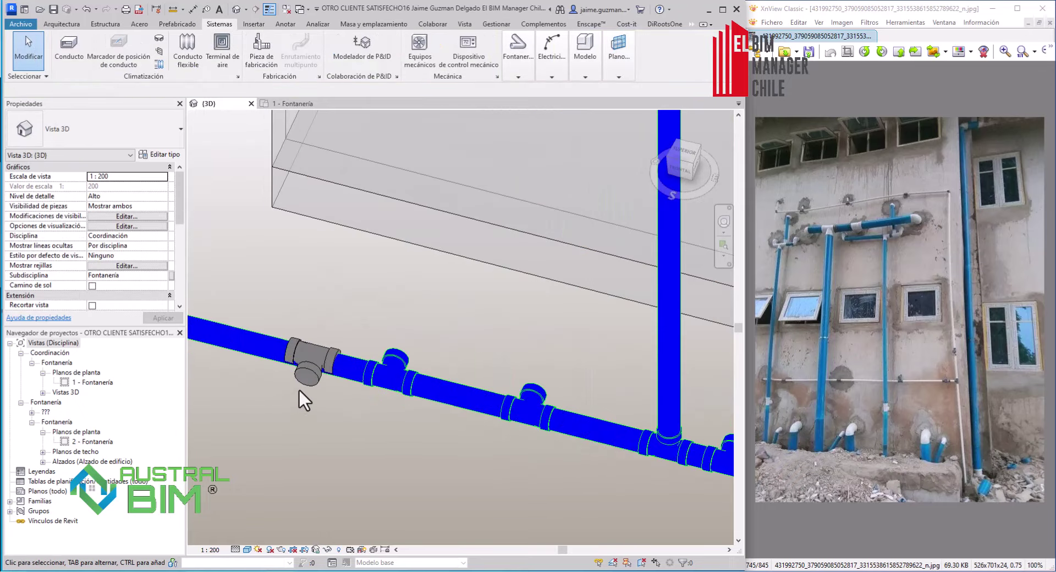
Step: Slide one of the tees along the main into its intended position
scroll(299, 388, down, 3)
scroll(568, 418, up, 3)
mouse_move(568, 417)
middle_down()
mouse_move(627, 504)
mouse_move(652, 462)
middle_up()
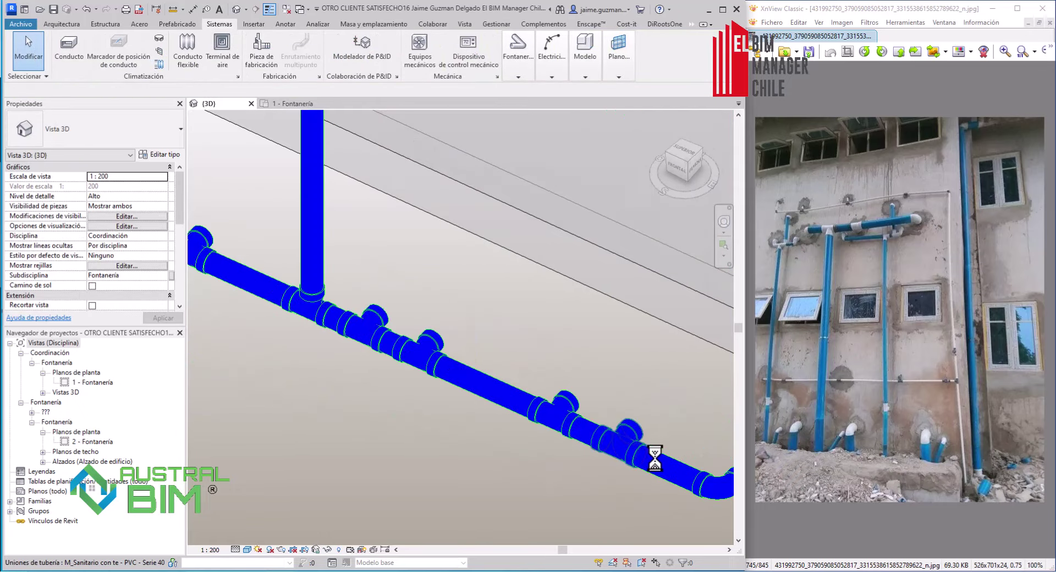
click(651, 462)
scroll(496, 489, down, 2)
scroll(567, 454, up, 3)
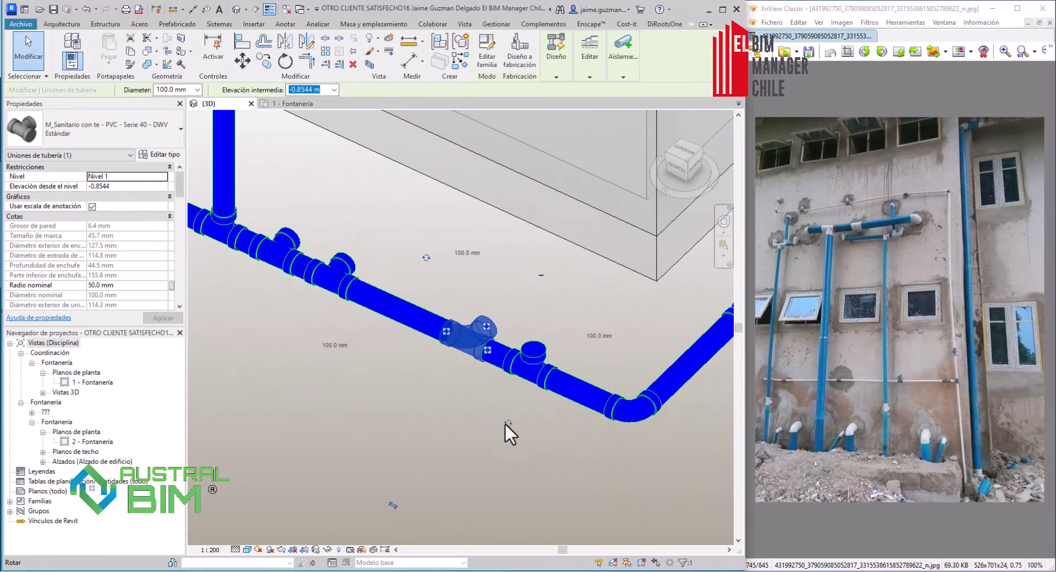
middle_drag(505, 423, 561, 441)
scroll(506, 361, down, 3)
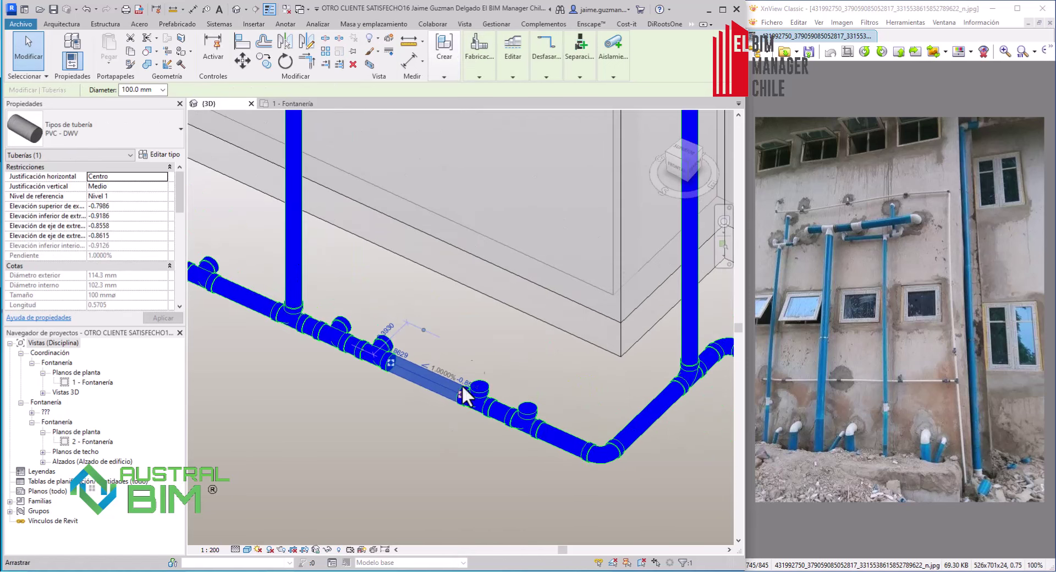
scroll(487, 454, up, 2)
key(Escape)
scroll(499, 443, up, 1)
scroll(489, 431, down, 2)
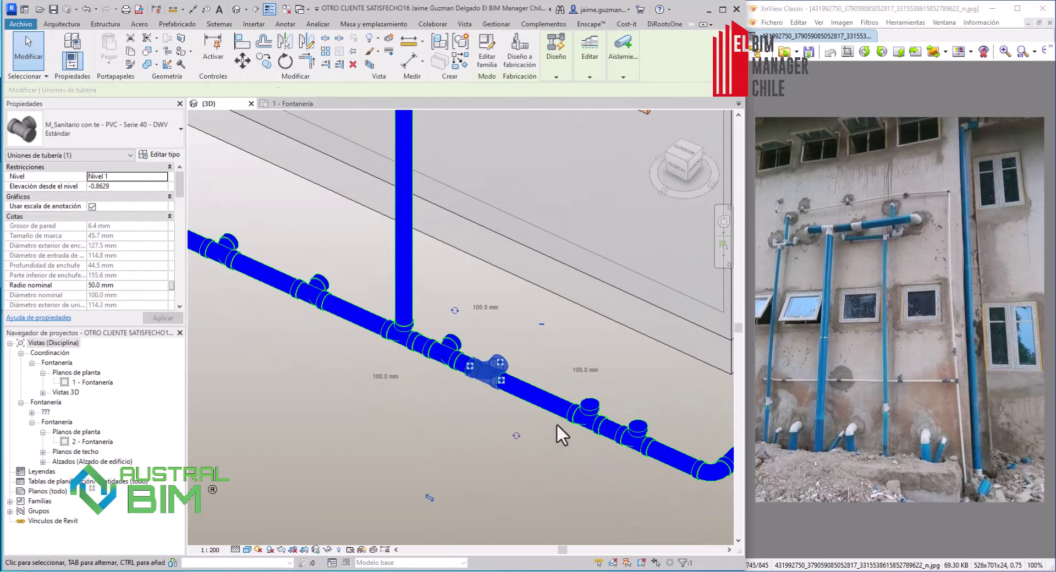
scroll(556, 424, up, 3)
click(510, 341)
scroll(493, 332, up, 1)
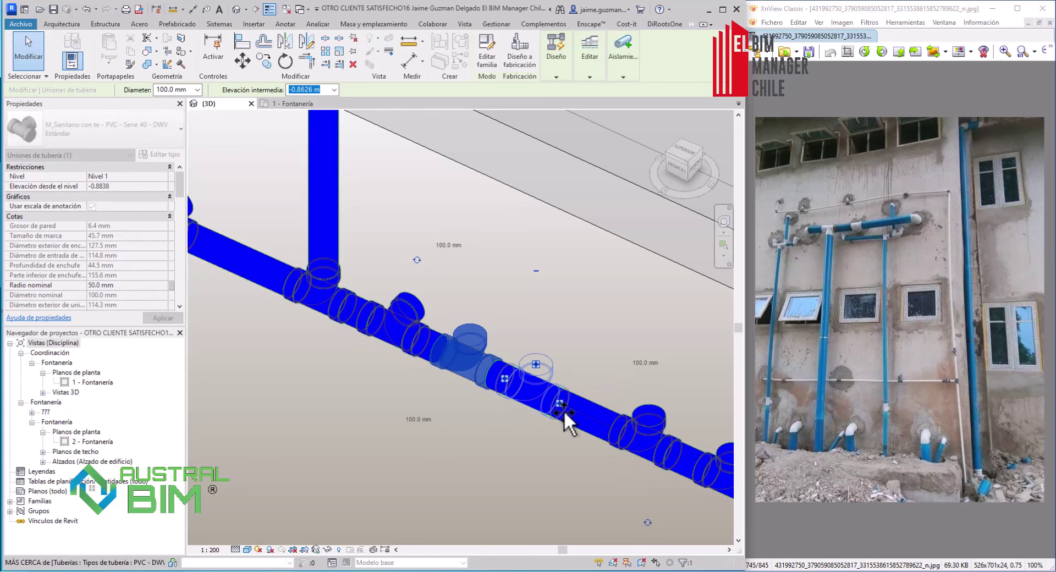
drag(563, 411, 563, 411)
scroll(550, 424, down, 2)
scroll(537, 431, up, 2)
scroll(405, 384, up, 1)
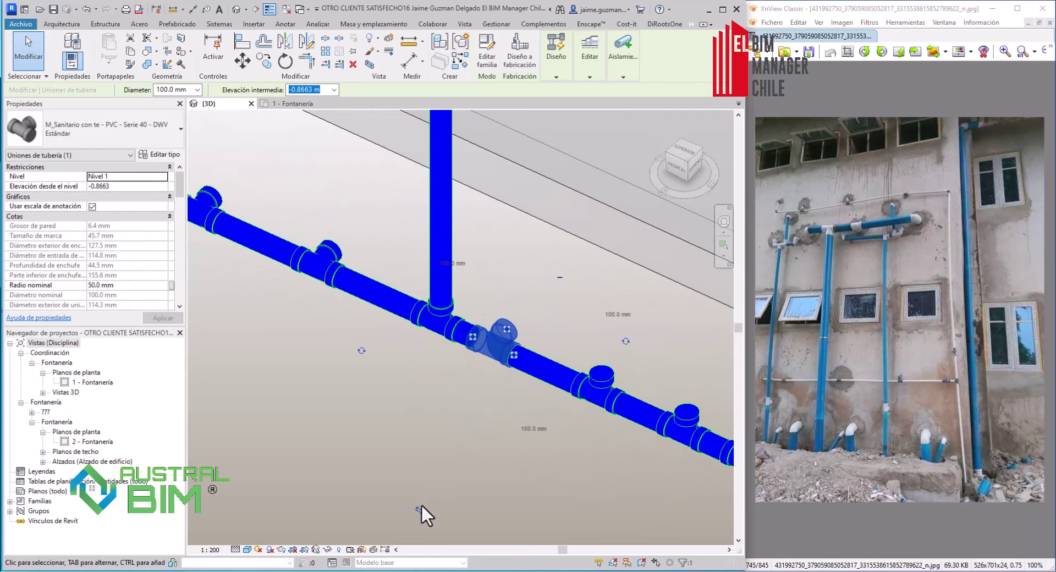
scroll(526, 283, up, 2)
Step: Place a similar tee with CS and slide it further right along the main
key(c)
key(s)
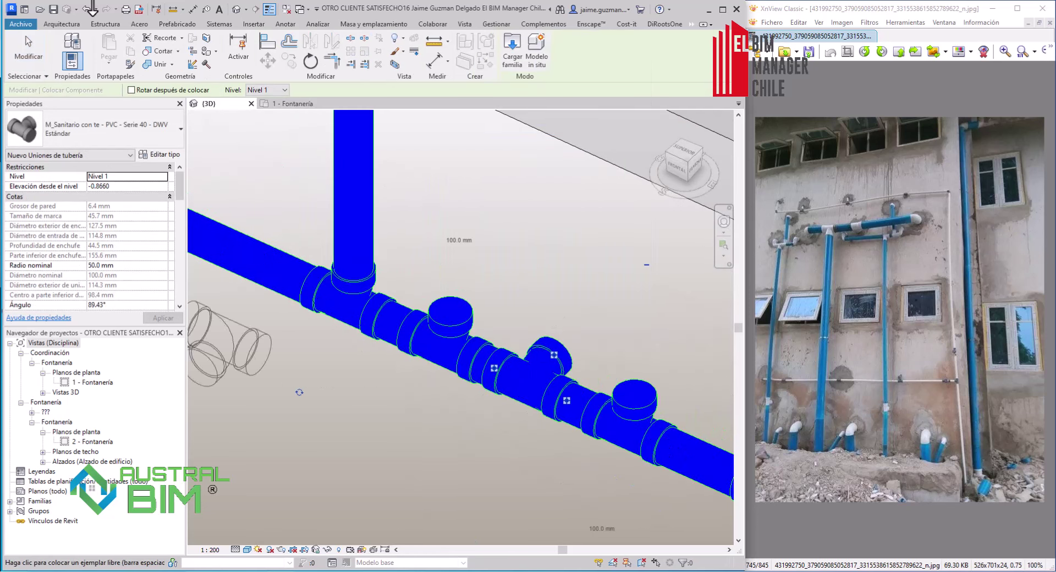
key(Escape)
click(514, 389)
scroll(528, 236, down, 2)
scroll(570, 412, down, 2)
scroll(529, 372, up, 1)
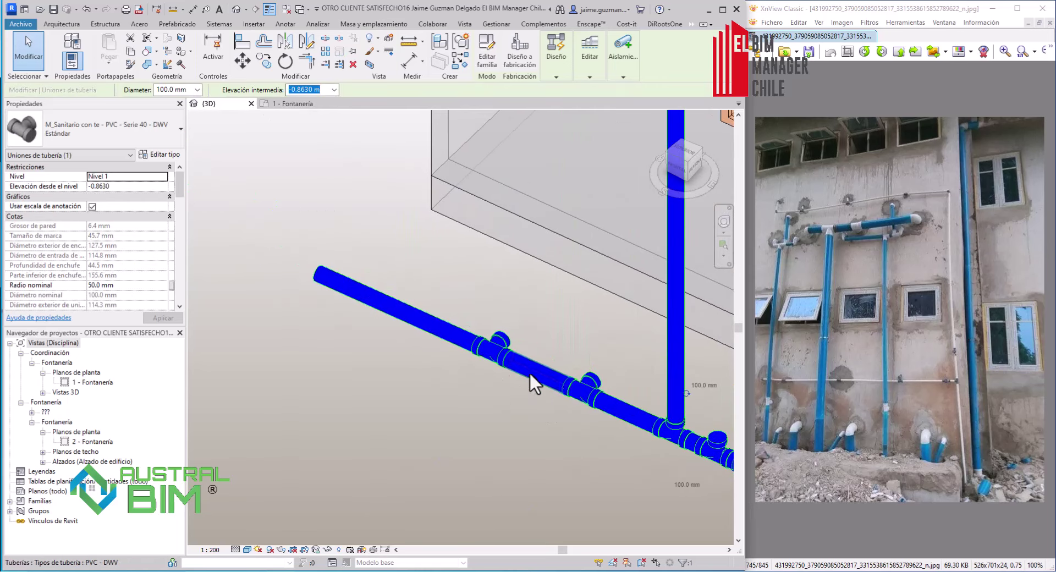
scroll(529, 372, up, 2)
drag(399, 285, 464, 352)
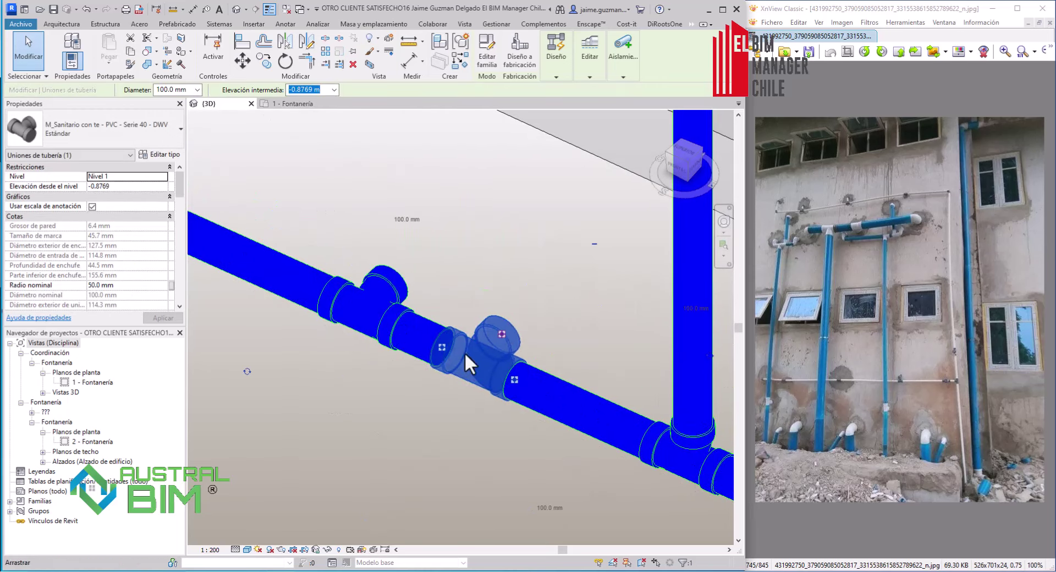
scroll(464, 352, down, 1)
scroll(379, 498, up, 1)
scroll(580, 409, down, 1)
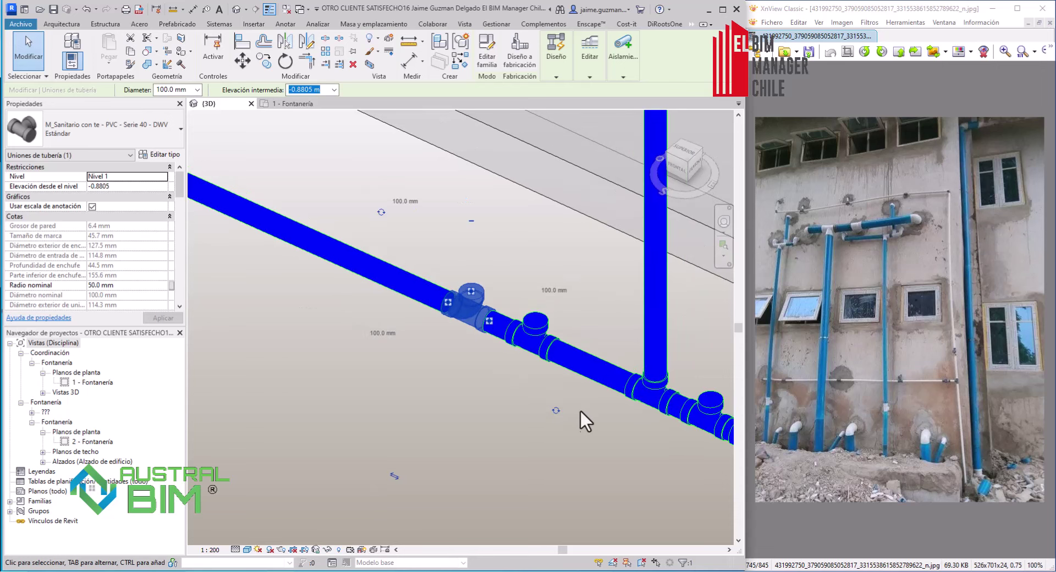
scroll(506, 307, up, 2)
scroll(512, 416, down, 1)
Step: Place one more matching tee on the main using CM
key(Escape)
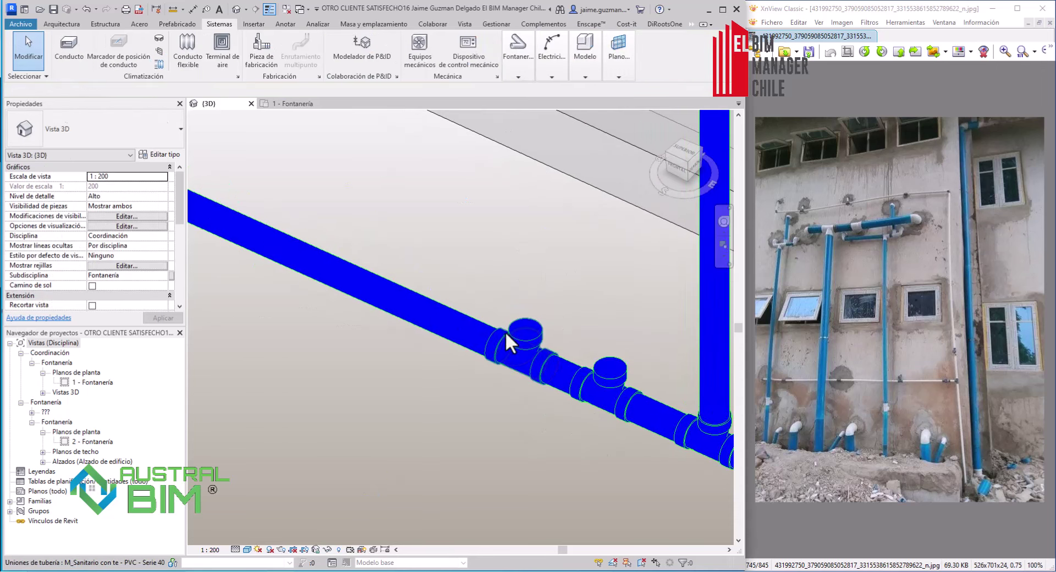
key(c)
key(m)
click(29, 50)
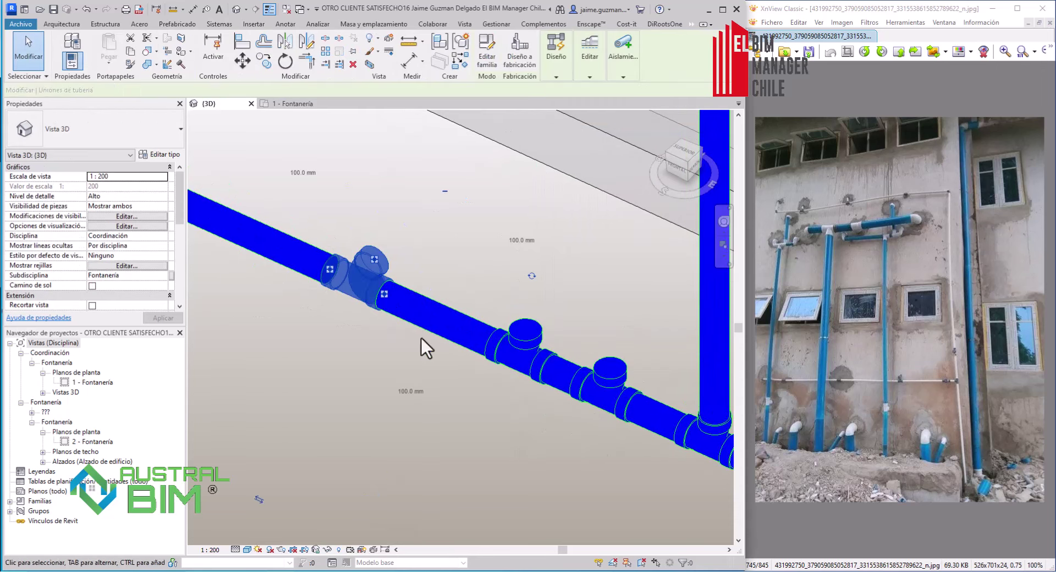
scroll(411, 391, down, 3)
scroll(399, 392, up, 2)
Step: Continue a short vent rise from the top of the second vertical riser
scroll(565, 301, up, 3)
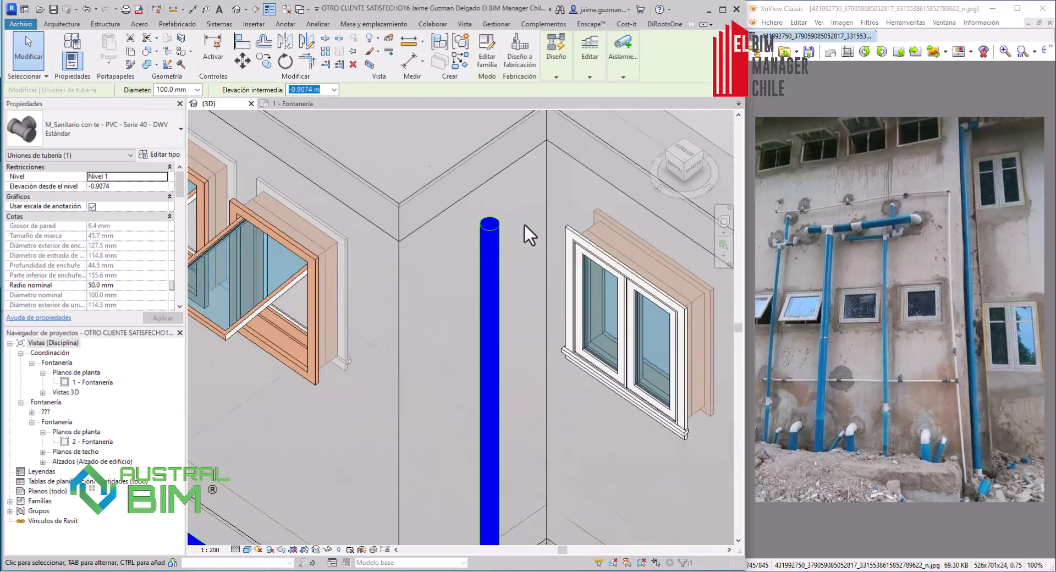
scroll(523, 223, up, 2)
click(484, 228)
scroll(481, 281, down, 2)
key(p)
key(i)
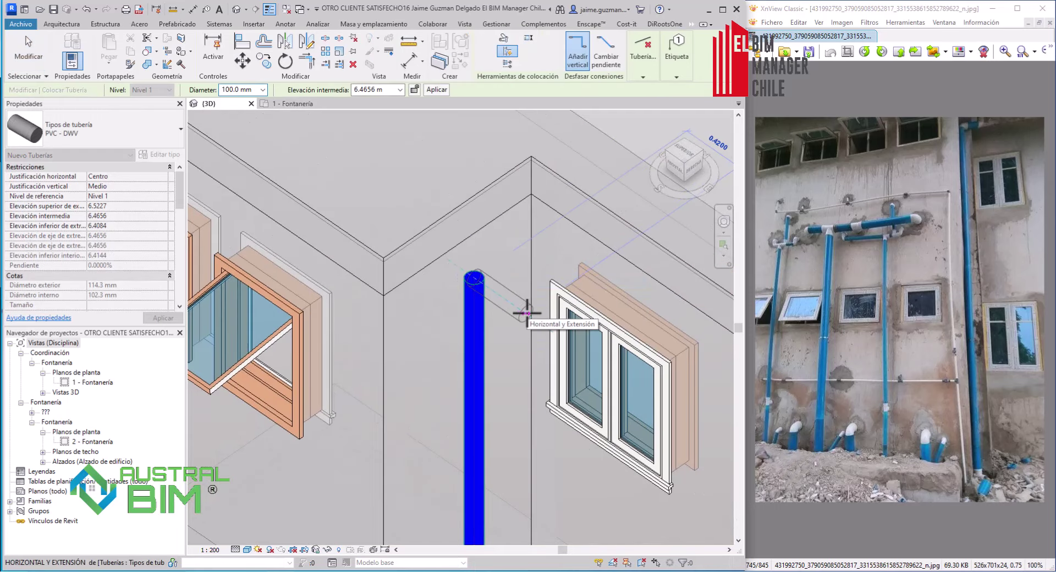
click(550, 292)
key(Escape)
key(Escape)
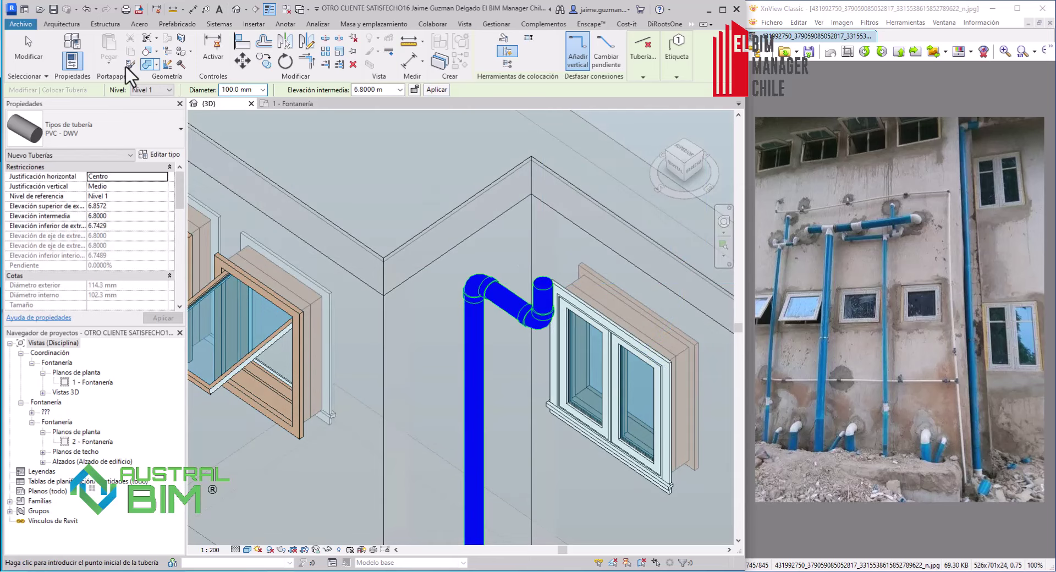
Step: Extend the upper horizontal drain end with an elbowed pipe run
scroll(538, 271, down, 3)
middle_drag(538, 271, 631, 266)
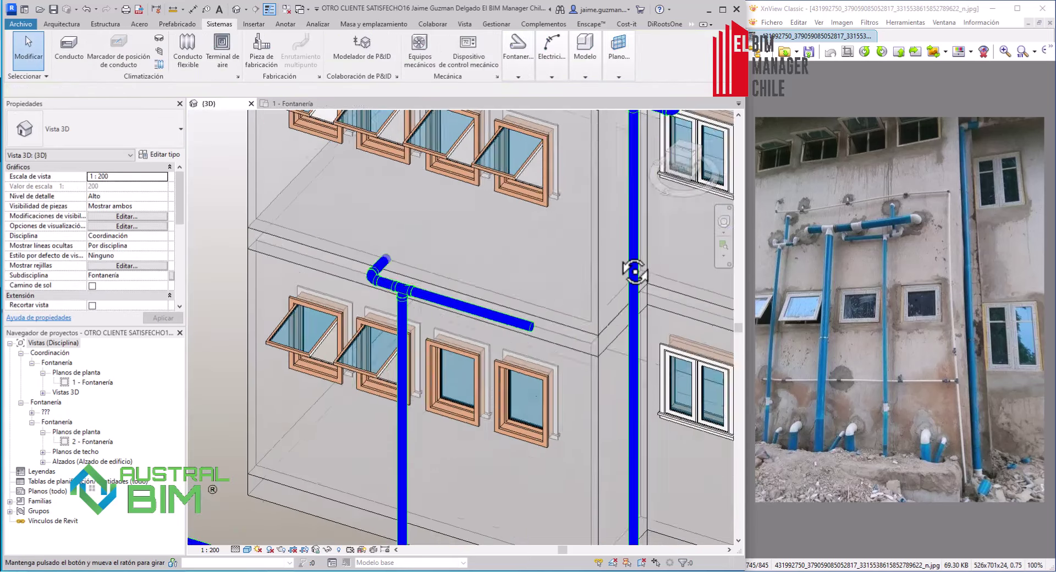
scroll(582, 283, down, 2)
scroll(454, 335, up, 5)
right_click(459, 385)
click(537, 208)
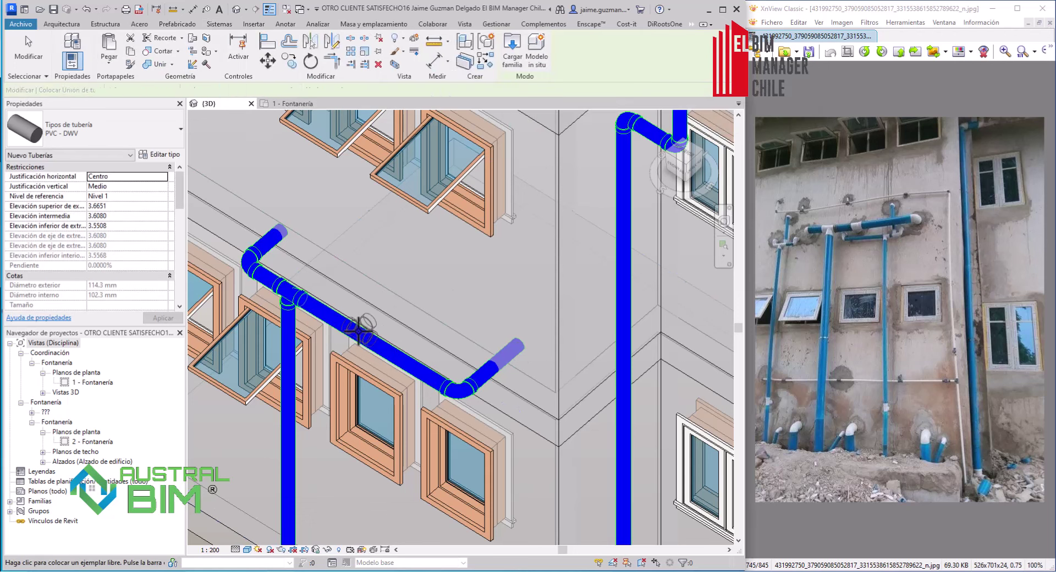
key(Escape)
Step: Draw a short branch from the upper pipe's tee and stretch it to length
scroll(255, 301, up, 3)
click(471, 317)
right_click(470, 316)
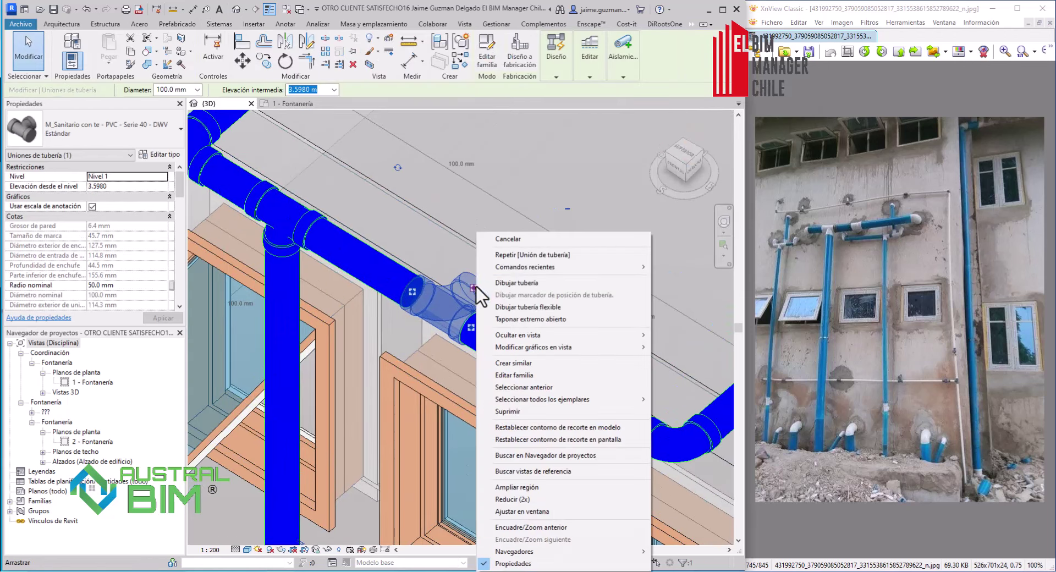
click(633, 299)
scroll(596, 182, down, 3)
scroll(251, 198, up, 3)
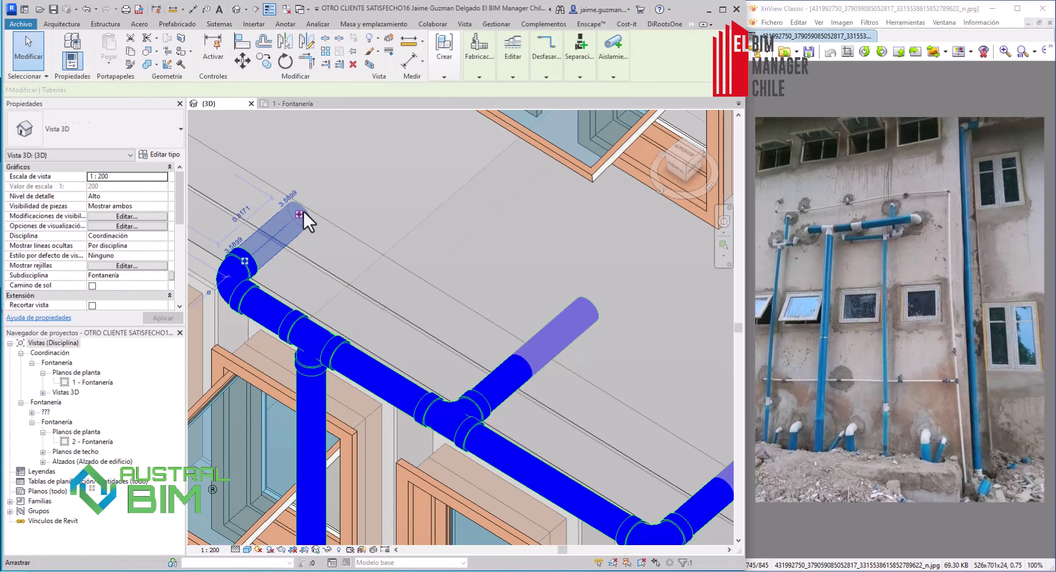
drag(392, 194, 393, 193)
scroll(547, 365, down, 2)
scroll(464, 229, down, 2)
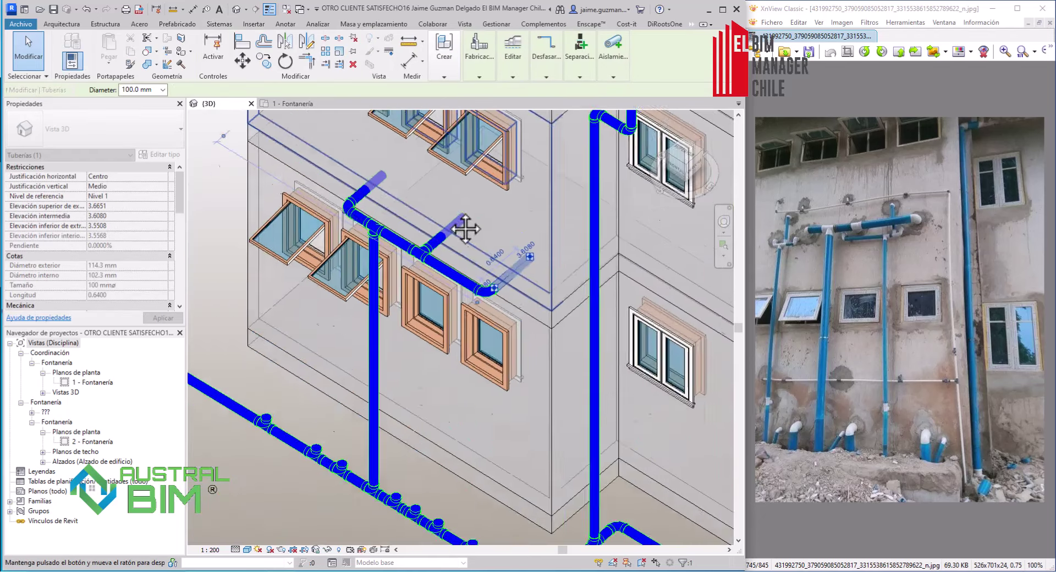
scroll(464, 228, up, 3)
scroll(554, 372, down, 3)
scroll(546, 348, up, 3)
Step: Draw a riser with an elbowed top run from a tee on the ground-level manifold
scroll(566, 418, up, 2)
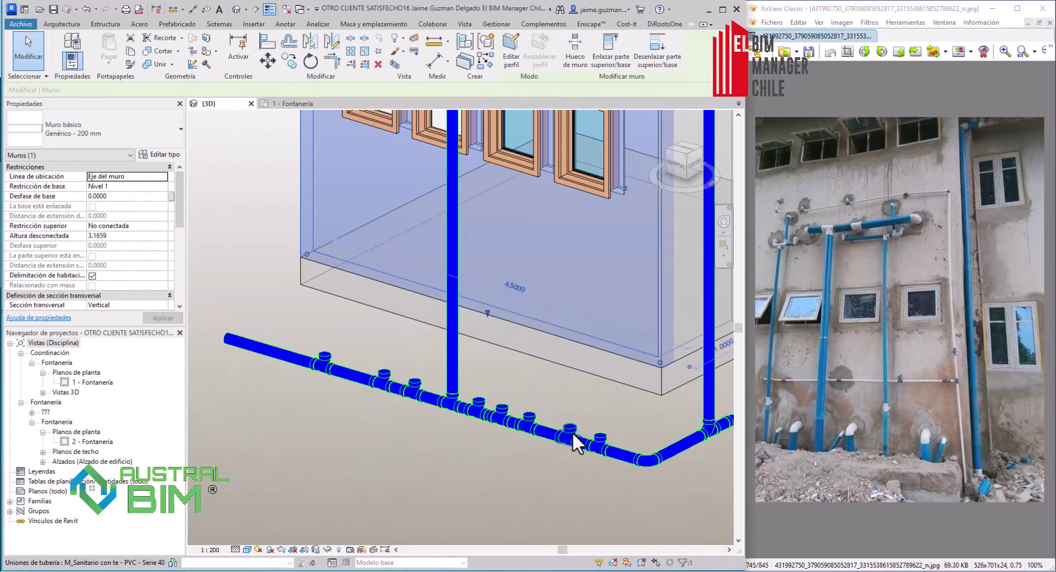
click(571, 433)
right_click(572, 433)
click(618, 143)
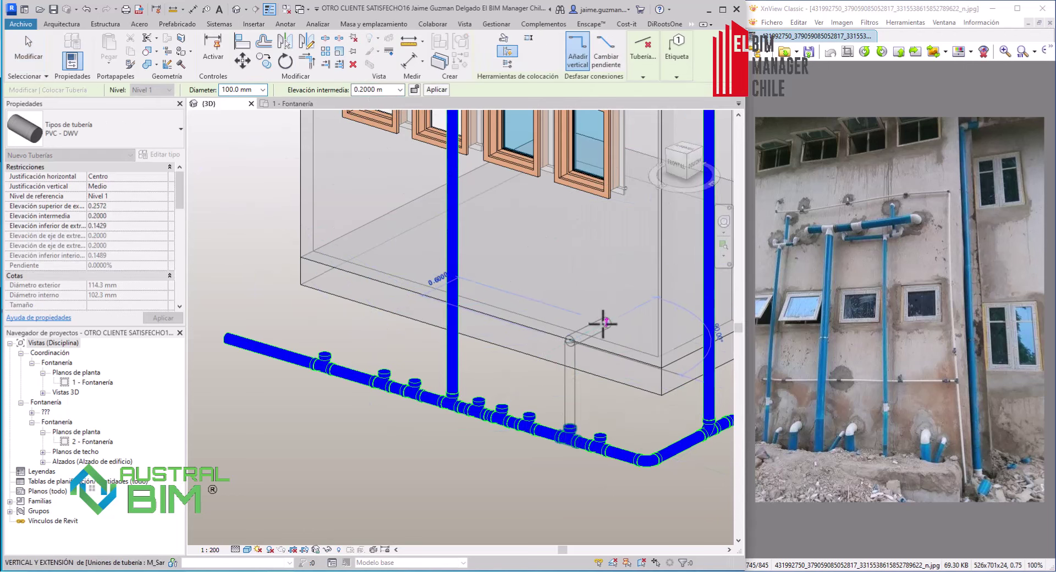
scroll(604, 323, up, 2)
click(618, 310)
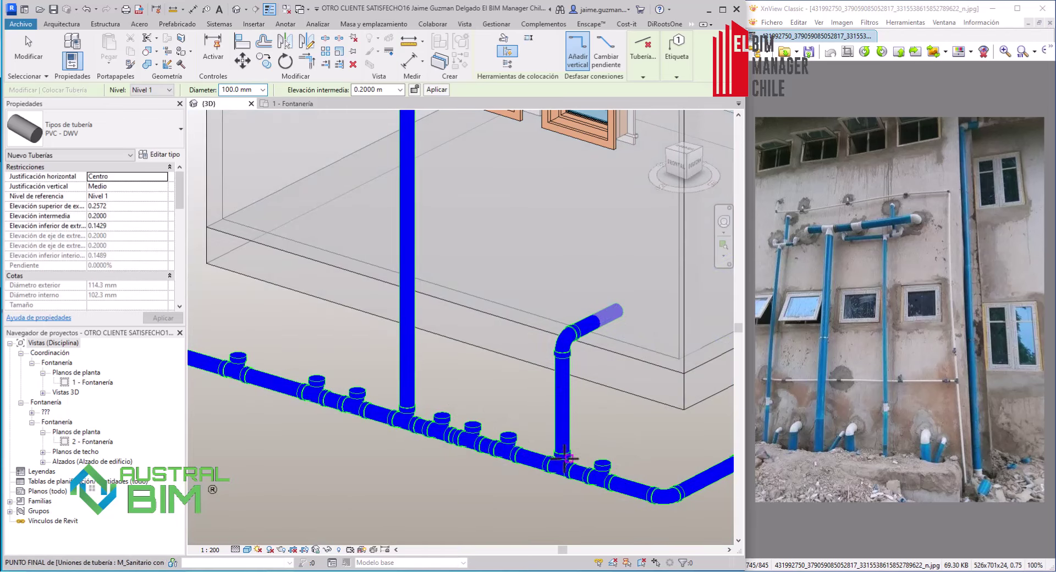
click(33, 61)
Step: Place another vertical riser on the manifold and apply its end elevation
scroll(568, 463, up, 3)
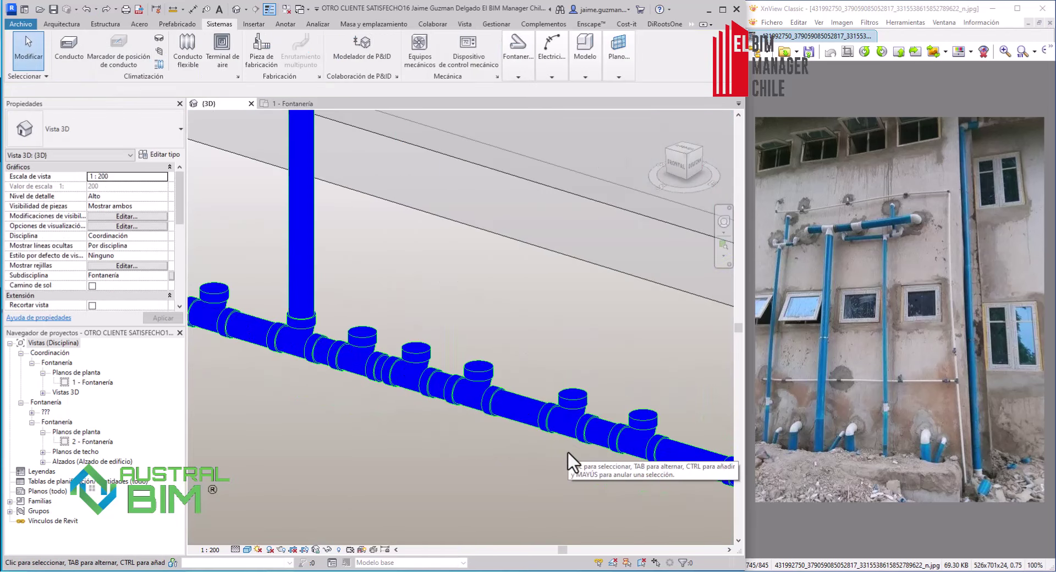
right_click(573, 408)
click(581, 310)
scroll(582, 313, down, 1)
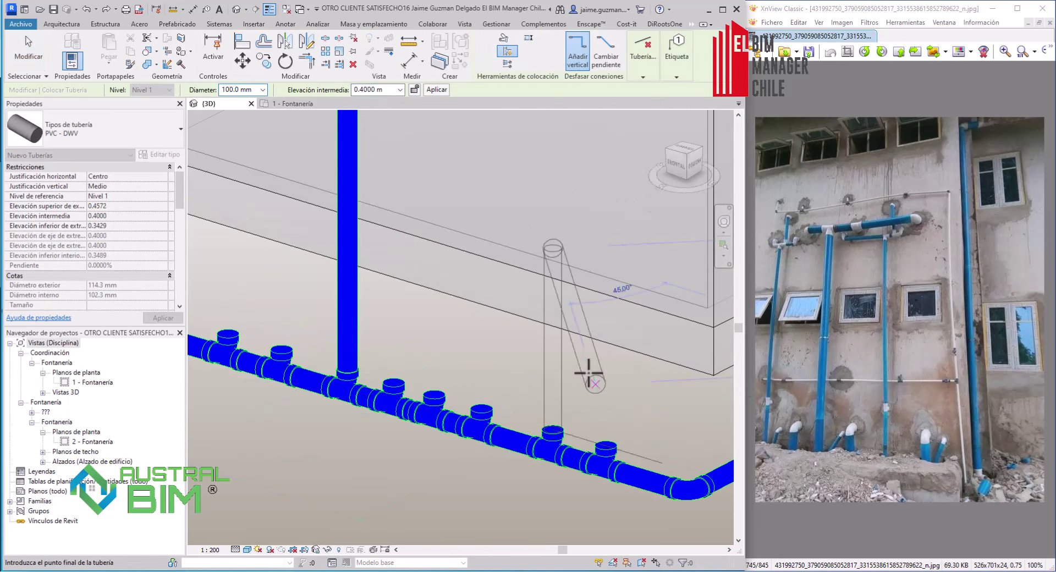
click(567, 235)
scroll(643, 443, up, 2)
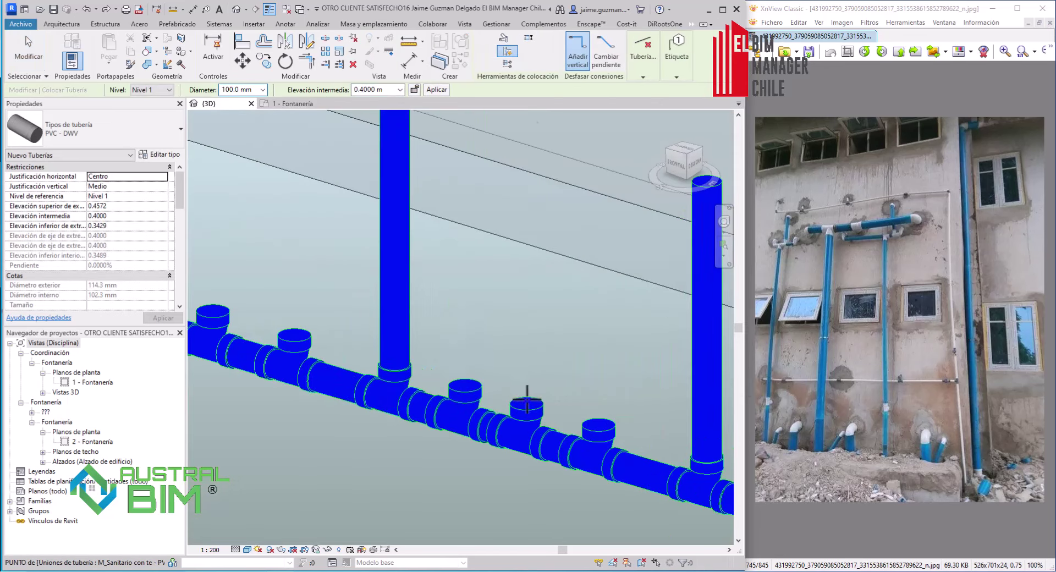
click(437, 90)
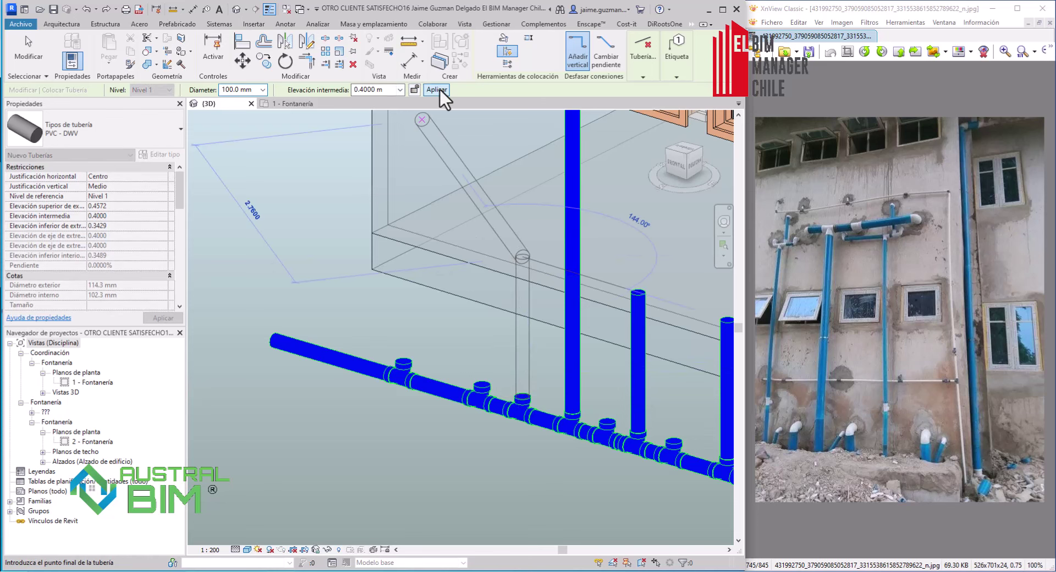
key(Escape)
Step: Add a riser from the next tee with intermediate elevation 0.4
scroll(593, 408, up, 3)
click(583, 410)
right_click(584, 407)
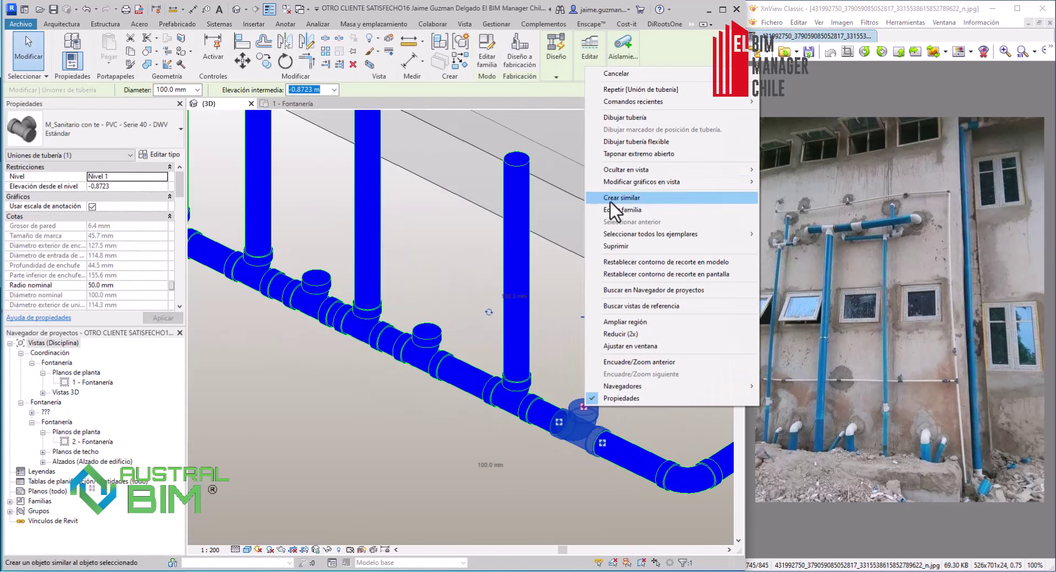
click(611, 198)
scroll(607, 431, down, 2)
click(385, 90)
text(0.4)
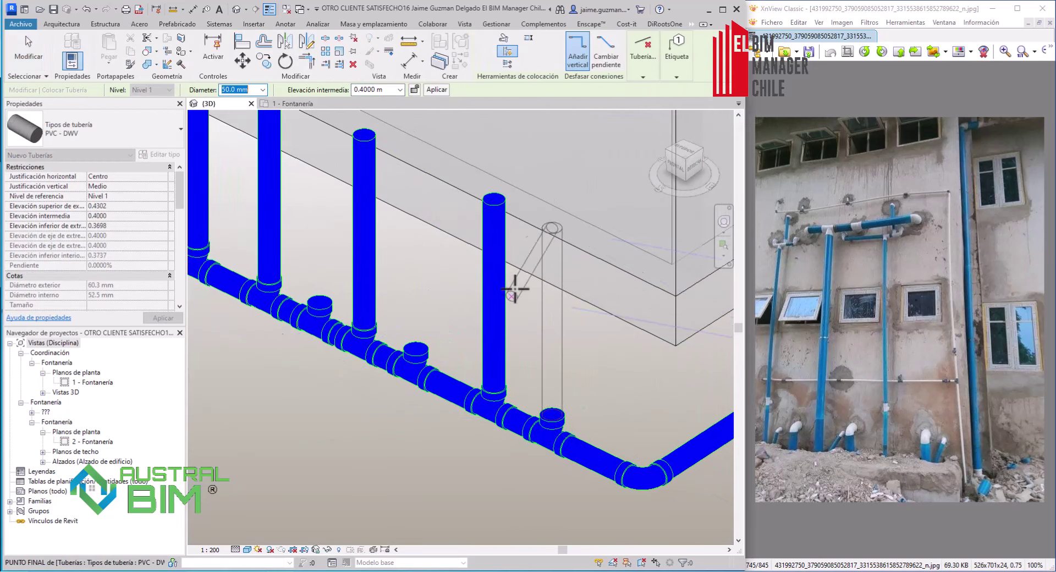
key(Escape)
click(320, 301)
mouse_move(320, 301)
shift+middle_down()
mouse_move(495, 116)
mouse_move(471, 377)
shift+middle_up()
scroll(471, 378, up, 2)
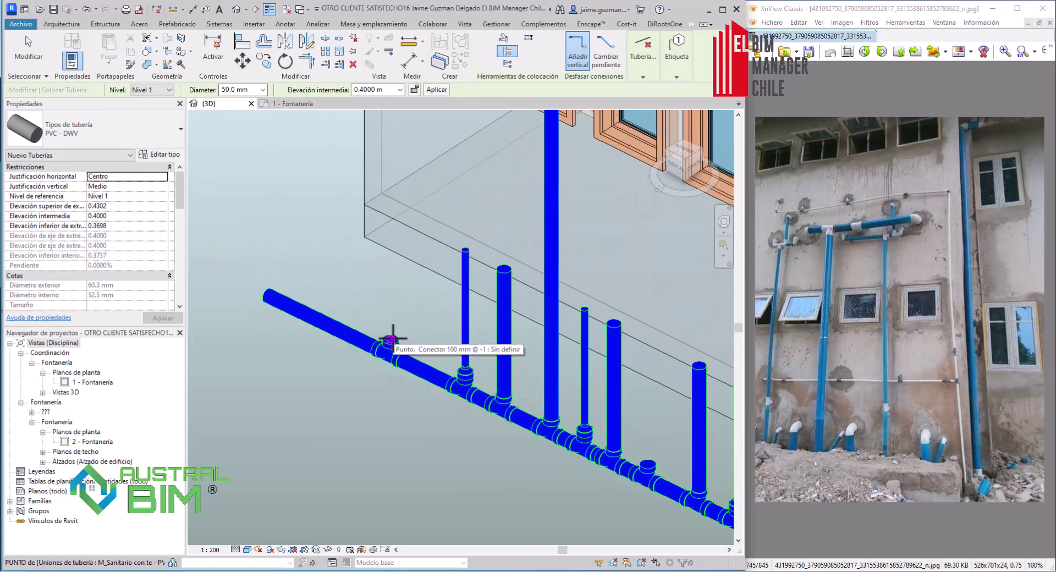
Step: Slope a short 50 mm riser by dragging its top end sideways
key(Escape)
key(Escape)
scroll(400, 239, down, 2)
middle_drag(400, 240, 390, 404)
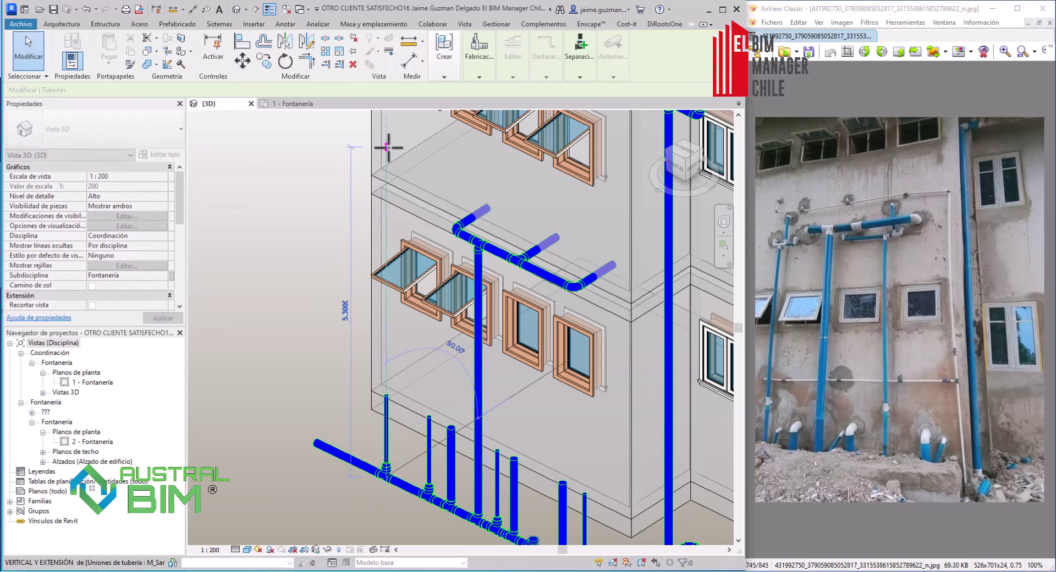
click(472, 341)
scroll(616, 342, up, 5)
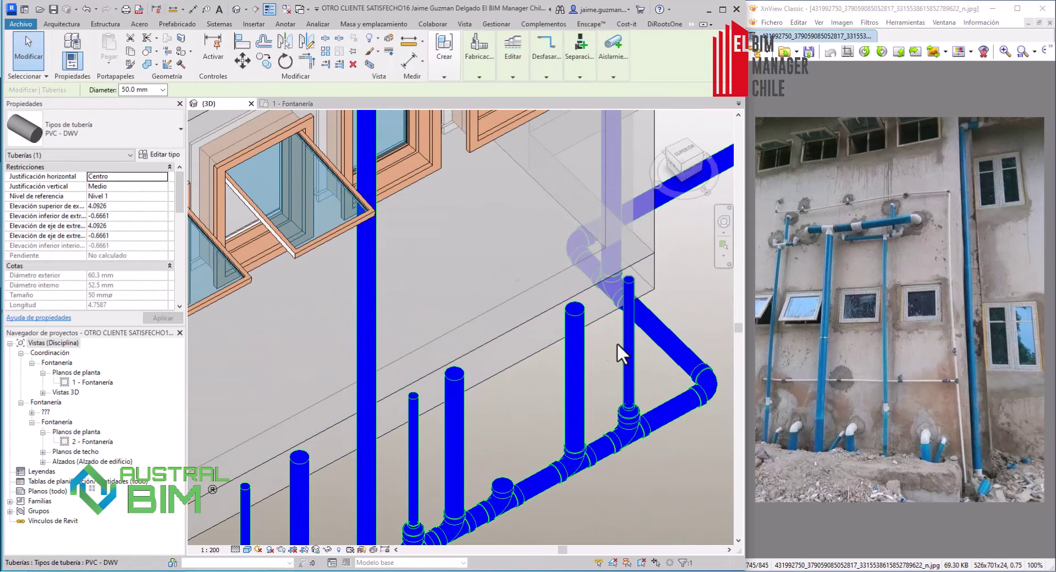
shift+middle_drag(562, 306, 528, 275)
drag(528, 275, 523, 365)
shift+middle_drag(523, 365, 618, 502)
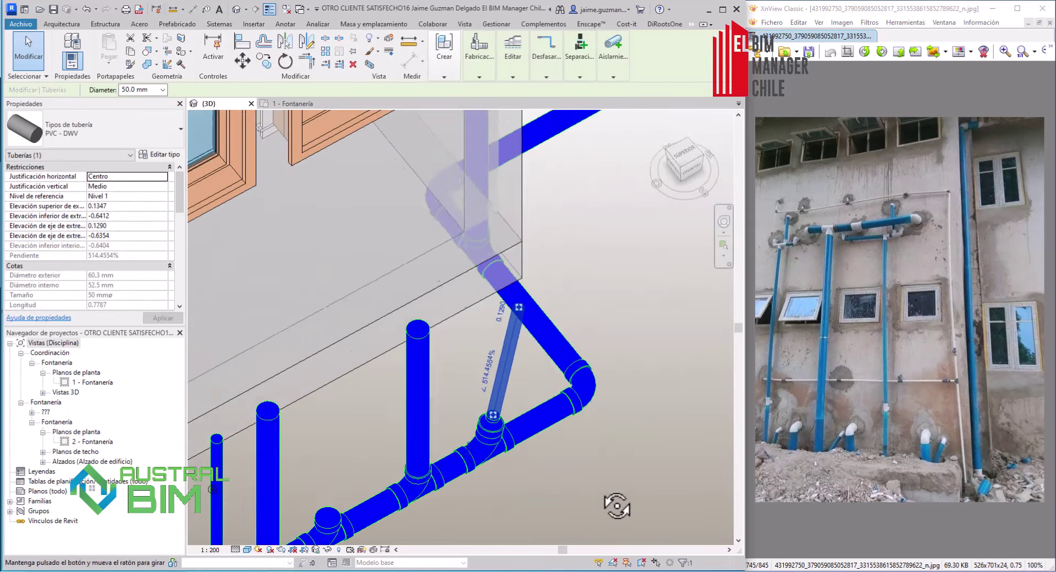
scroll(455, 372, up, 4)
scroll(454, 372, down, 5)
middle_drag(617, 381, 445, 259)
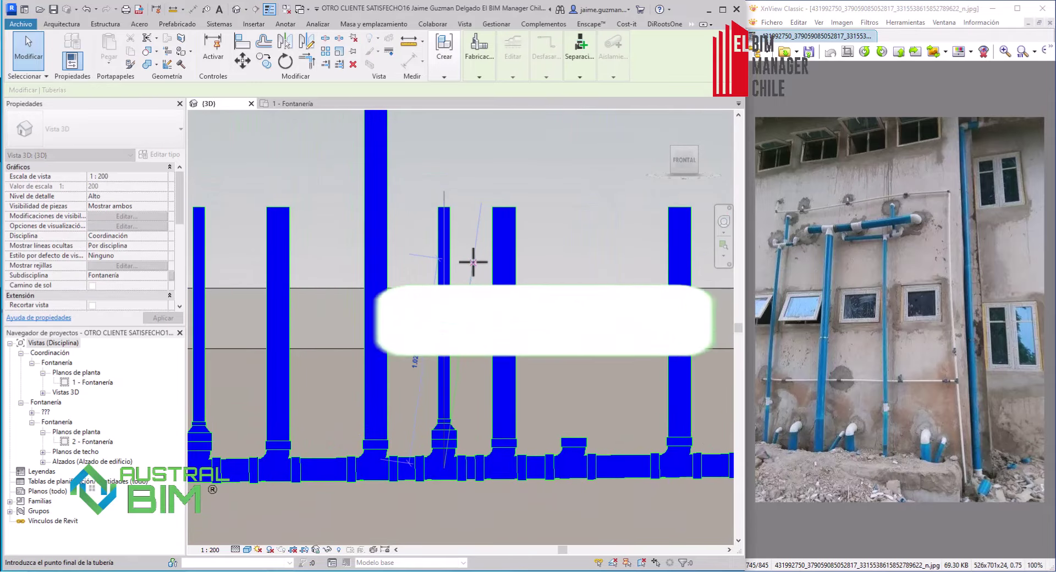
scroll(463, 275, down, 3)
Step: Draw a vertical pipe up from the manifold with an elbow and horizontal run on top
right_click(523, 226)
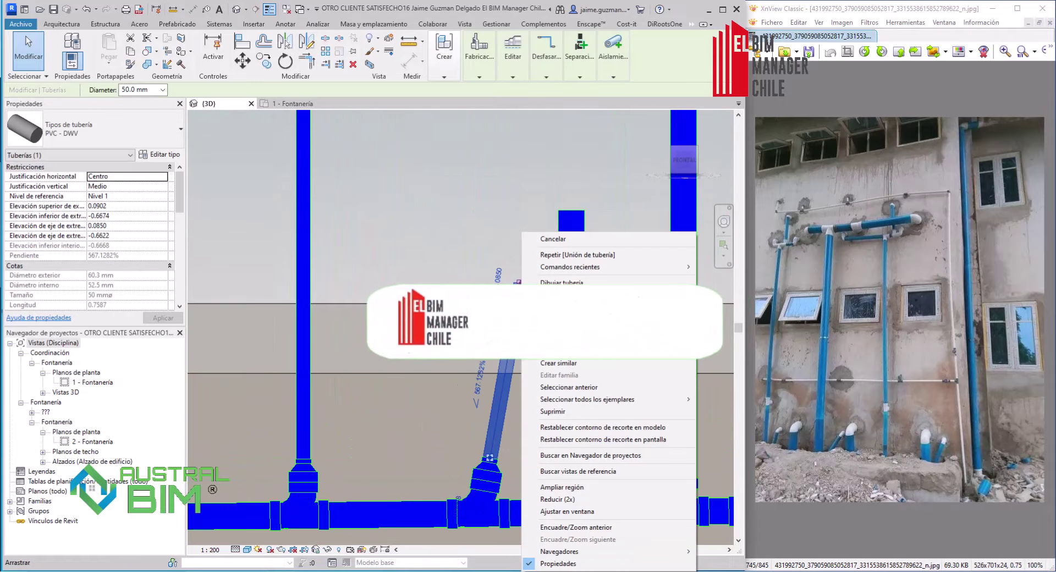
click(550, 517)
shift+middle_drag(539, 330, 562, 367)
right_click(562, 368)
click(594, 134)
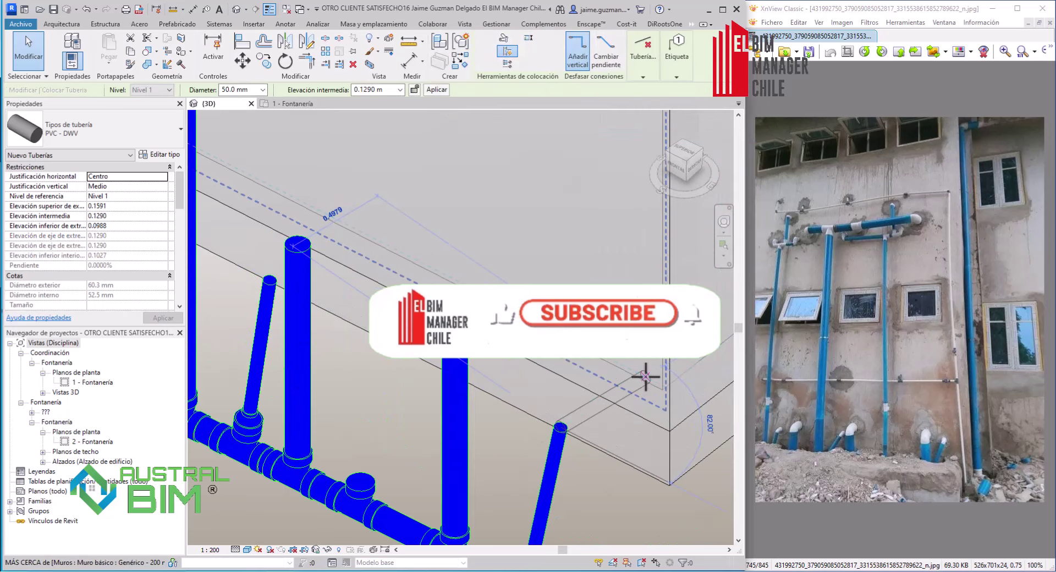
scroll(642, 439, up, 3)
key(Escape)
key(Escape)
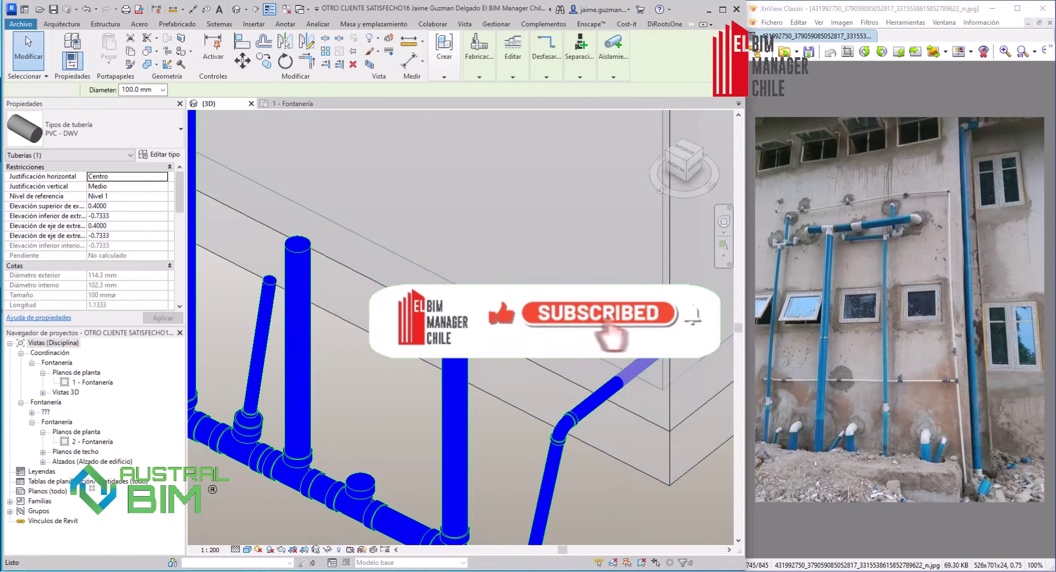
click(557, 269)
scroll(557, 270, up, 3)
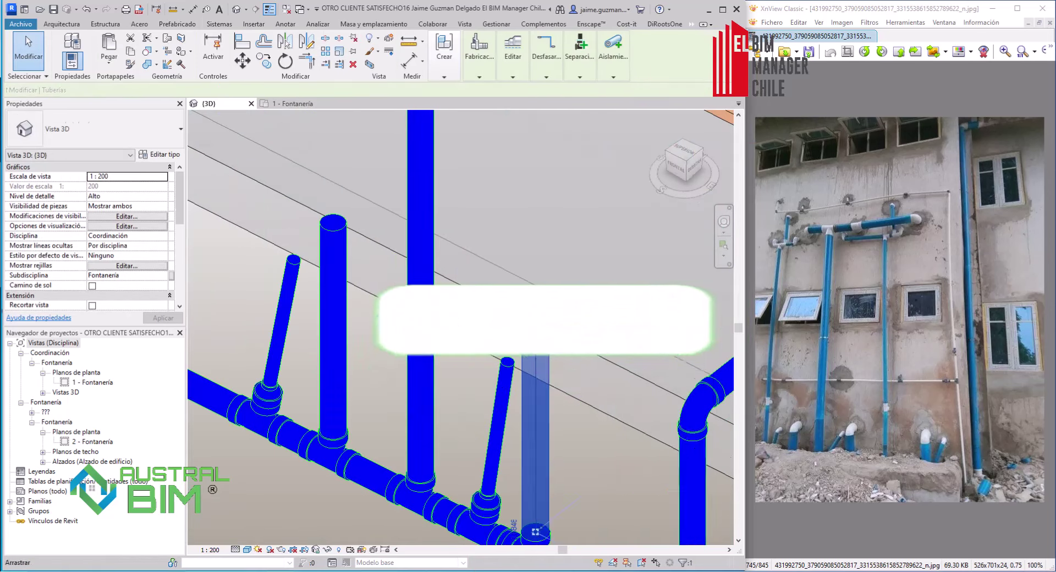
click(612, 279)
Step: Replace the horizontal top run with an elbow and angled run instead
right_click(514, 352)
key(Escape)
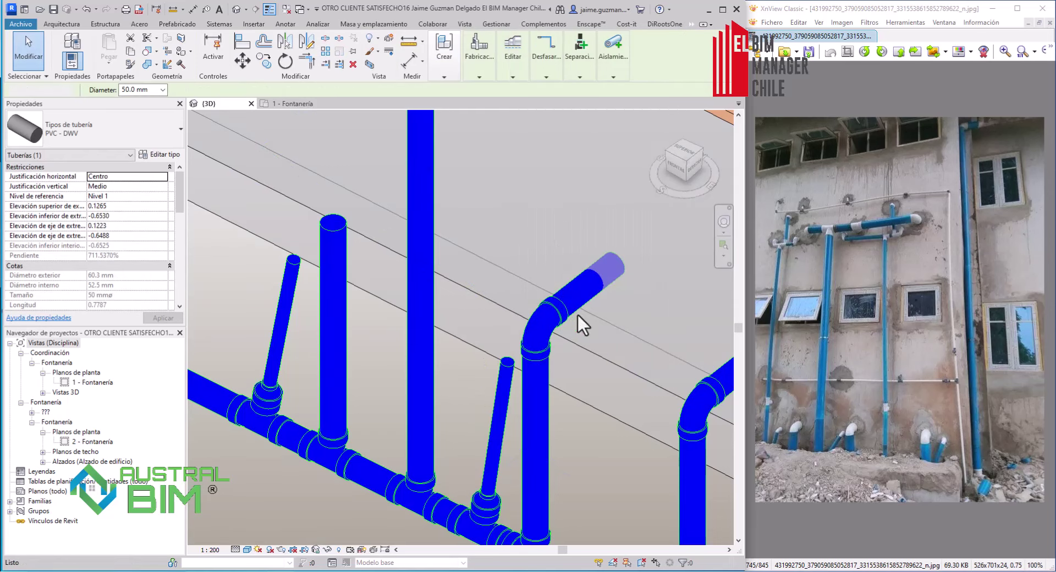
scroll(583, 294, up, 2)
scroll(583, 293, down, 2)
key(ctrl+z)
scroll(513, 322, up, 3)
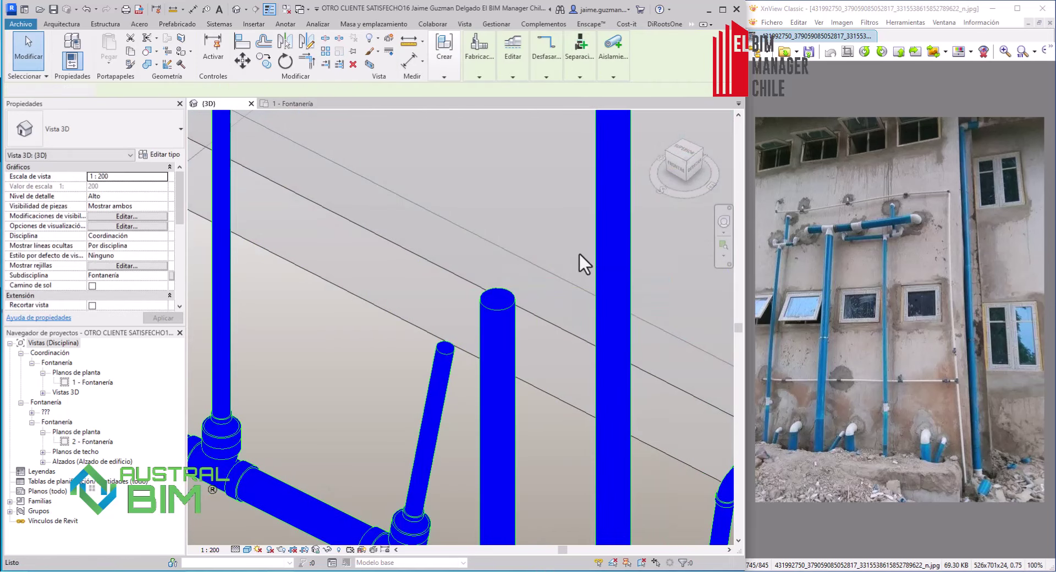
click(593, 218)
scroll(594, 219, down, 3)
key(Escape)
scroll(479, 348, up, 3)
Step: Try a new 50 mm pipe from the sloped branch, then cancel and face the façade
right_click(477, 342)
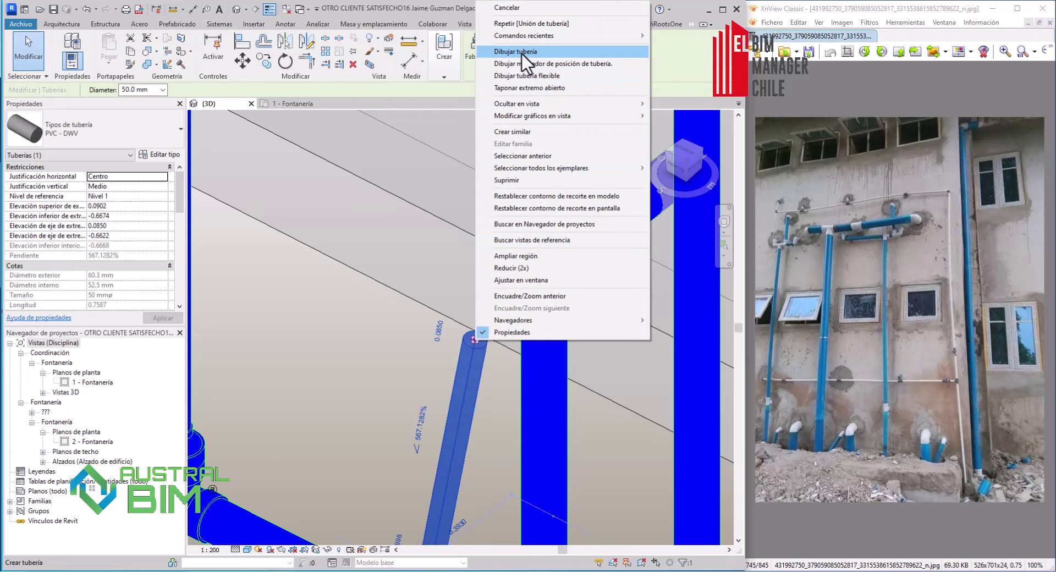
click(528, 60)
scroll(627, 217, down, 2)
key(Escape)
key(Escape)
scroll(451, 300, down, 5)
shift+middle_drag(505, 459, 500, 456)
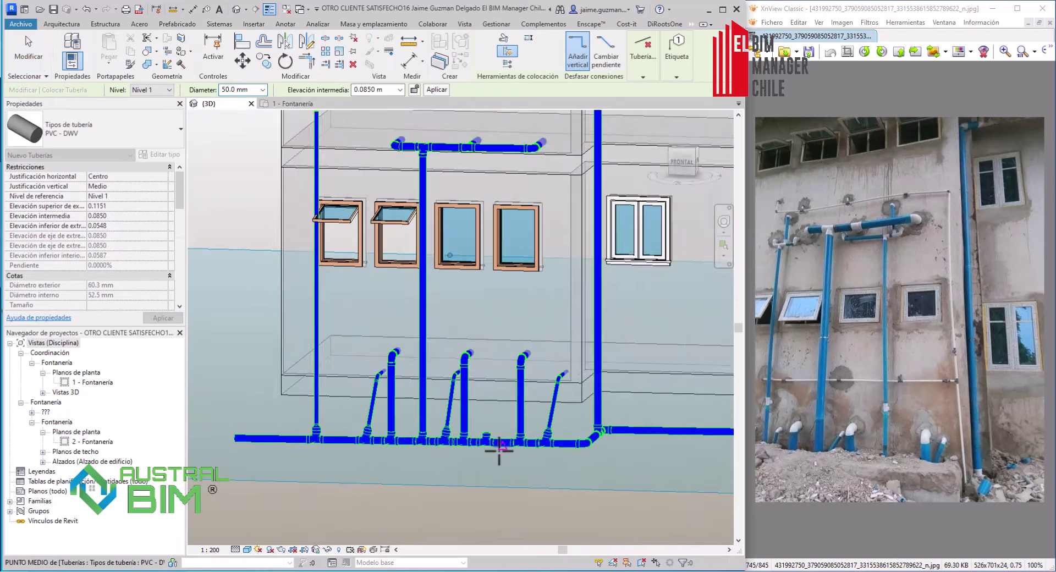
scroll(500, 455, up, 3)
scroll(471, 464, down, 3)
scroll(494, 388, up, 3)
Step: Nudge a tee and its riser slightly along the manifold
scroll(524, 477, up, 2)
right_click(523, 477)
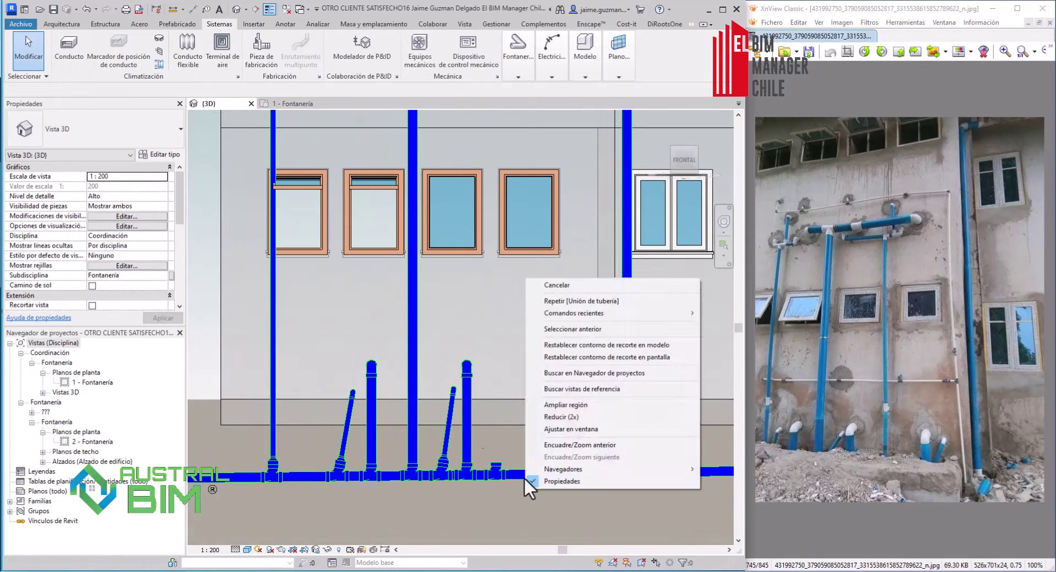
key(Escape)
scroll(542, 481, up, 2)
scroll(543, 480, down, 2)
drag(520, 503, 522, 500)
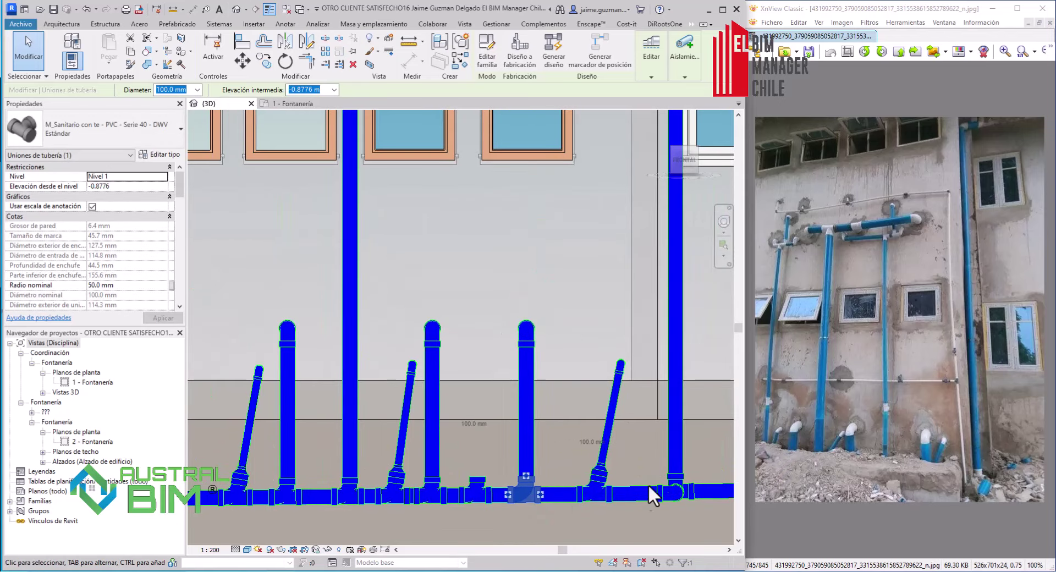
Step: Slide the right-hand tee further left along the main pipe
click(592, 495)
scroll(632, 495, down, 3)
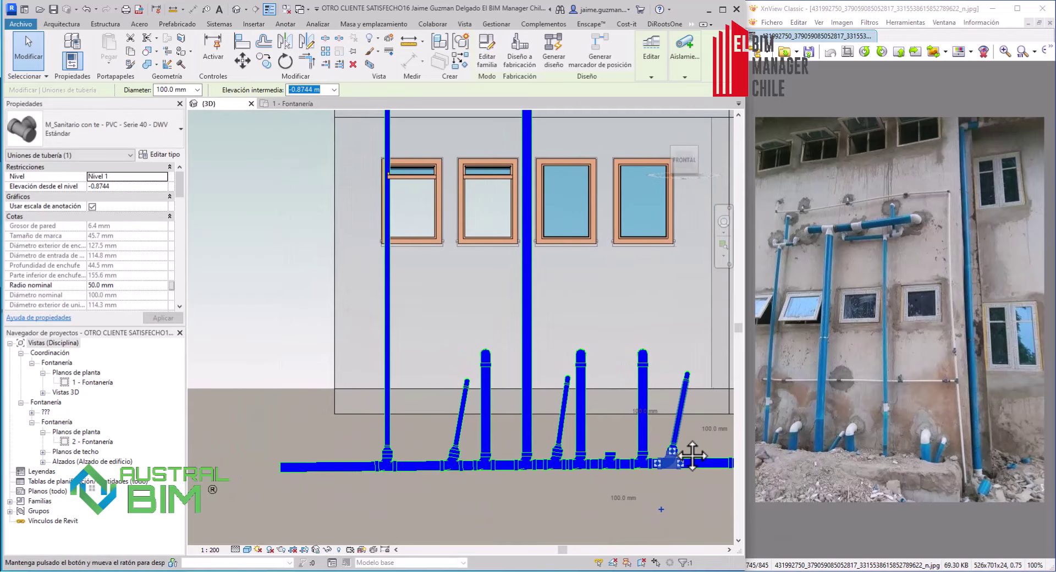
scroll(579, 477, up, 1)
scroll(622, 438, up, 3)
scroll(627, 437, up, 1)
scroll(569, 448, down, 2)
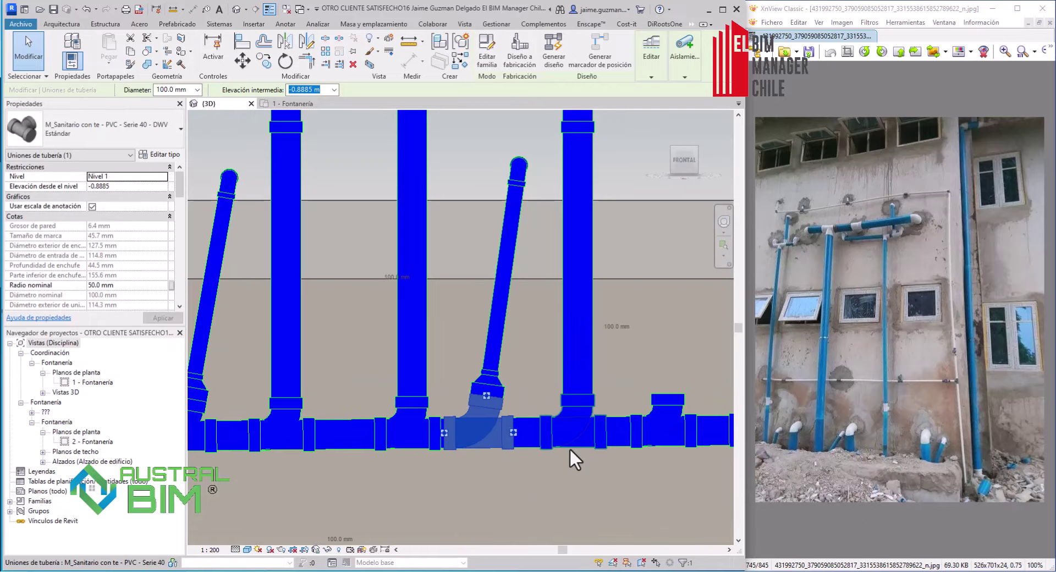
scroll(576, 441, down, 2)
scroll(601, 478, up, 2)
click(599, 478)
scroll(596, 477, down, 2)
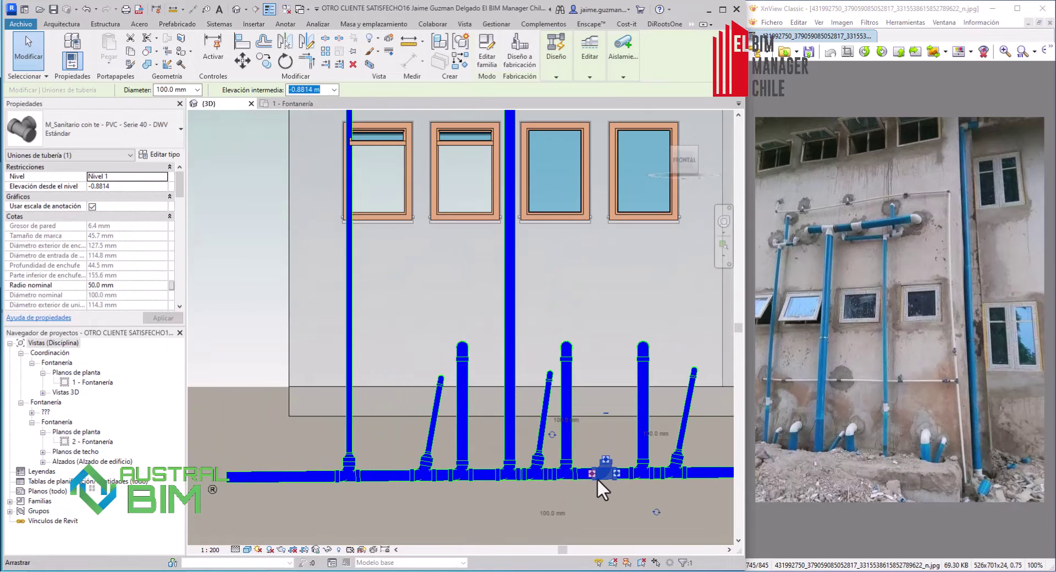
scroll(626, 464, up, 4)
scroll(625, 464, down, 4)
scroll(642, 485, up, 1)
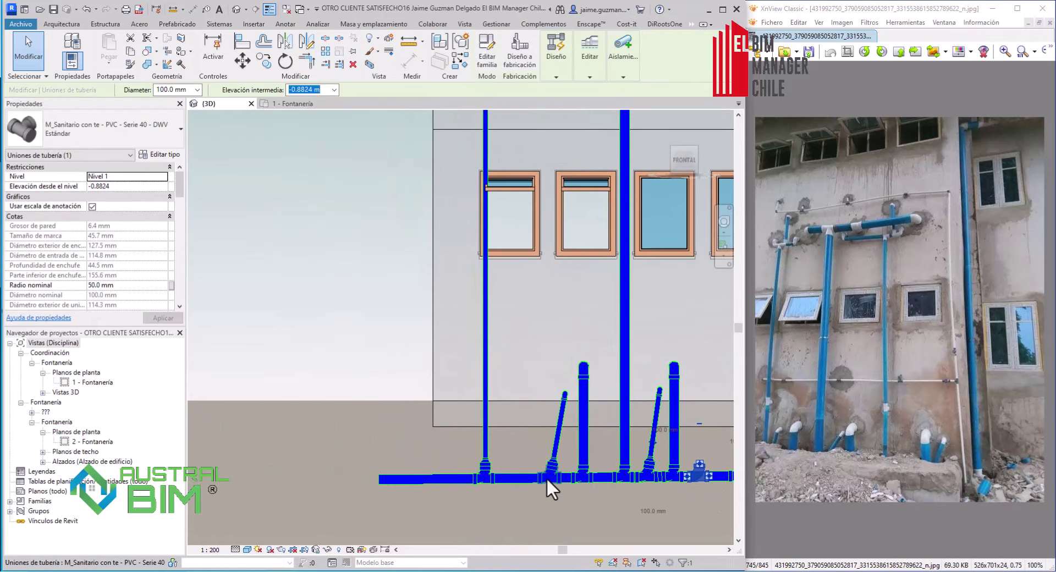
scroll(547, 488, up, 2)
scroll(435, 497, up, 3)
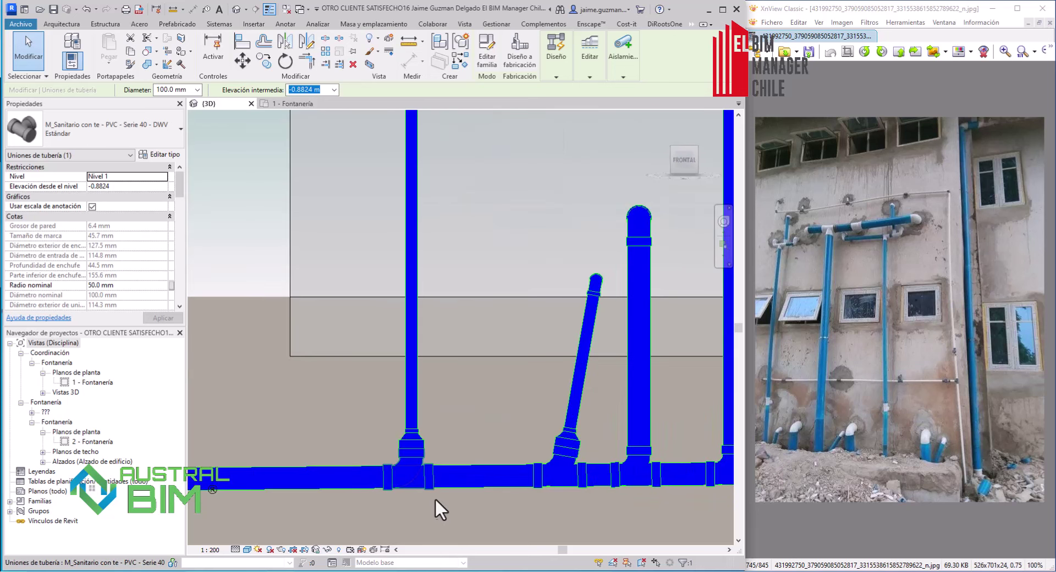
scroll(572, 471, up, 3)
mouse_move(572, 471)
mouse_down()
mouse_move(509, 447)
mouse_move(523, 445)
mouse_up()
Step: Select two windows on the front façade
scroll(534, 442, down, 3)
scroll(546, 434, up, 1)
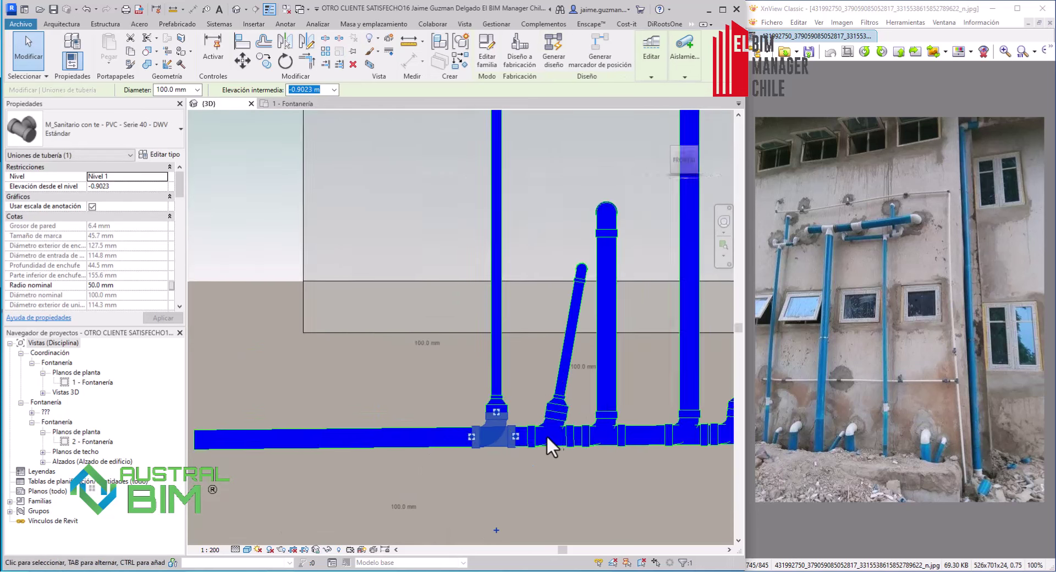
scroll(562, 461, up, 2)
scroll(460, 433, down, 5)
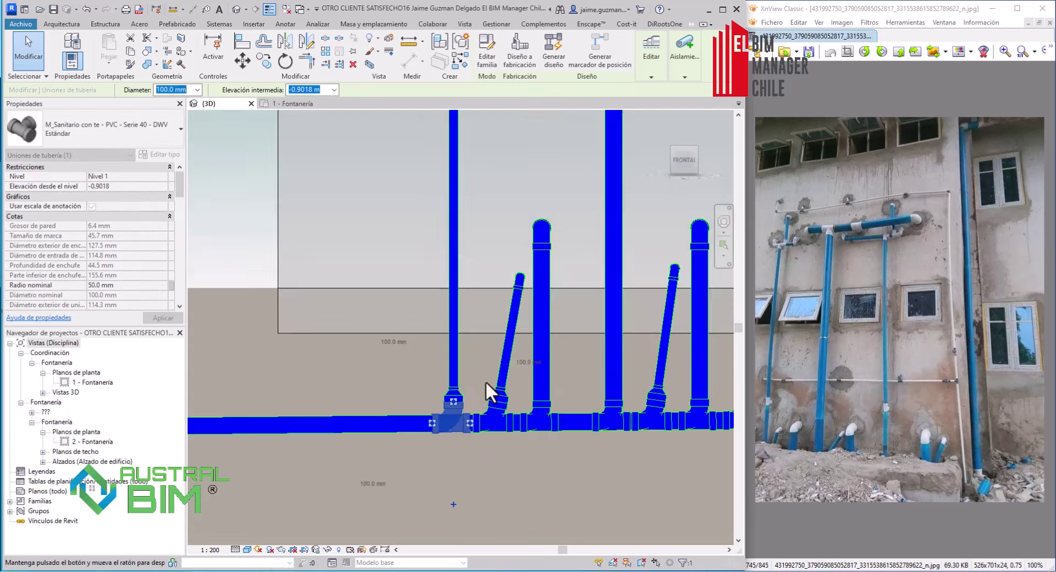
scroll(485, 380, down, 3)
scroll(467, 307, up, 3)
scroll(462, 341, up, 4)
click(506, 401)
Step: Clear the window selection and orbit to an isometric view of the pipes
scroll(506, 401, down, 5)
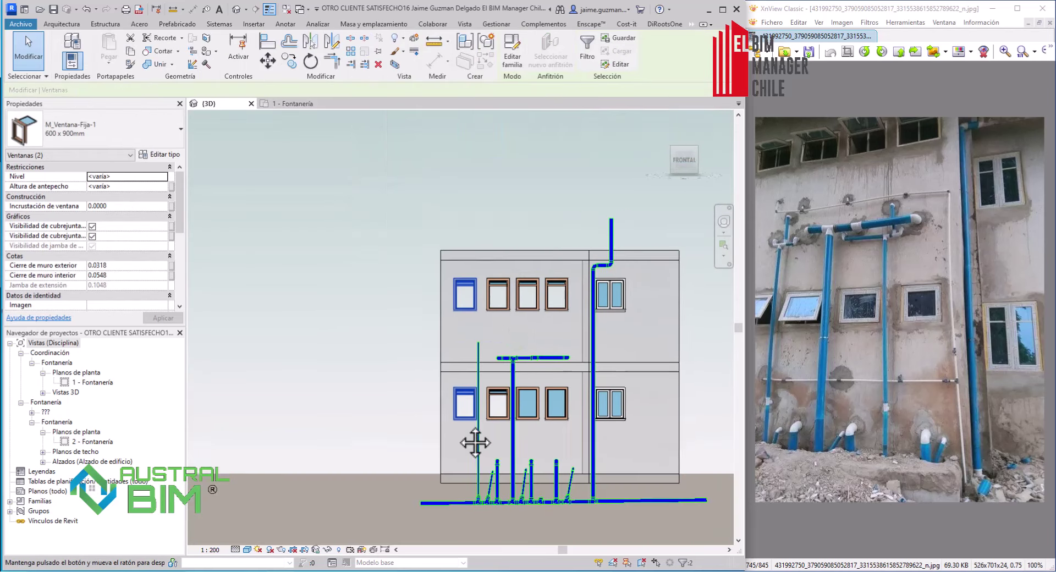
shift+middle_drag(562, 377, 457, 423)
scroll(513, 450, up, 4)
key(Escape)
scroll(506, 440, up, 3)
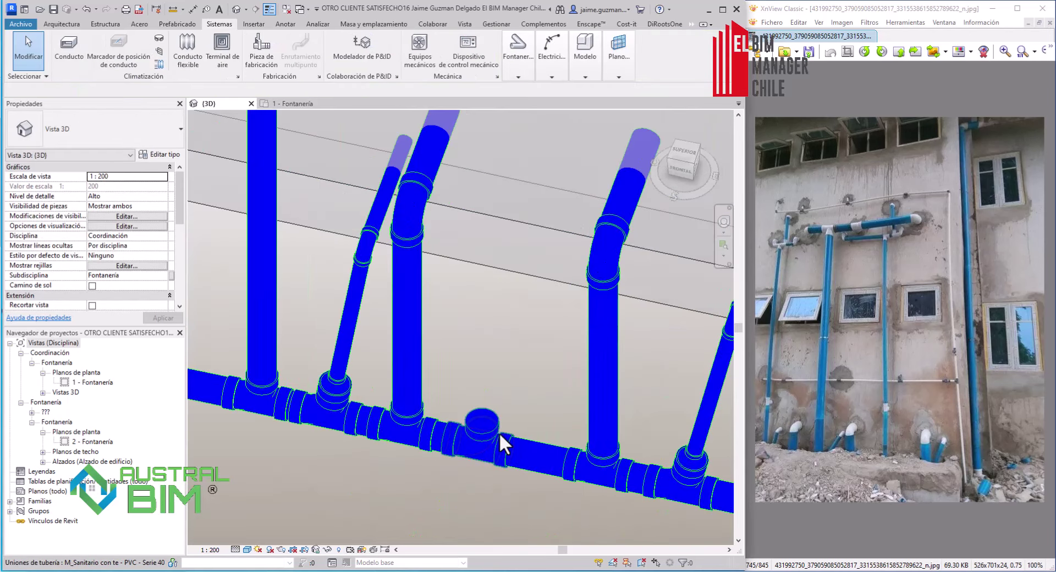
Step: Start a 65 mm pipe at the open branch of the small tee on the main
click(495, 434)
shift+middle_drag(530, 401, 557, 490)
scroll(572, 456, up, 3)
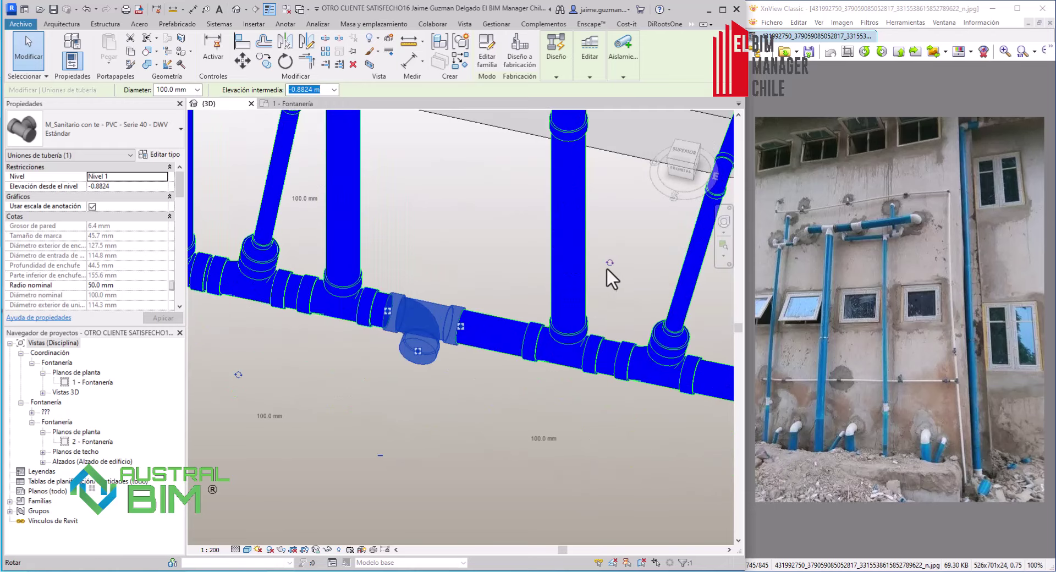
mouse_move(555, 348)
shift+middle_down()
mouse_move(562, 443)
mouse_move(704, 284)
mouse_move(366, 433)
shift+middle_up()
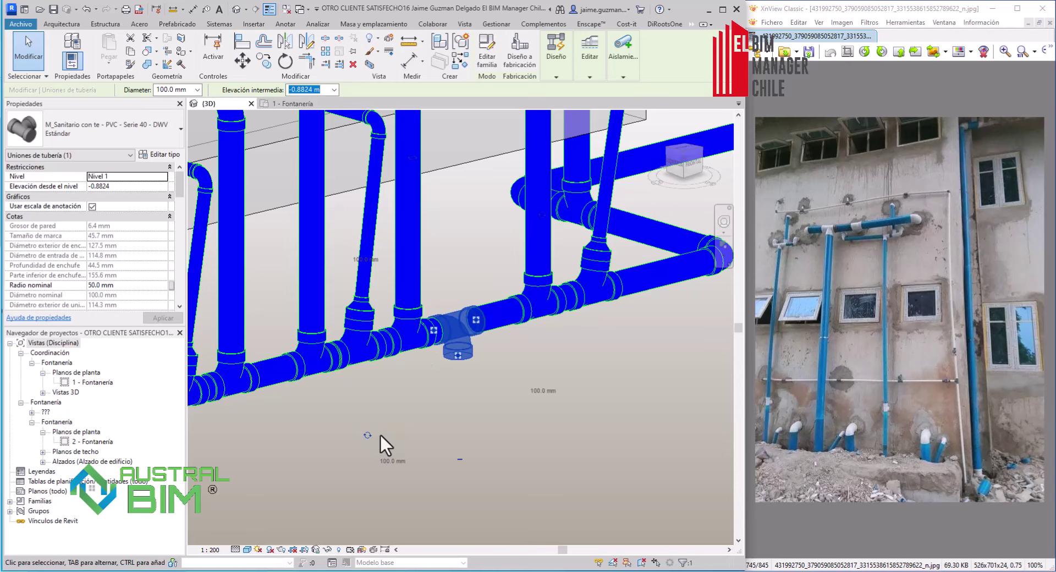
mouse_move(458, 319)
shift+middle_down()
mouse_move(330, 278)
mouse_move(216, 207)
mouse_move(465, 199)
mouse_move(266, 400)
mouse_move(543, 434)
mouse_move(457, 271)
mouse_move(502, 392)
mouse_move(488, 357)
mouse_move(572, 376)
mouse_move(591, 431)
mouse_move(561, 427)
mouse_move(605, 347)
mouse_move(474, 380)
mouse_move(429, 332)
shift+middle_up()
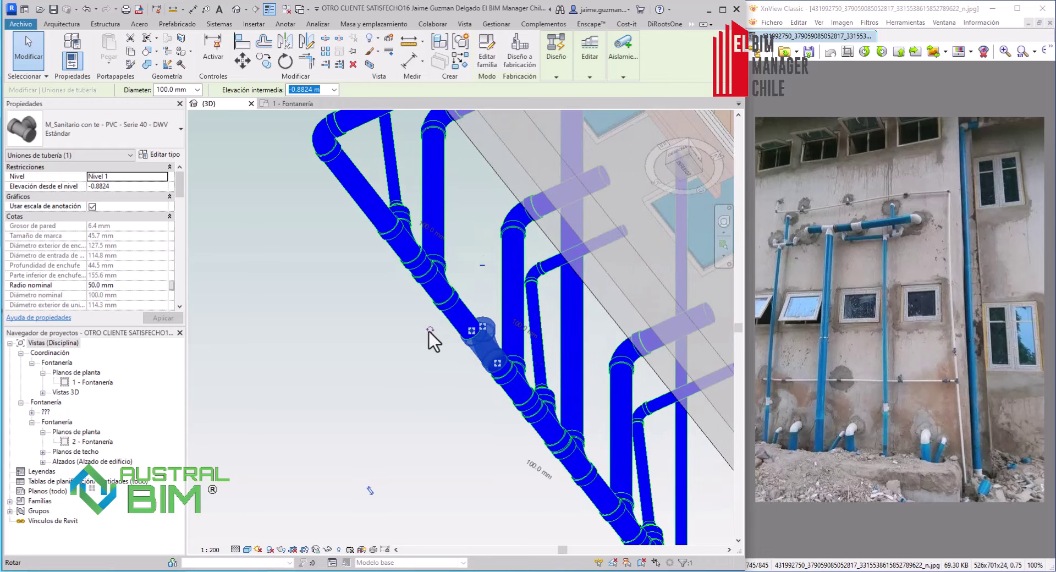
mouse_move(497, 248)
shift+middle_down()
mouse_move(466, 403)
mouse_move(401, 362)
mouse_move(571, 386)
mouse_move(546, 358)
mouse_move(422, 314)
mouse_move(603, 539)
mouse_move(476, 347)
shift+middle_up()
scroll(476, 347, up, 5)
click(262, 89)
click(237, 141)
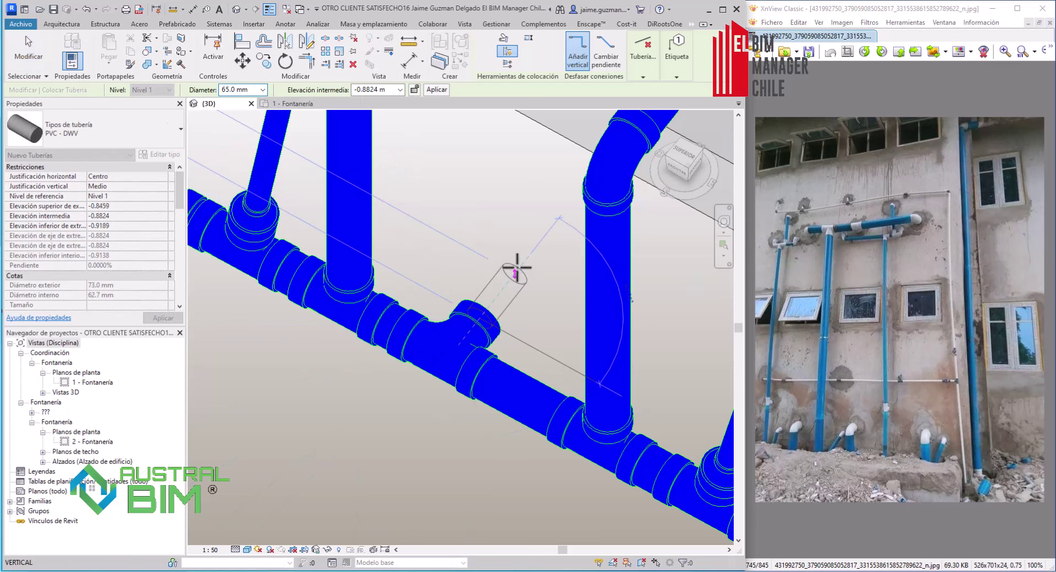
Step: Run the 65 mm pipe from the tee up to a middle elevation of 5 m
click(517, 267)
scroll(530, 248, up, 2)
scroll(530, 248, down, 5)
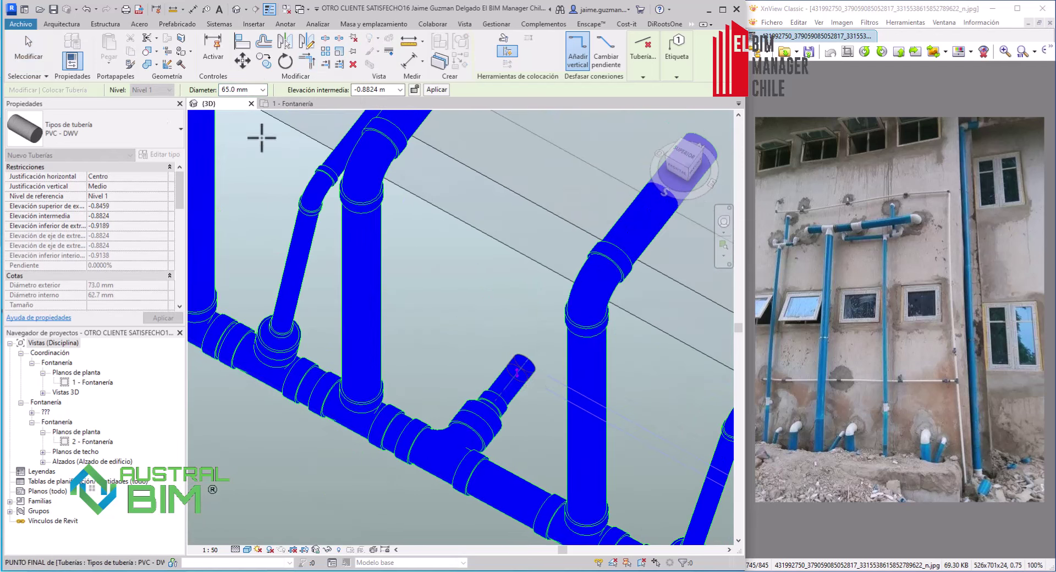
scroll(262, 138, down, 2)
click(377, 89)
text(5)
key(Return)
scroll(485, 320, down, 5)
key(Escape)
scroll(509, 295, up, 10)
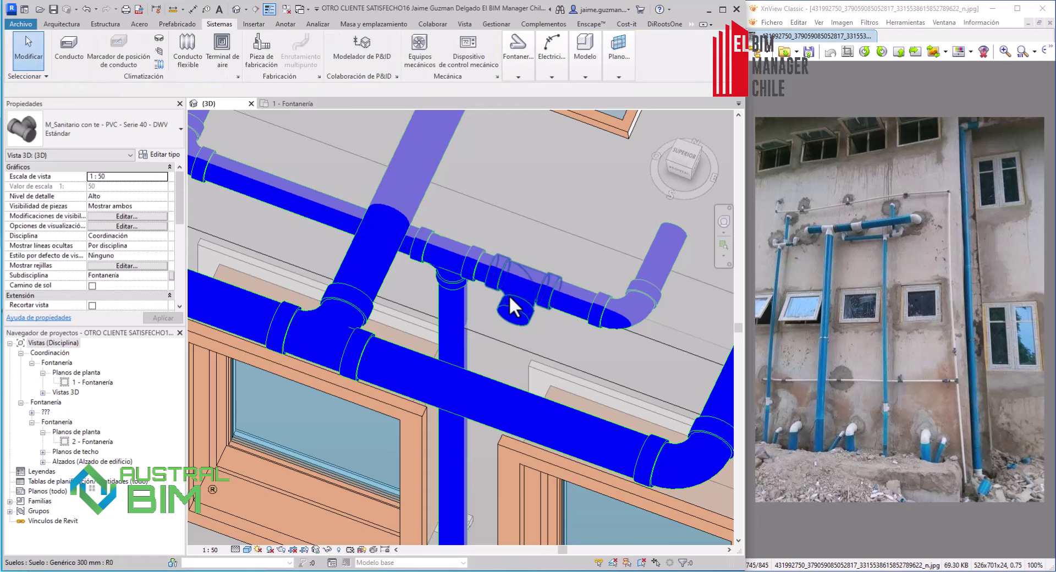
Step: Draw a 32 mm vent pipe from the upper tee up to middle elevation 4.3
click(528, 291)
mouse_move(569, 329)
shift+middle_down()
mouse_move(583, 291)
mouse_move(500, 250)
shift+middle_up()
right_click(531, 286)
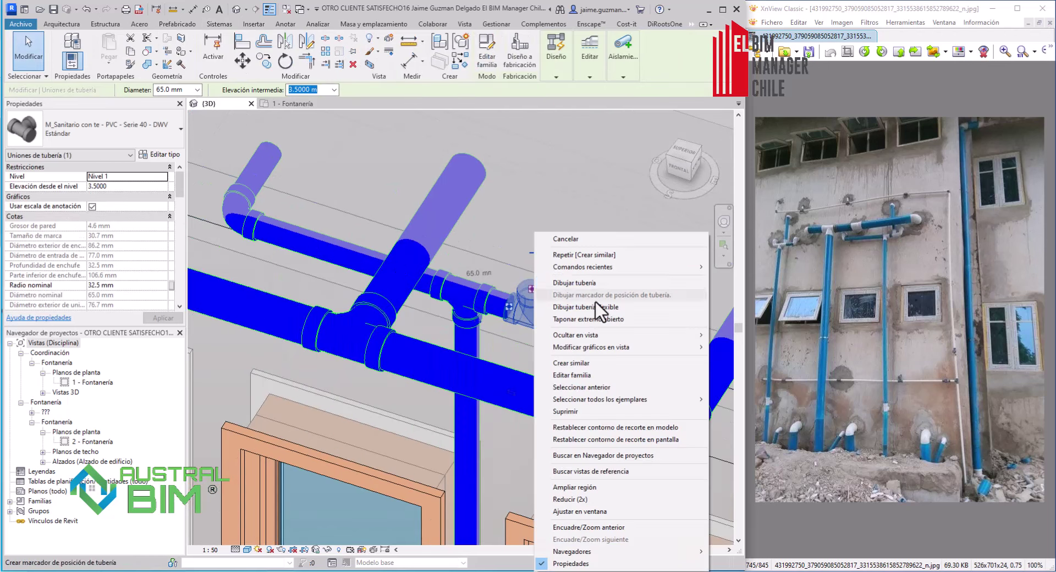
click(601, 306)
scroll(601, 305, down, 2)
click(263, 91)
click(242, 131)
click(388, 91)
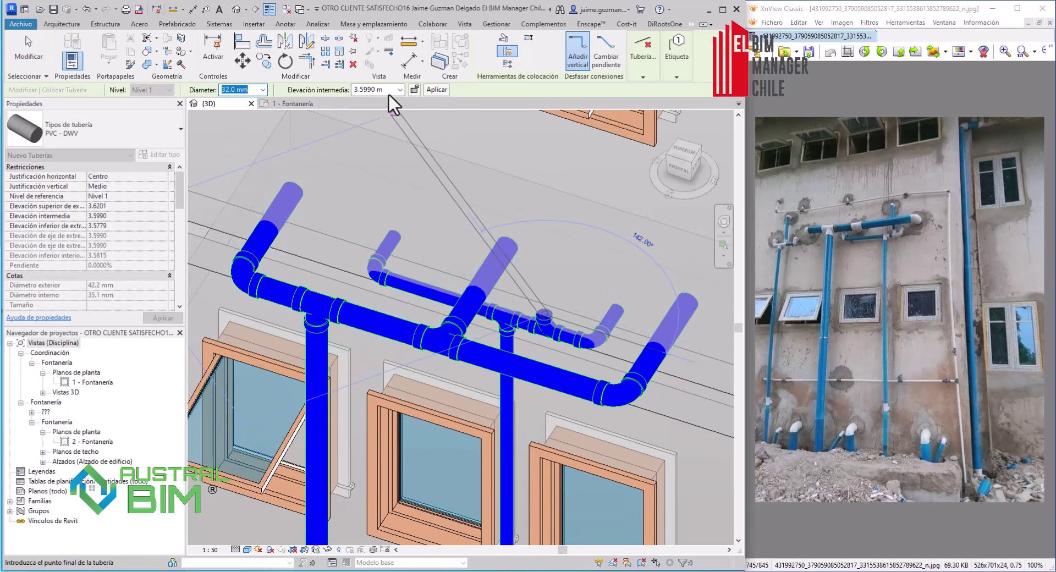
text(4.3)
key(Return)
scroll(583, 252, up, 2)
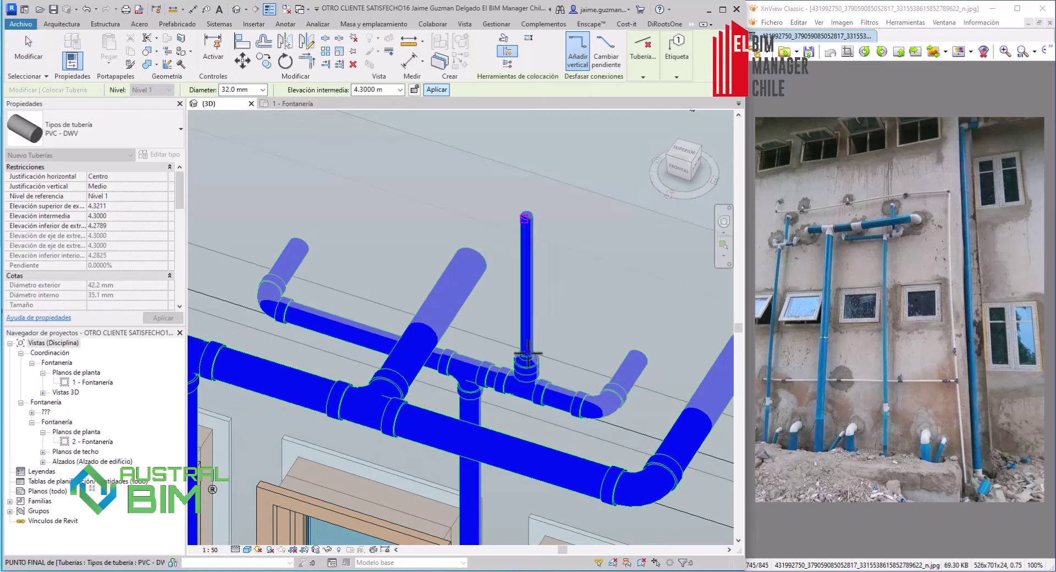
key(Escape)
key(Escape)
Step: Orbit around the new 32 mm vent riser to check it
scroll(524, 359, down, 3)
mouse_move(524, 360)
shift+middle_down()
mouse_move(564, 275)
mouse_move(493, 337)
mouse_move(490, 298)
mouse_move(396, 256)
shift+middle_up()
scroll(388, 235, up, 3)
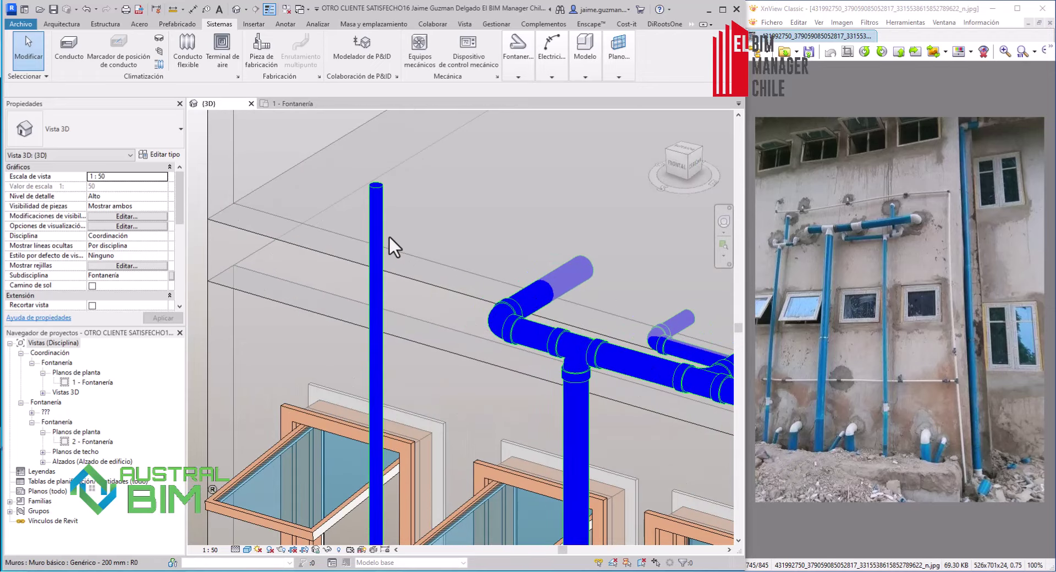
scroll(388, 235, up, 2)
scroll(380, 224, down, 3)
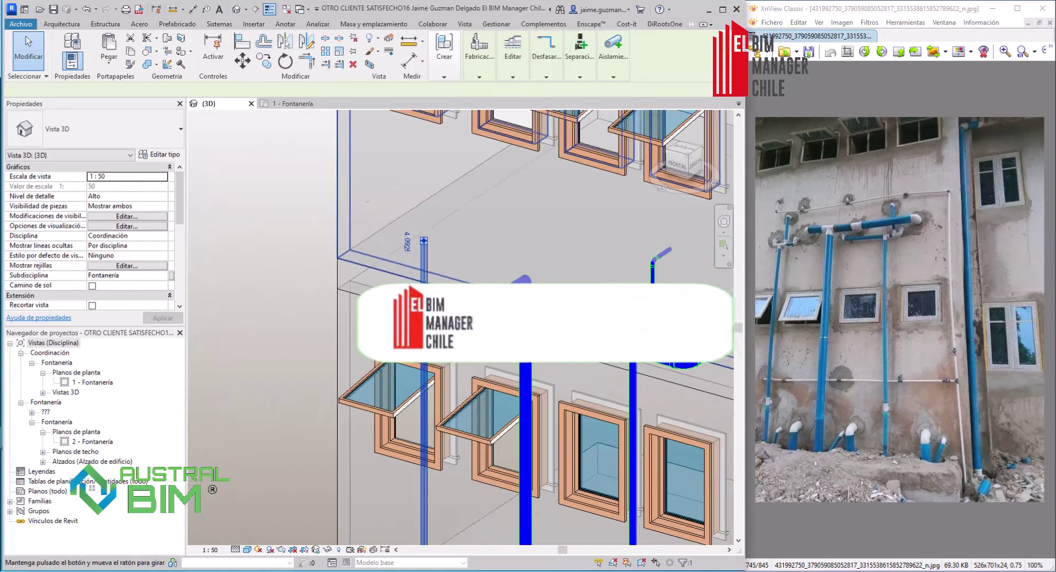
Step: Extend the vertical vent pipe upward as a riser with an elbow at 4.2 m middle elevation
click(410, 241)
scroll(408, 232, up, 3)
right_click(408, 232)
click(448, 282)
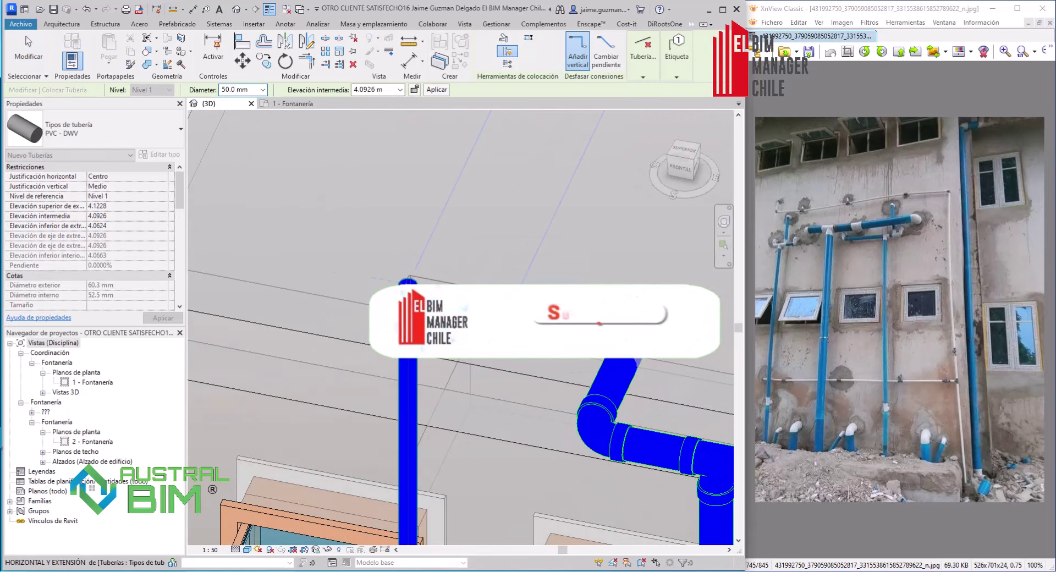
click(393, 91)
text(4.2)
click(526, 259)
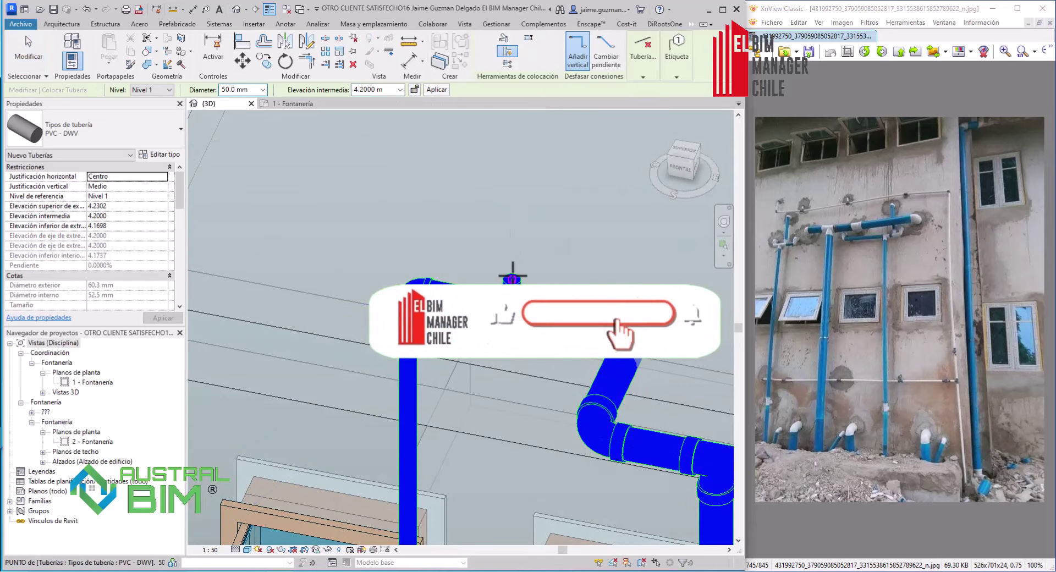
scroll(523, 278, up, 3)
key(Escape)
key(Escape)
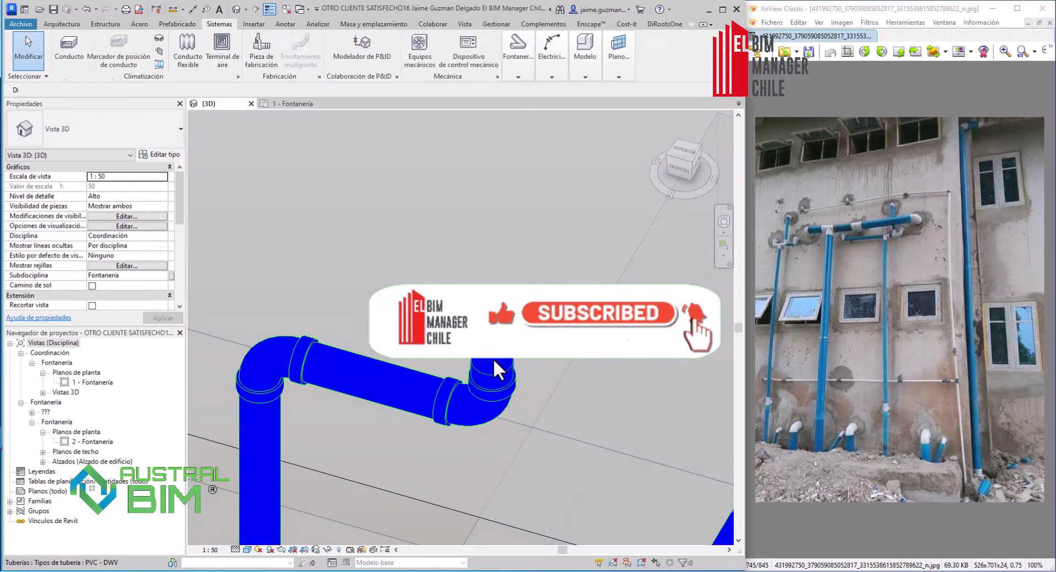
Step: Continue from the new pipe's open end with an elbow and angled pipe at the riser top
click(492, 374)
right_click(493, 374)
click(553, 165)
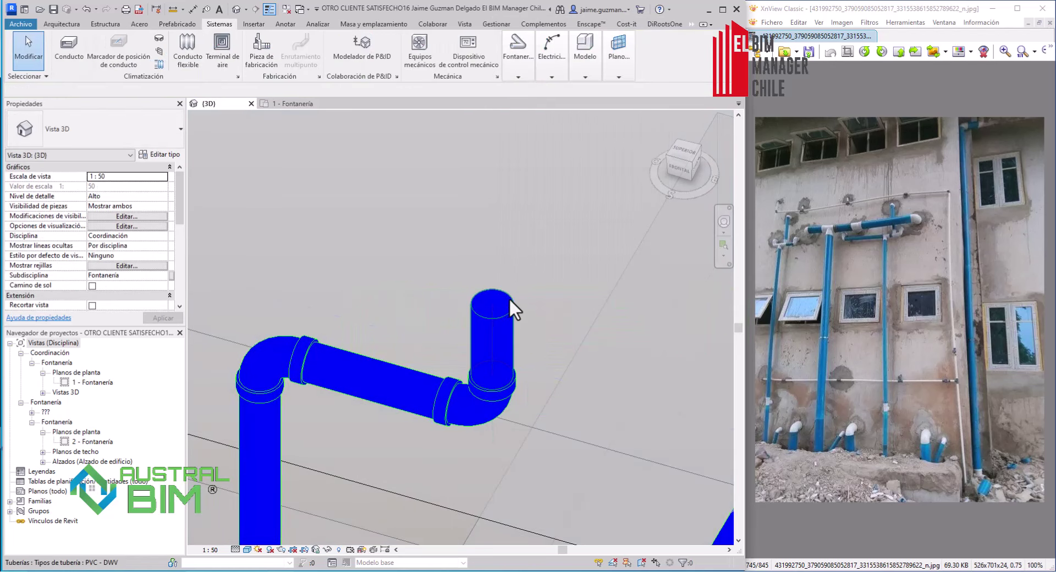
mouse_move(509, 298)
shift+middle_down()
mouse_move(494, 305)
mouse_move(492, 266)
mouse_move(632, 320)
shift+middle_up()
click(596, 246)
key(Escape)
key(Escape)
Step: From the left fitting, draw a horizontal pipe ending in an upturned pipe and elbow
click(316, 267)
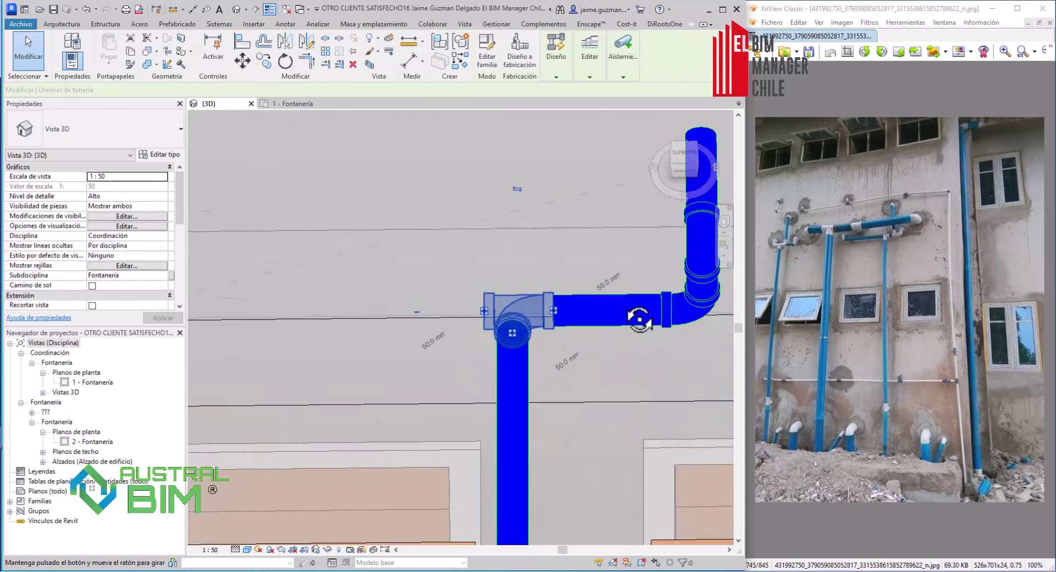
right_click(581, 283)
click(610, 286)
click(408, 368)
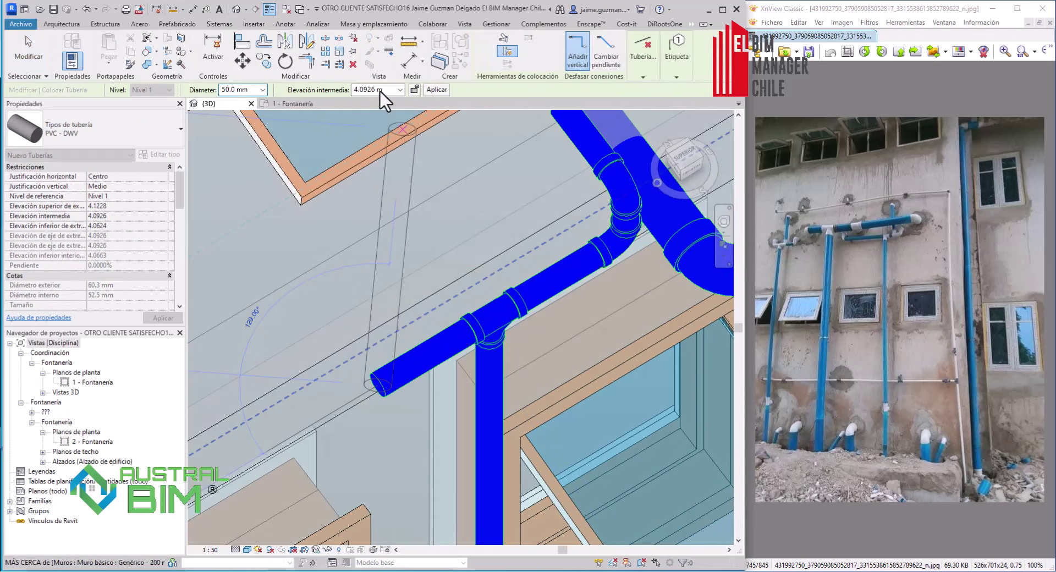
click(397, 131)
key(Escape)
key(Escape)
Step: Draw a central vent pipe up from the tee at 4.5 m middle elevation
mouse_move(307, 258)
shift+middle_down()
mouse_move(397, 259)
mouse_move(524, 315)
mouse_move(448, 324)
shift+middle_up()
scroll(493, 265, up, 2)
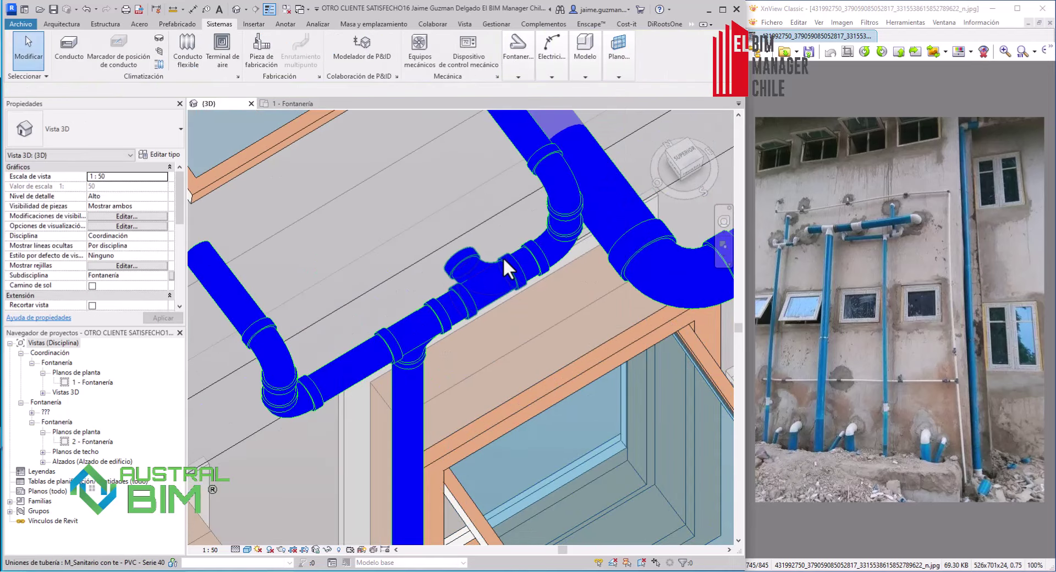
click(503, 256)
shift+middle_drag(576, 285, 499, 255)
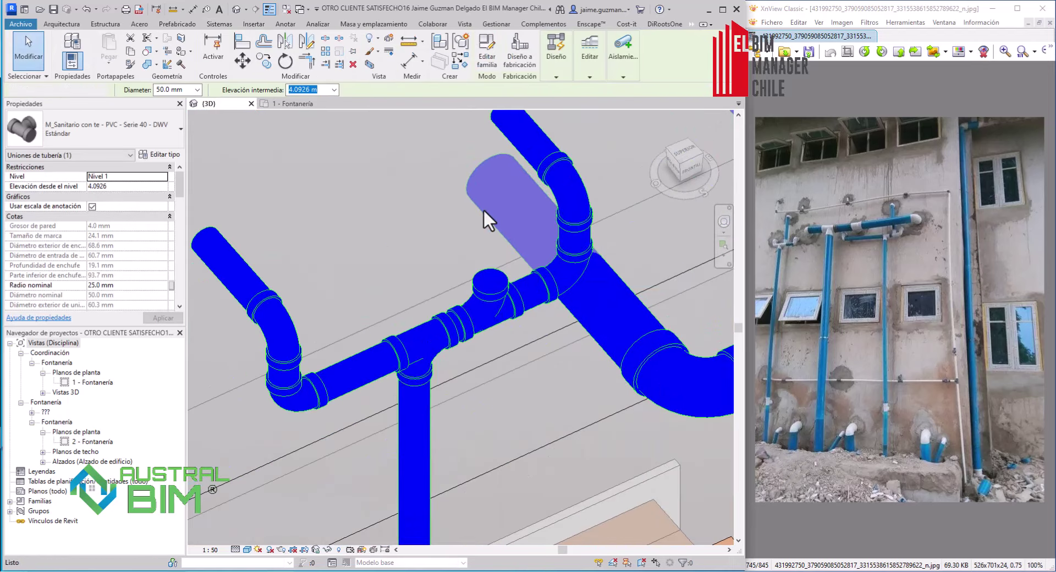
right_click(491, 295)
click(604, 434)
scroll(538, 225, down, 3)
double_click(367, 90)
text(4.5)
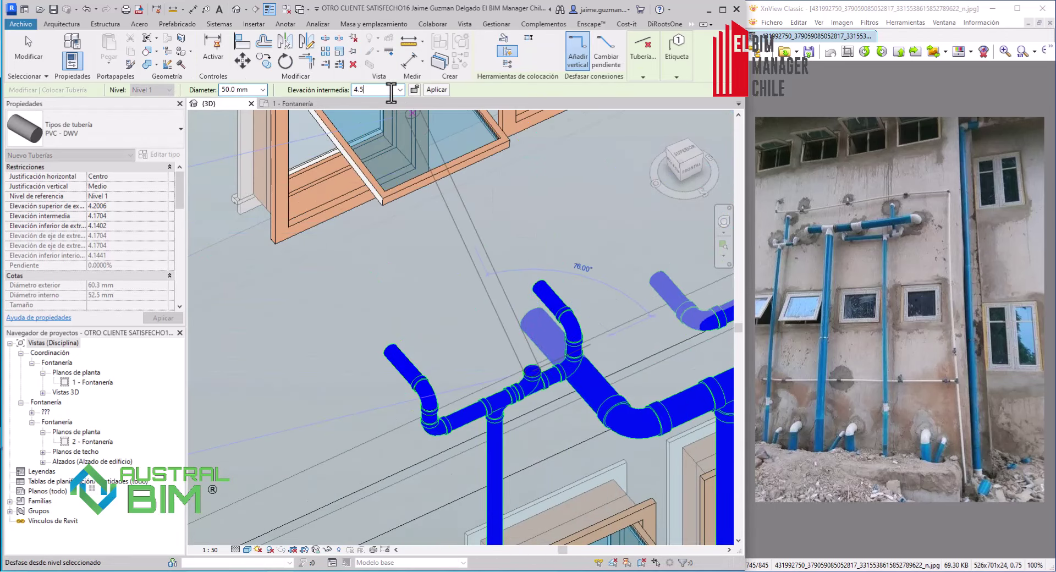
key(Return)
key(Escape)
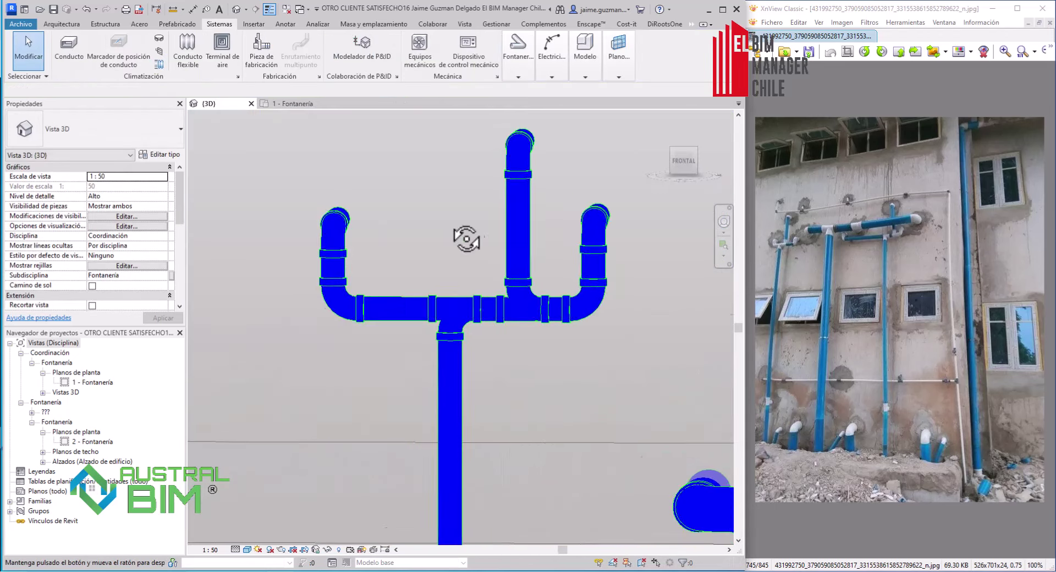
Step: Pull the right-hand elbow down slightly and orbit to an isometric view of the building
click(684, 158)
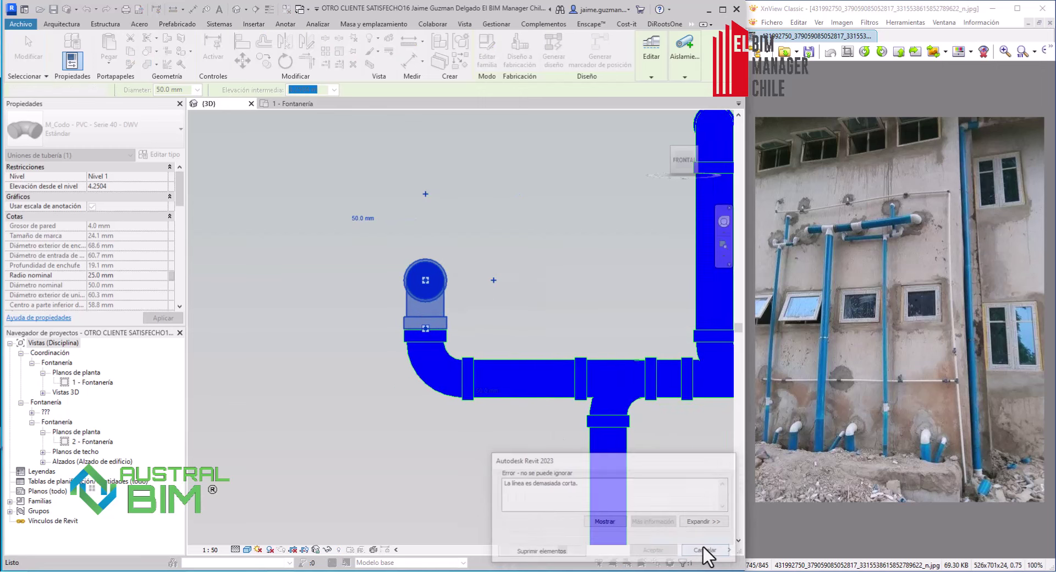
drag(530, 239, 532, 321)
scroll(533, 321, down, 5)
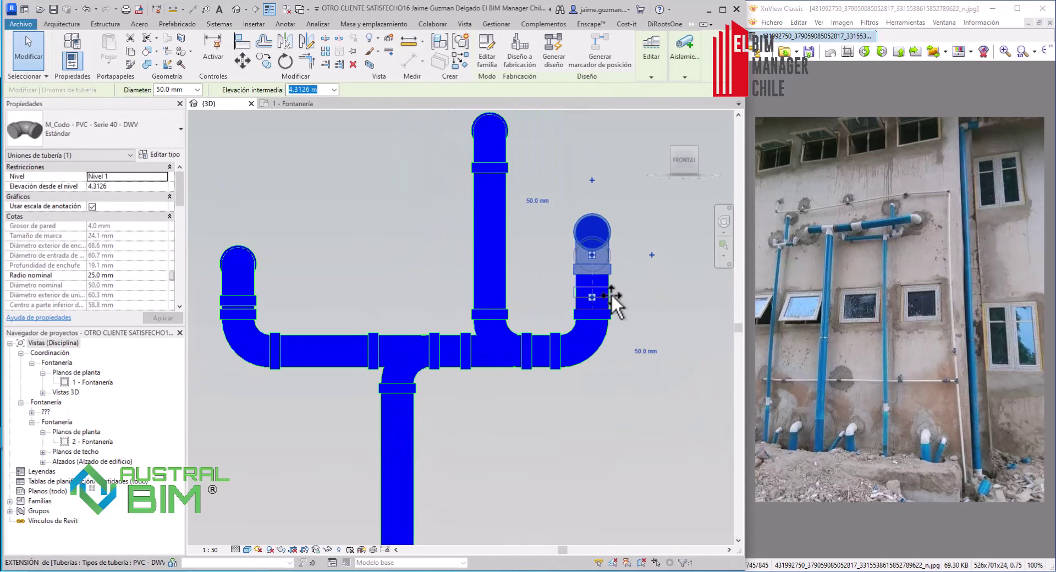
scroll(542, 292, down, 5)
key(Escape)
mouse_move(495, 264)
shift+middle_down()
mouse_move(483, 292)
mouse_move(514, 266)
mouse_move(574, 446)
shift+middle_up()
scroll(574, 446, up, 2)
Step: Place a short pipe near the lower branches with the Pipe tool, keeping its system type unchanged
key(p)
key(i)
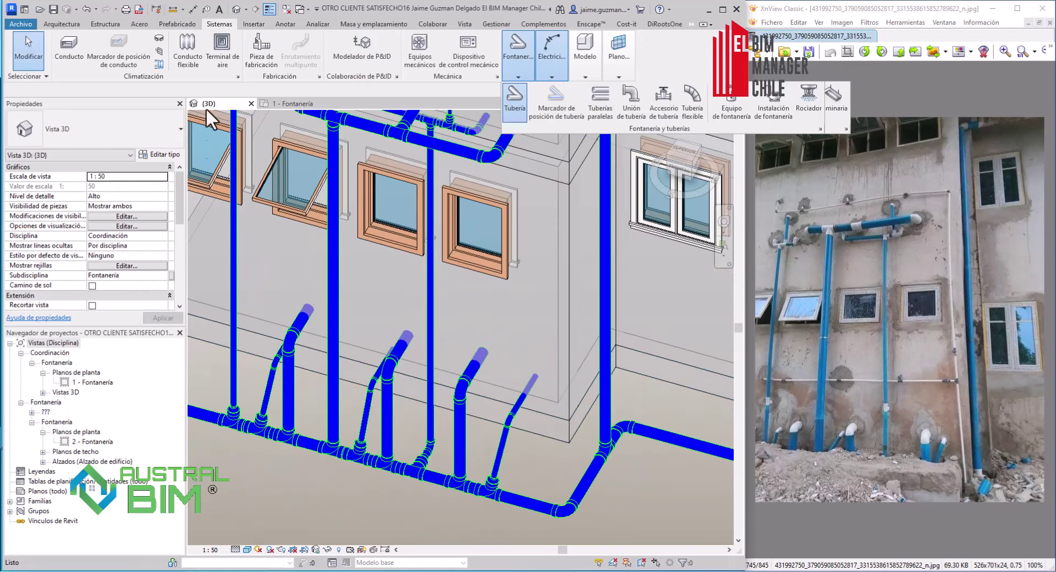
scroll(506, 435, up, 1)
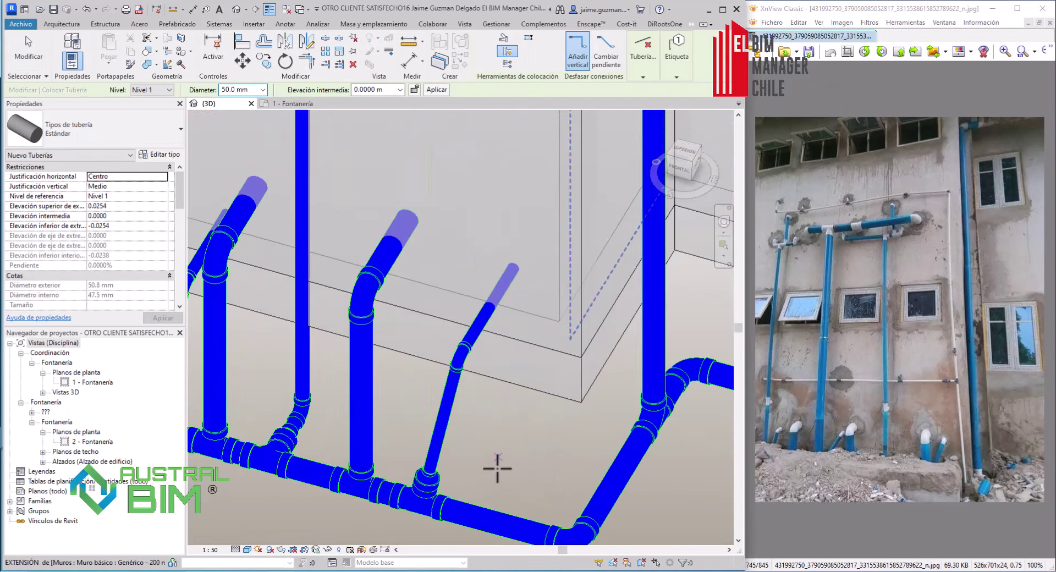
scroll(495, 463, up, 1)
click(494, 472)
key(Escape)
key(Escape)
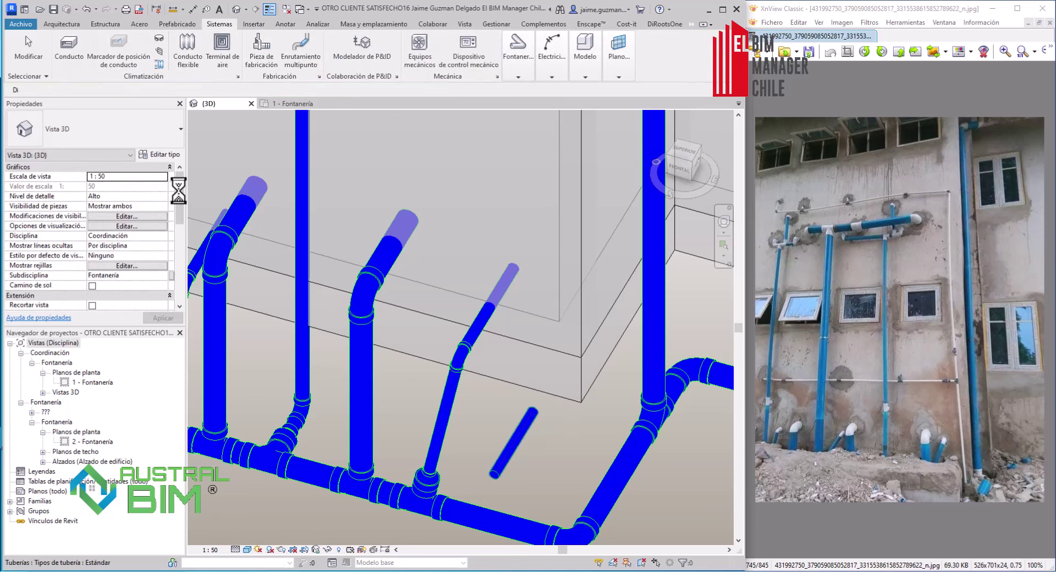
click(163, 215)
click(140, 259)
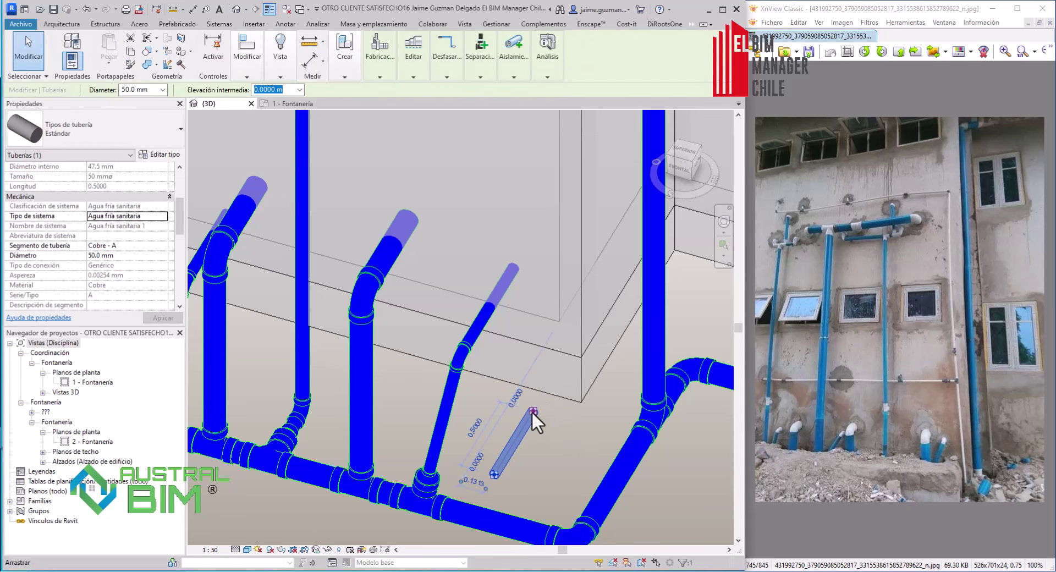
scroll(542, 208, down, 3)
Step: Draw a pipe under the upper windows at 5.2 m elevation
key(p)
key(i)
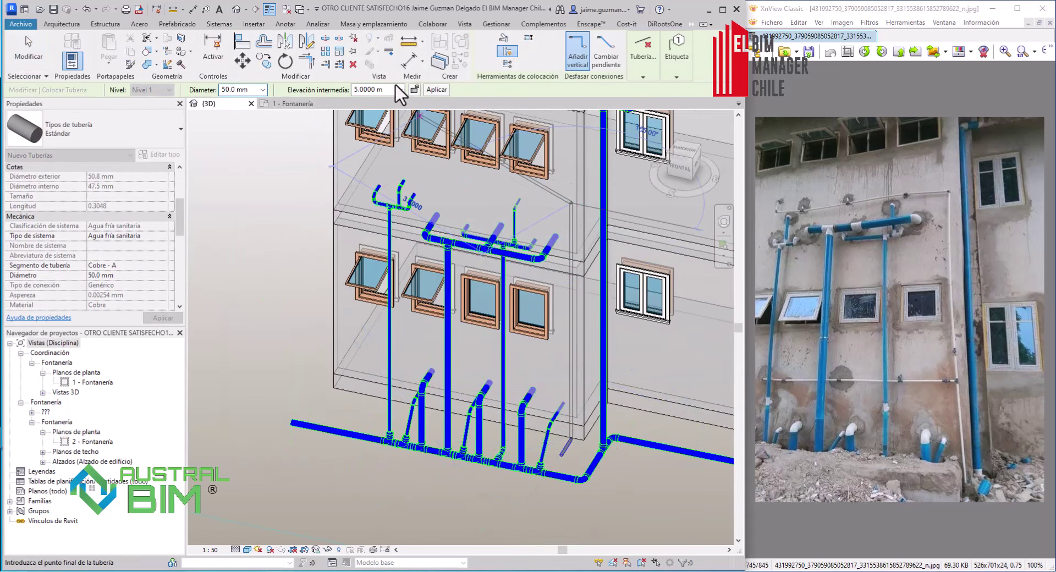
scroll(556, 206, up, 4)
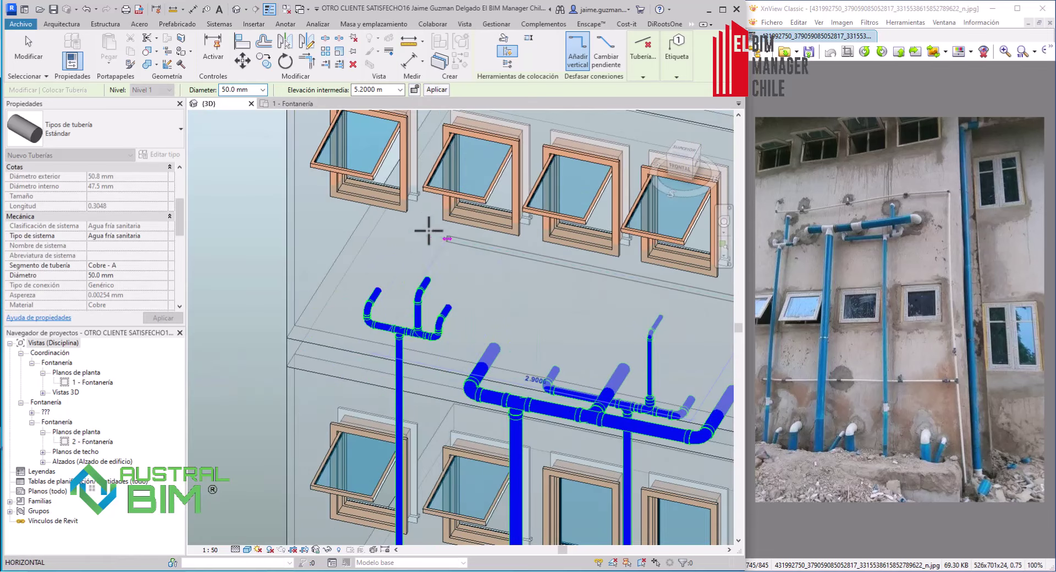
click(378, 225)
scroll(378, 225, up, 4)
click(389, 90)
text(5.)
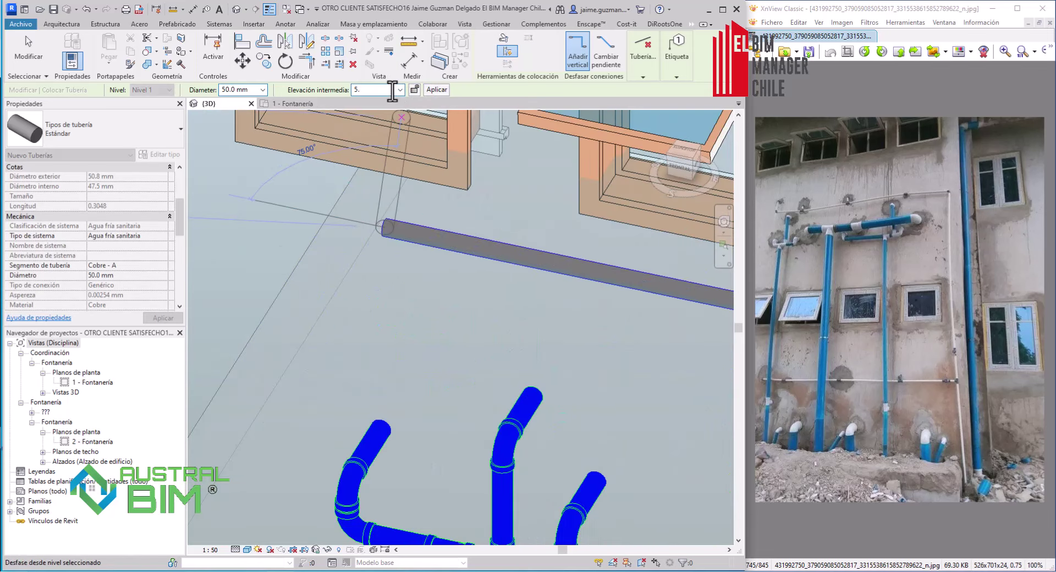
text(2)
click(437, 89)
key(Escape)
scroll(504, 265, down, 4)
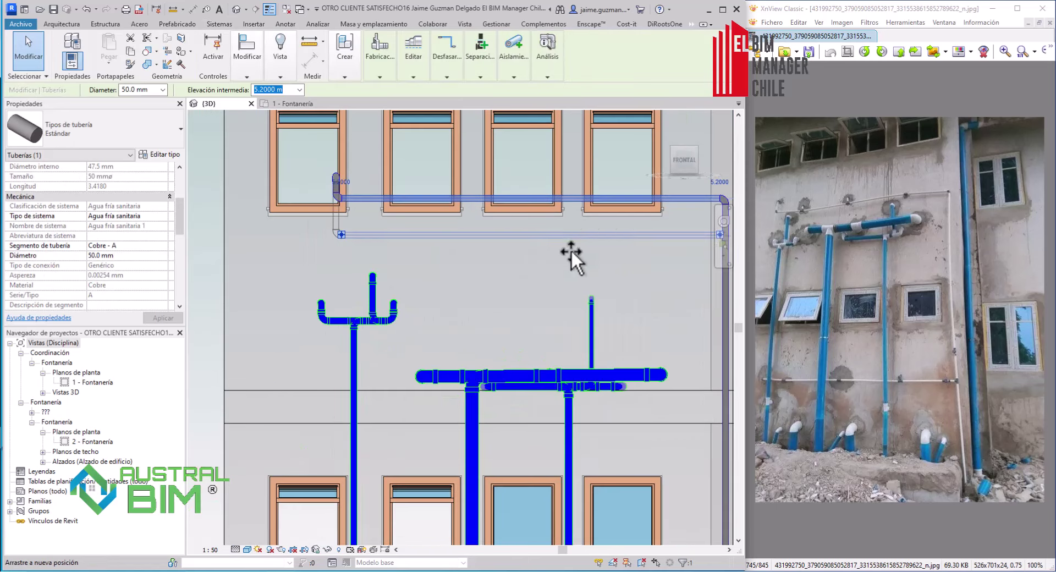
Step: Draw a vertical drop pipe from the end of the grey run
scroll(571, 249, up, 3)
click(483, 305)
scroll(418, 275, up, 3)
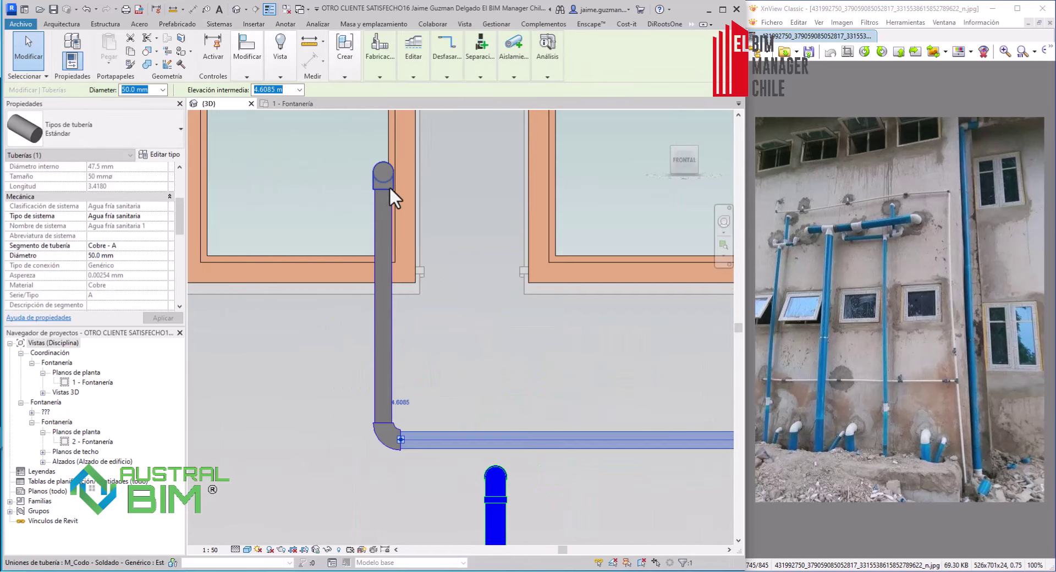
click(392, 186)
shift+middle_drag(519, 359, 404, 285)
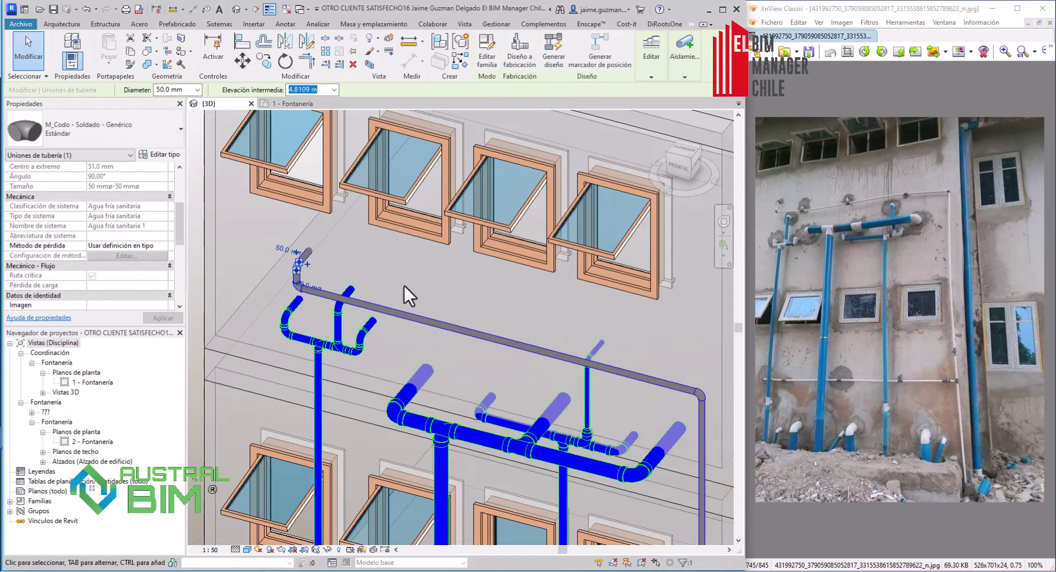
scroll(368, 341, up, 3)
scroll(257, 259, up, 3)
Step: Upgrade the grey run's corner elbow to a tee
click(248, 254)
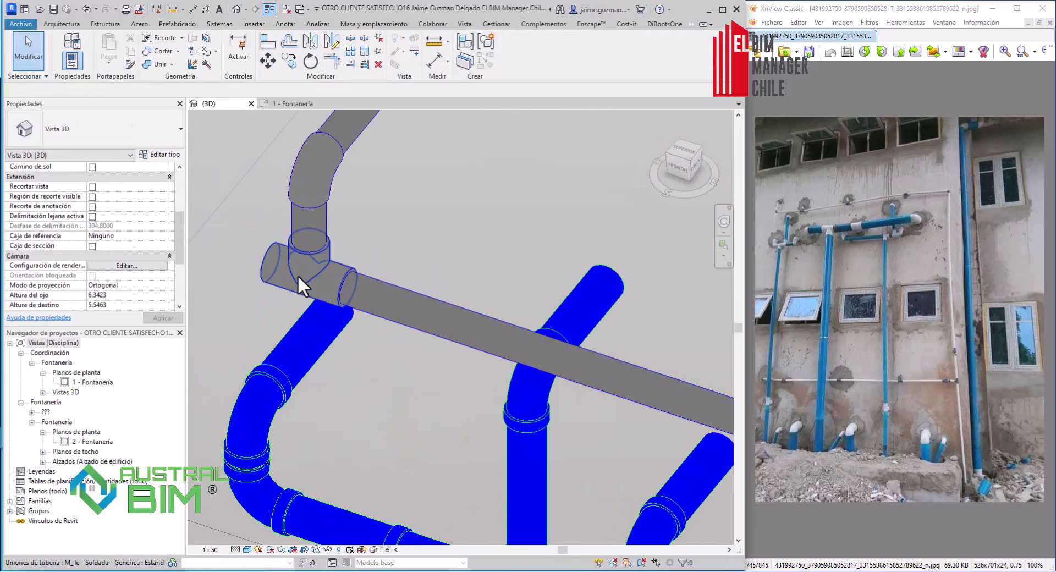
right_click(298, 275)
click(380, 349)
scroll(284, 263, up, 2)
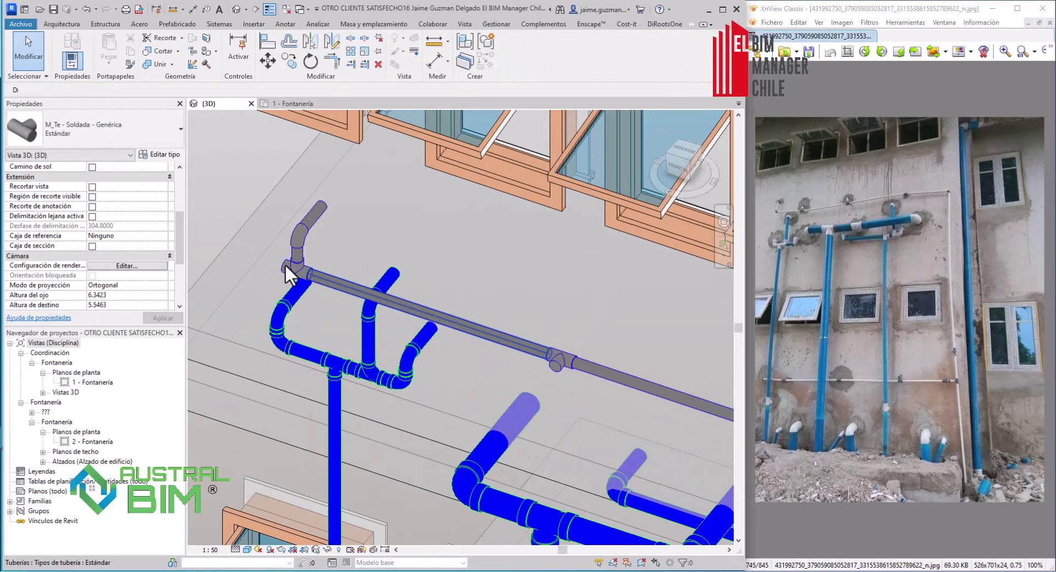
Step: Branch a new pipe from the middle tee with its end elevation set to 4
click(284, 263)
scroll(248, 283, up, 2)
scroll(407, 313, down, 2)
scroll(444, 337, up, 2)
click(443, 338)
scroll(444, 337, up, 1)
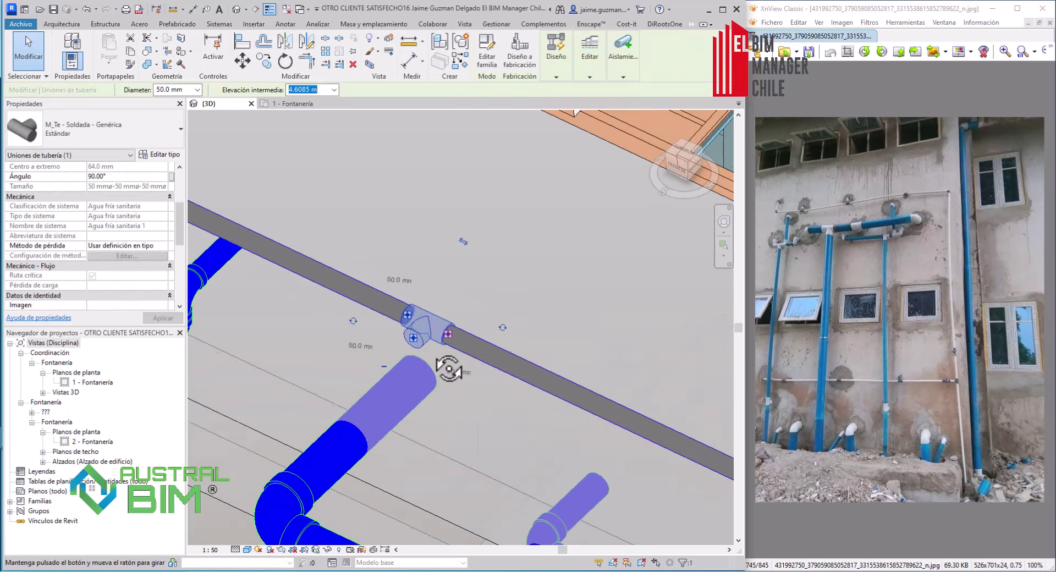
right_click(427, 303)
click(484, 286)
click(383, 90)
text(4.)
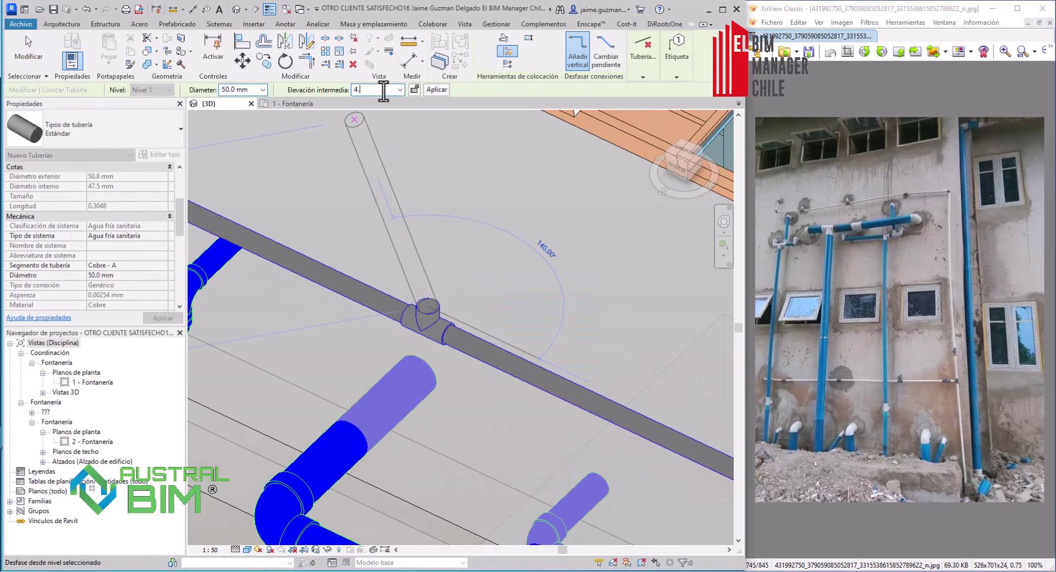
click(470, 214)
click(28, 52)
scroll(440, 308, down, 3)
shift+middle_drag(440, 308, 616, 309)
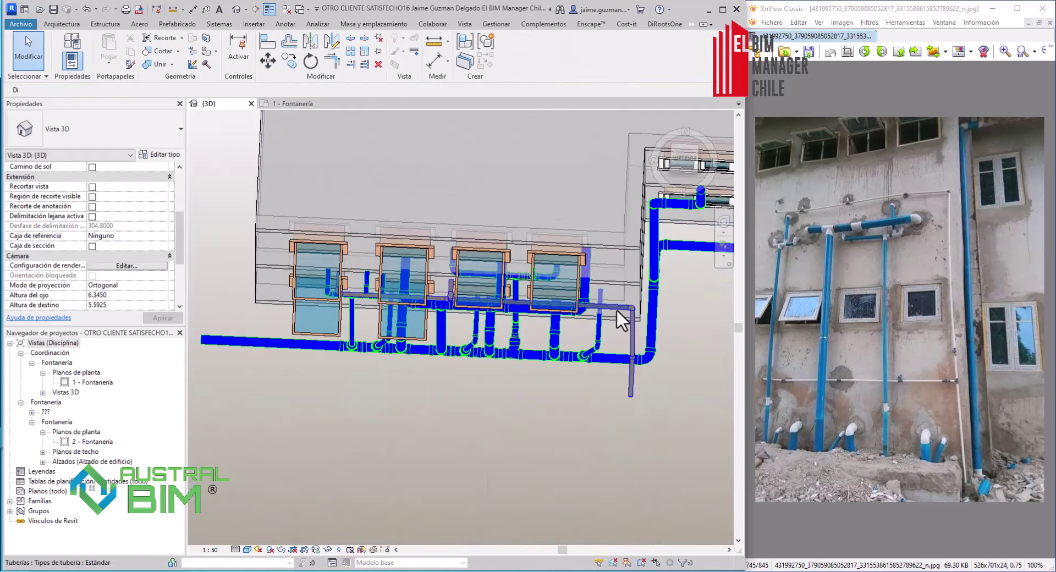
click(684, 160)
scroll(615, 330, up, 3)
scroll(614, 330, up, 2)
click(619, 361)
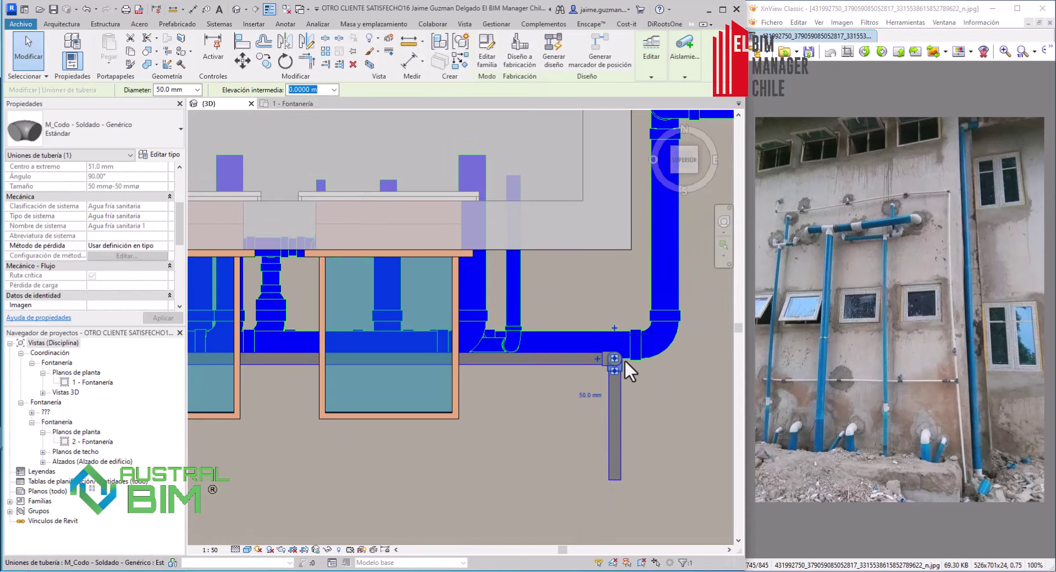
scroll(619, 363, up, 2)
drag(619, 431, 601, 214)
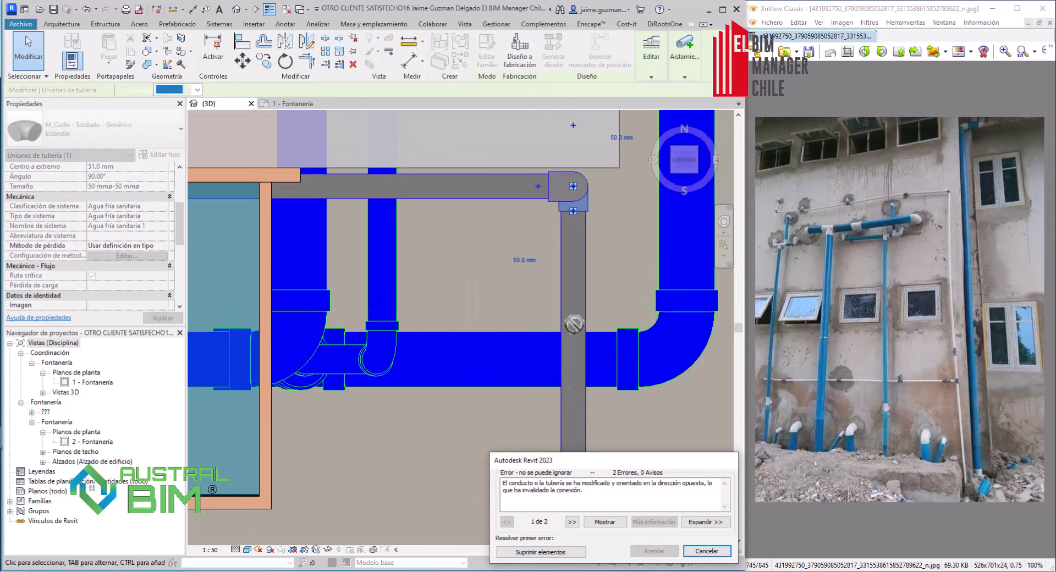
key(Escape)
drag(584, 389, 602, 245)
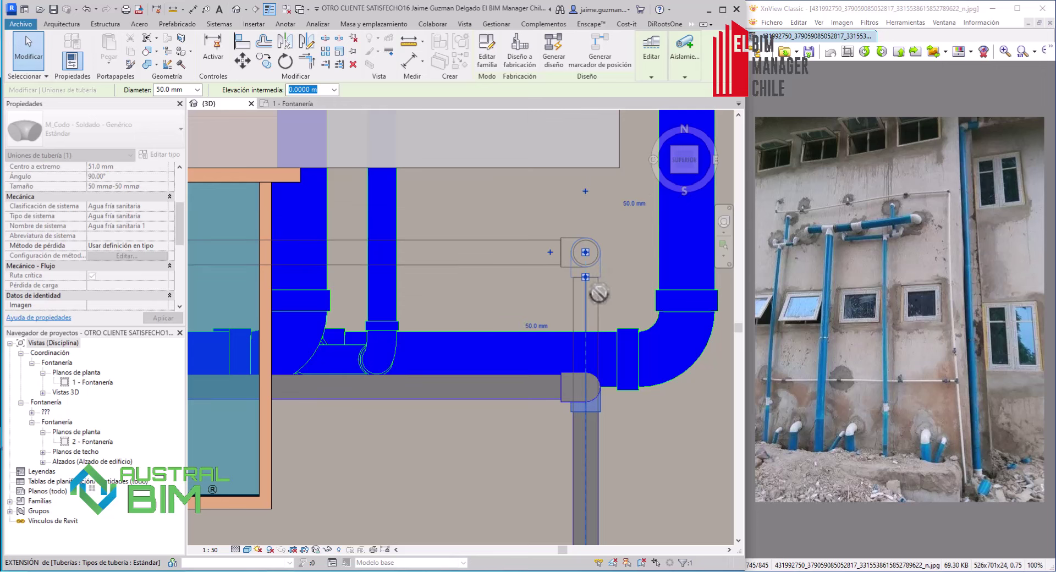
scroll(388, 323, down, 3)
scroll(388, 322, up, 4)
click(471, 354)
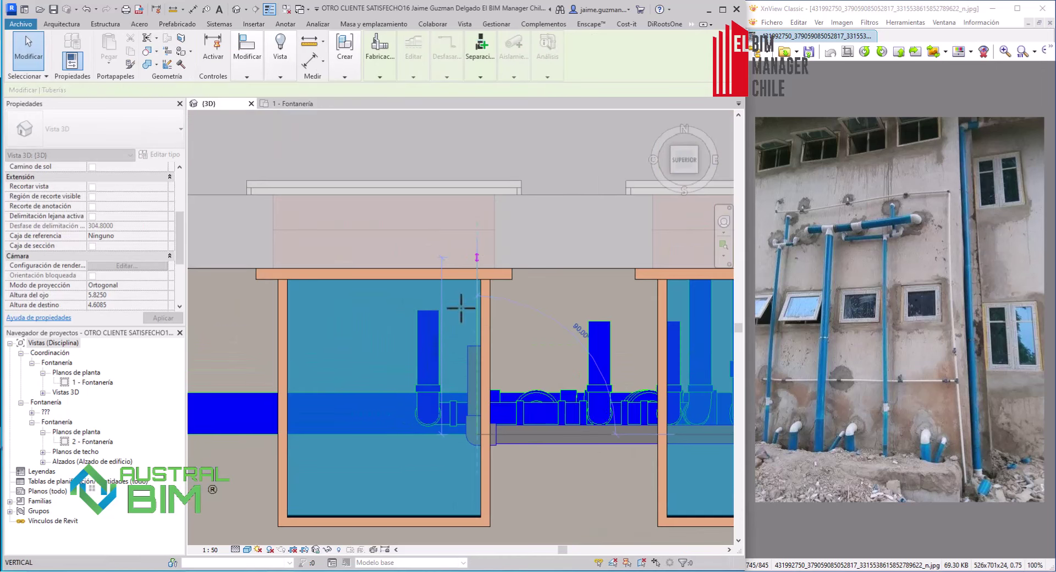
key(Escape)
key(Escape)
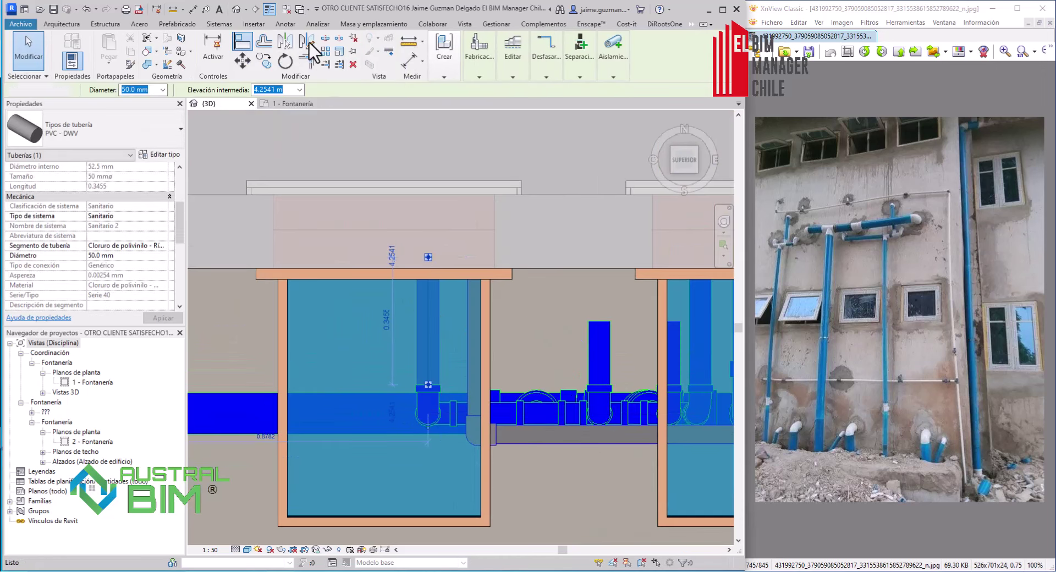
click(267, 40)
mouse_move(446, 296)
shift+middle_down()
mouse_move(514, 253)
mouse_move(502, 238)
mouse_move(613, 248)
mouse_move(542, 126)
mouse_move(510, 157)
mouse_move(576, 255)
mouse_move(387, 270)
mouse_move(547, 197)
shift+middle_up()
right_click(576, 255)
click(592, 262)
click(679, 155)
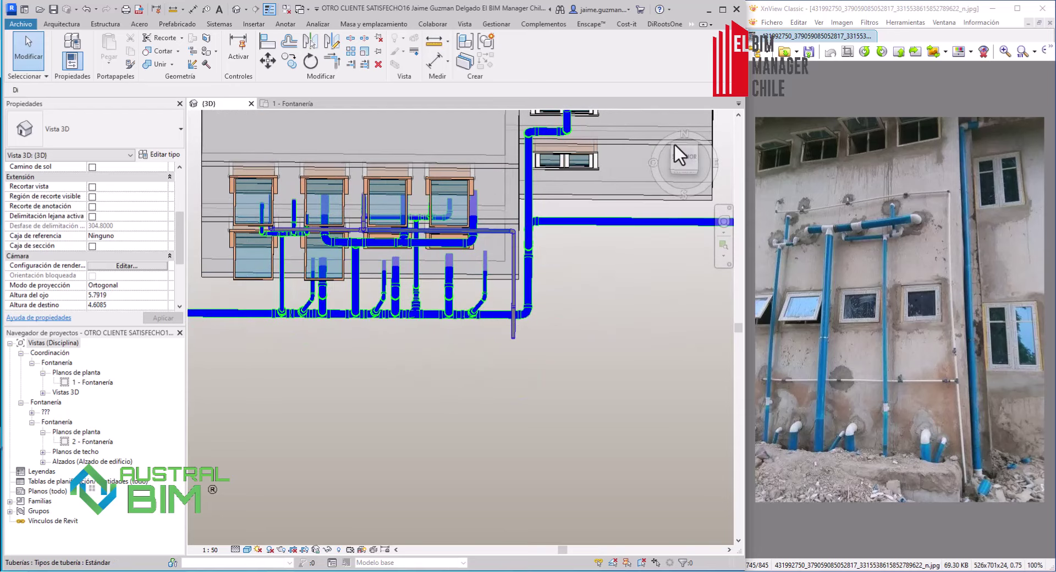
scroll(523, 229, up, 5)
scroll(523, 228, up, 3)
click(525, 354)
key(Escape)
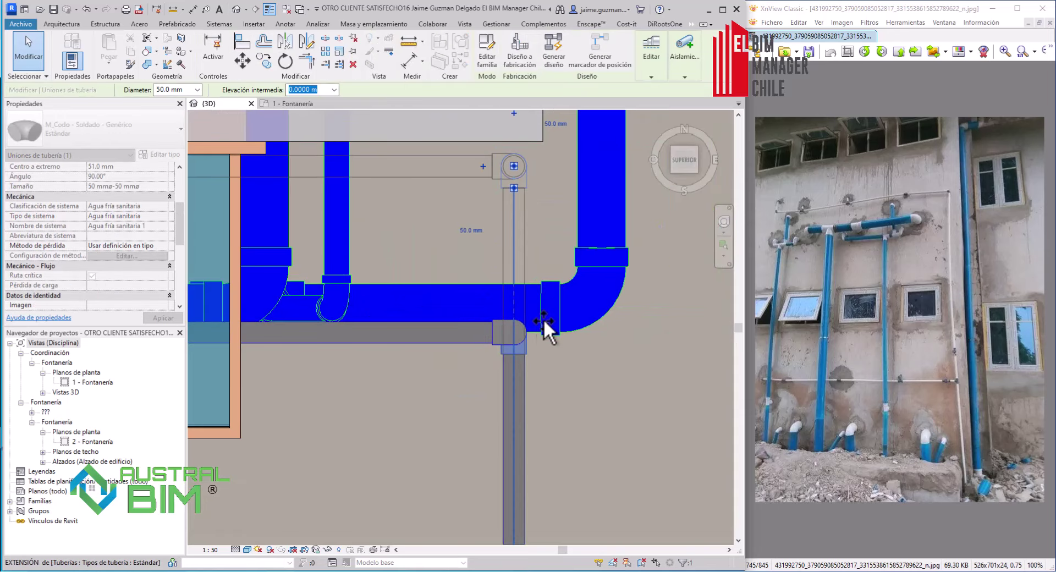
click(544, 318)
mouse_move(544, 319)
shift+middle_down()
mouse_move(597, 180)
mouse_move(501, 361)
mouse_move(471, 232)
mouse_move(448, 350)
mouse_move(433, 303)
mouse_move(413, 290)
mouse_move(436, 302)
mouse_move(419, 307)
mouse_move(419, 338)
mouse_move(550, 385)
mouse_move(598, 395)
mouse_move(618, 381)
mouse_move(636, 415)
mouse_move(667, 427)
mouse_move(568, 419)
shift+middle_up()
scroll(484, 354, up, 2)
right_click(559, 365)
click(552, 380)
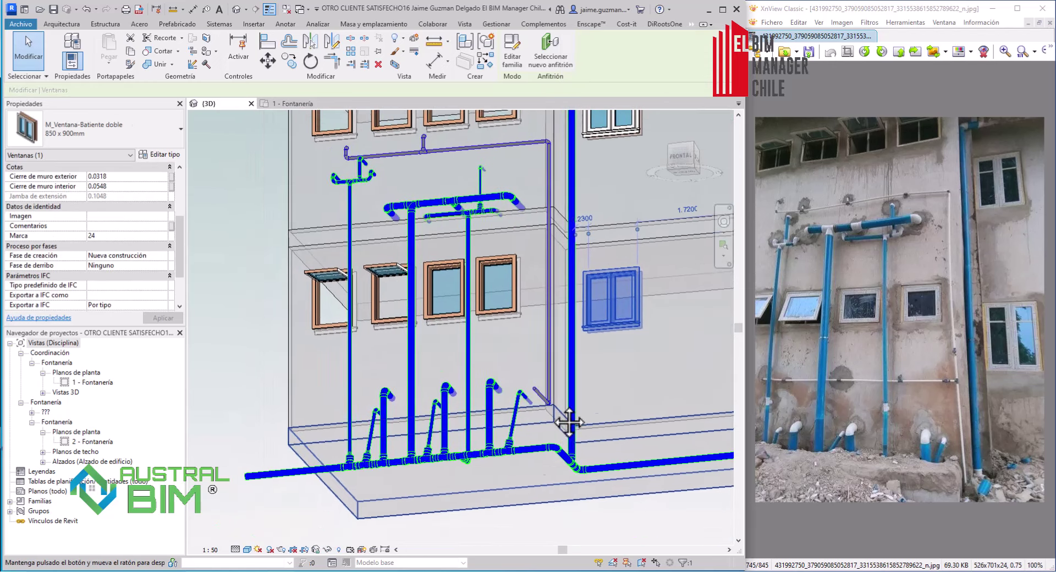
Step: Drag the short horizontal pipe down to -0.6131 m, then orbit back toward the front view
scroll(595, 425, up, 3)
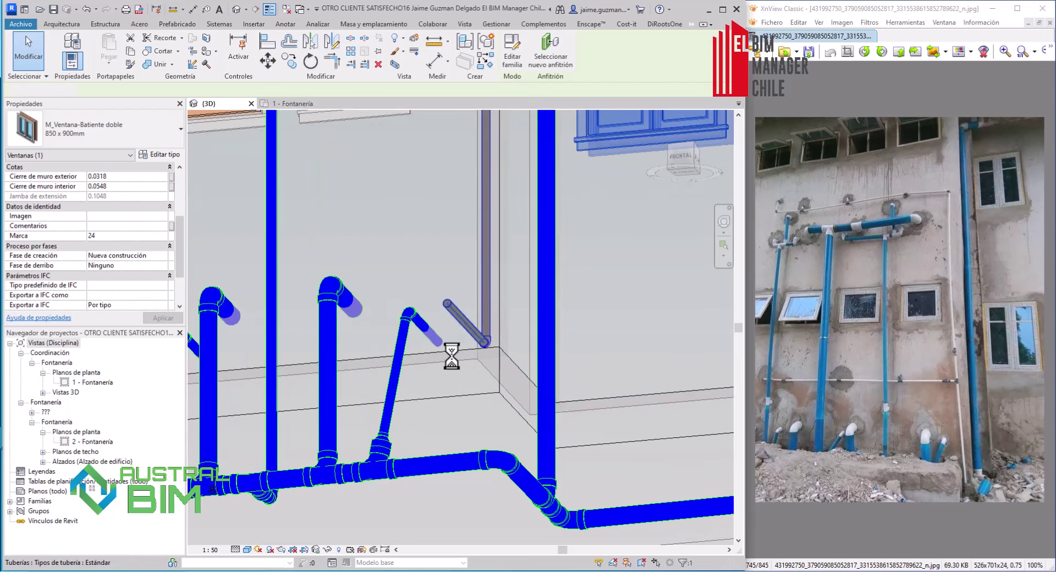
scroll(434, 360, down, 3)
click(693, 160)
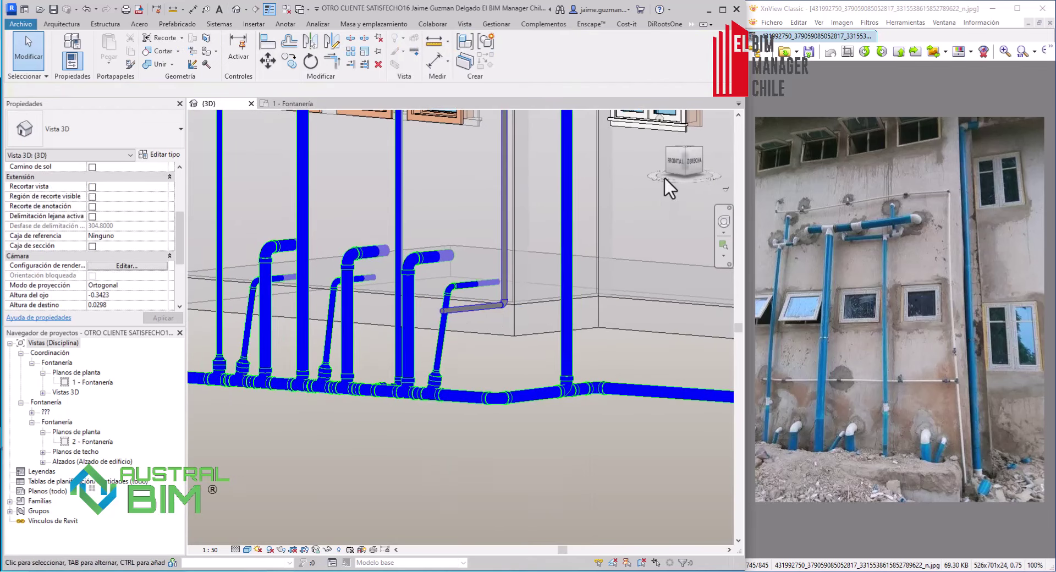
mouse_move(664, 177)
shift+middle_down()
mouse_move(598, 194)
mouse_move(411, 414)
mouse_move(470, 163)
shift+middle_up()
scroll(331, 420, up, 3)
scroll(421, 410, up, 2)
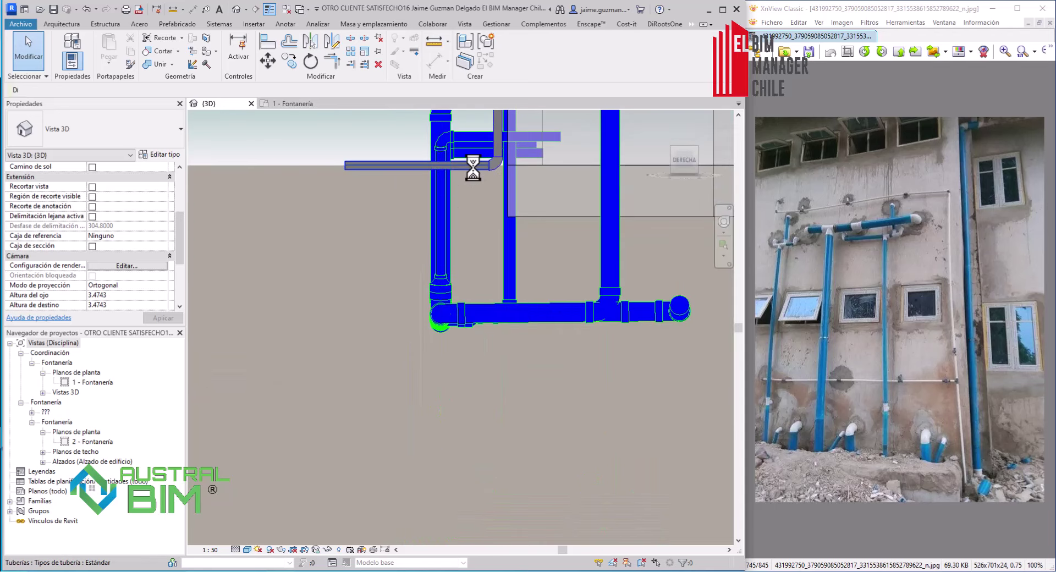
click(471, 164)
drag(474, 208, 478, 271)
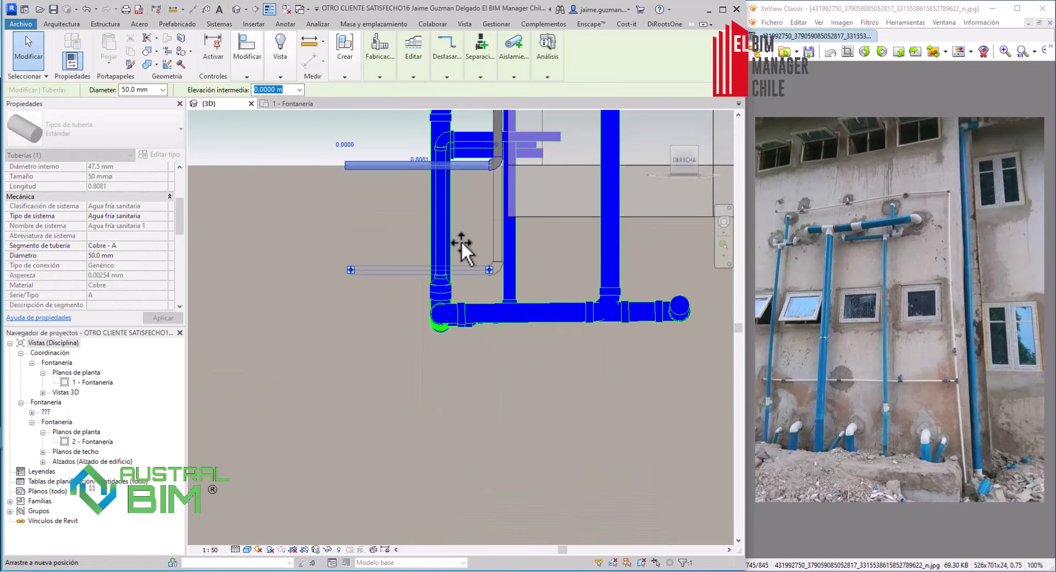
mouse_move(461, 240)
shift+middle_down()
mouse_move(607, 369)
mouse_move(560, 385)
shift+middle_up()
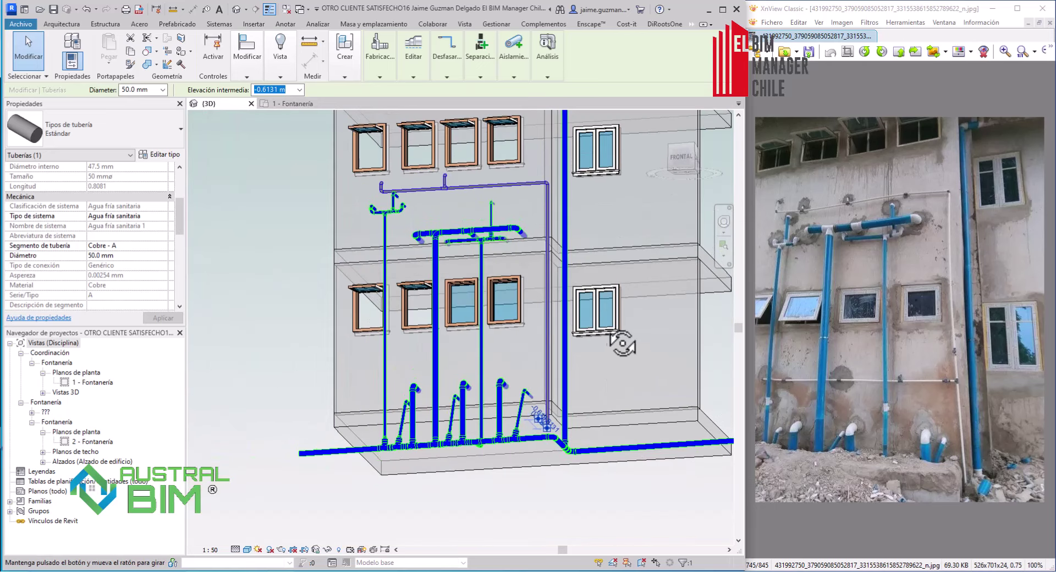
right_click(547, 363)
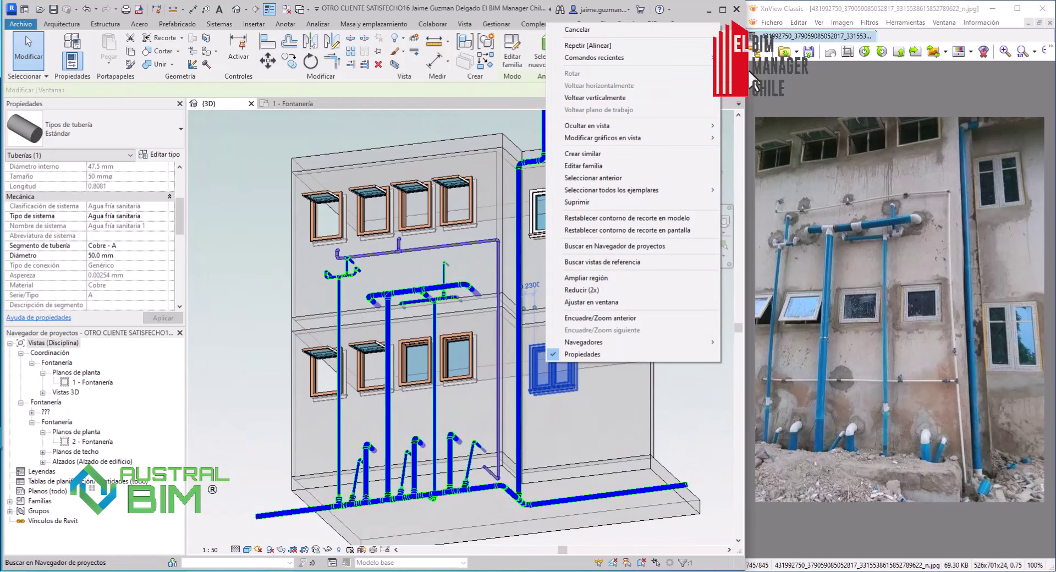
key(Escape)
mouse_move(603, 393)
shift+middle_down()
mouse_move(597, 451)
mouse_move(632, 405)
mouse_move(632, 424)
mouse_move(677, 432)
mouse_move(693, 420)
mouse_move(663, 419)
shift+middle_up()
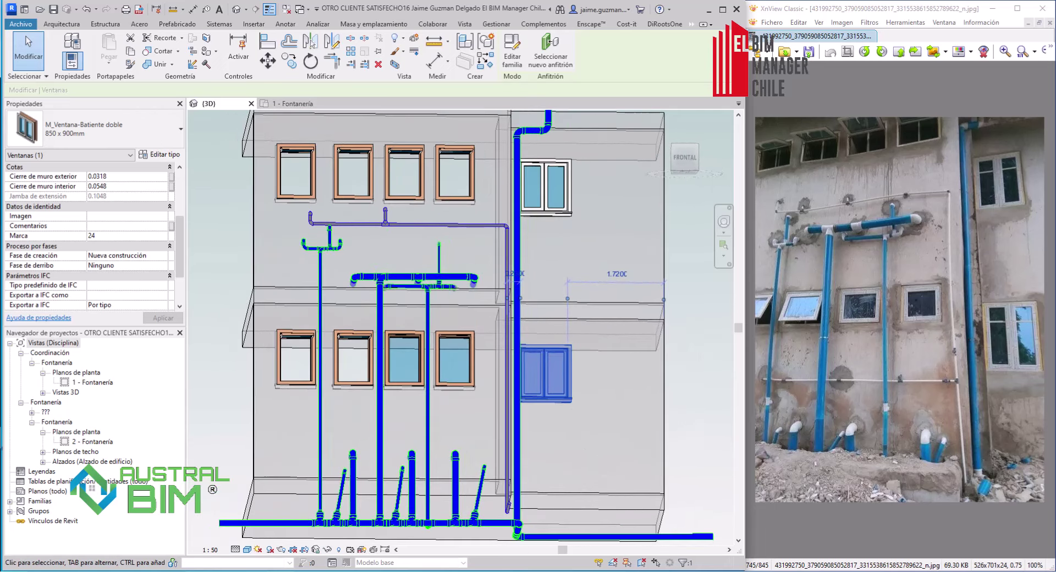